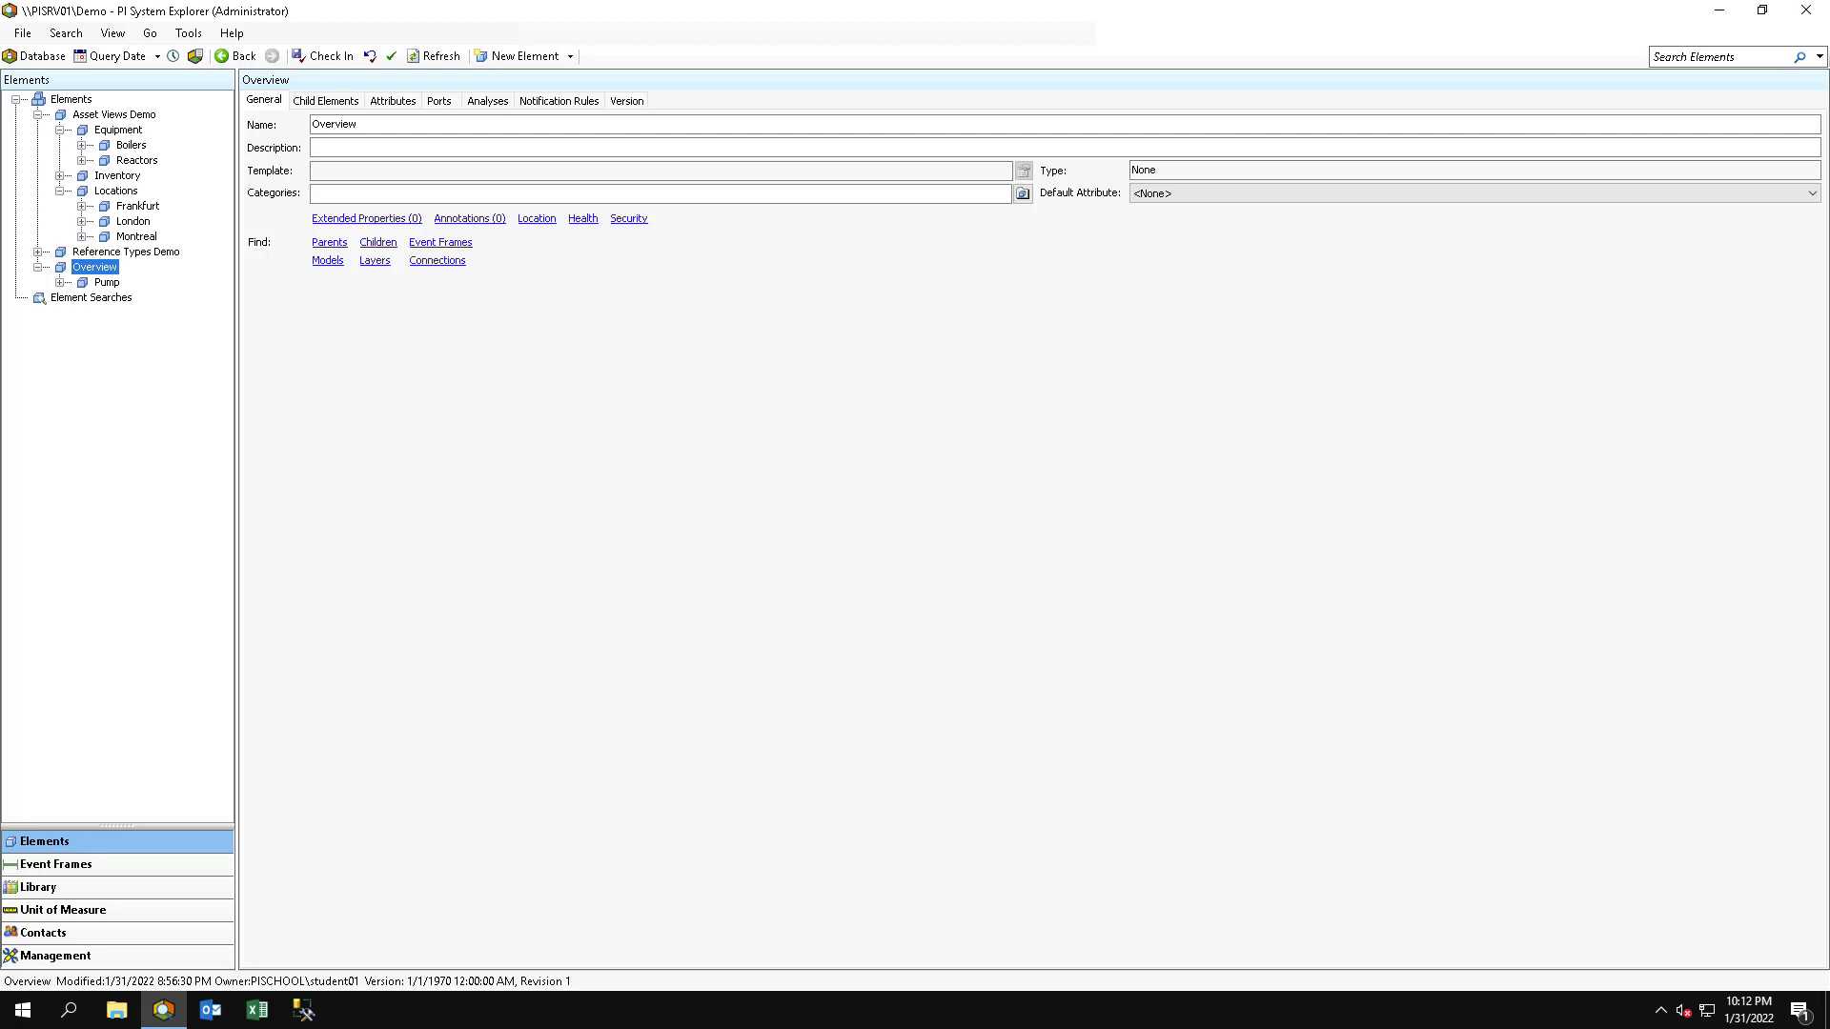
Start a new child element under Overview, try Composition then Parent-Child reference types, and cancel
{"action": "right_click", "coordinate": [108, 270]}
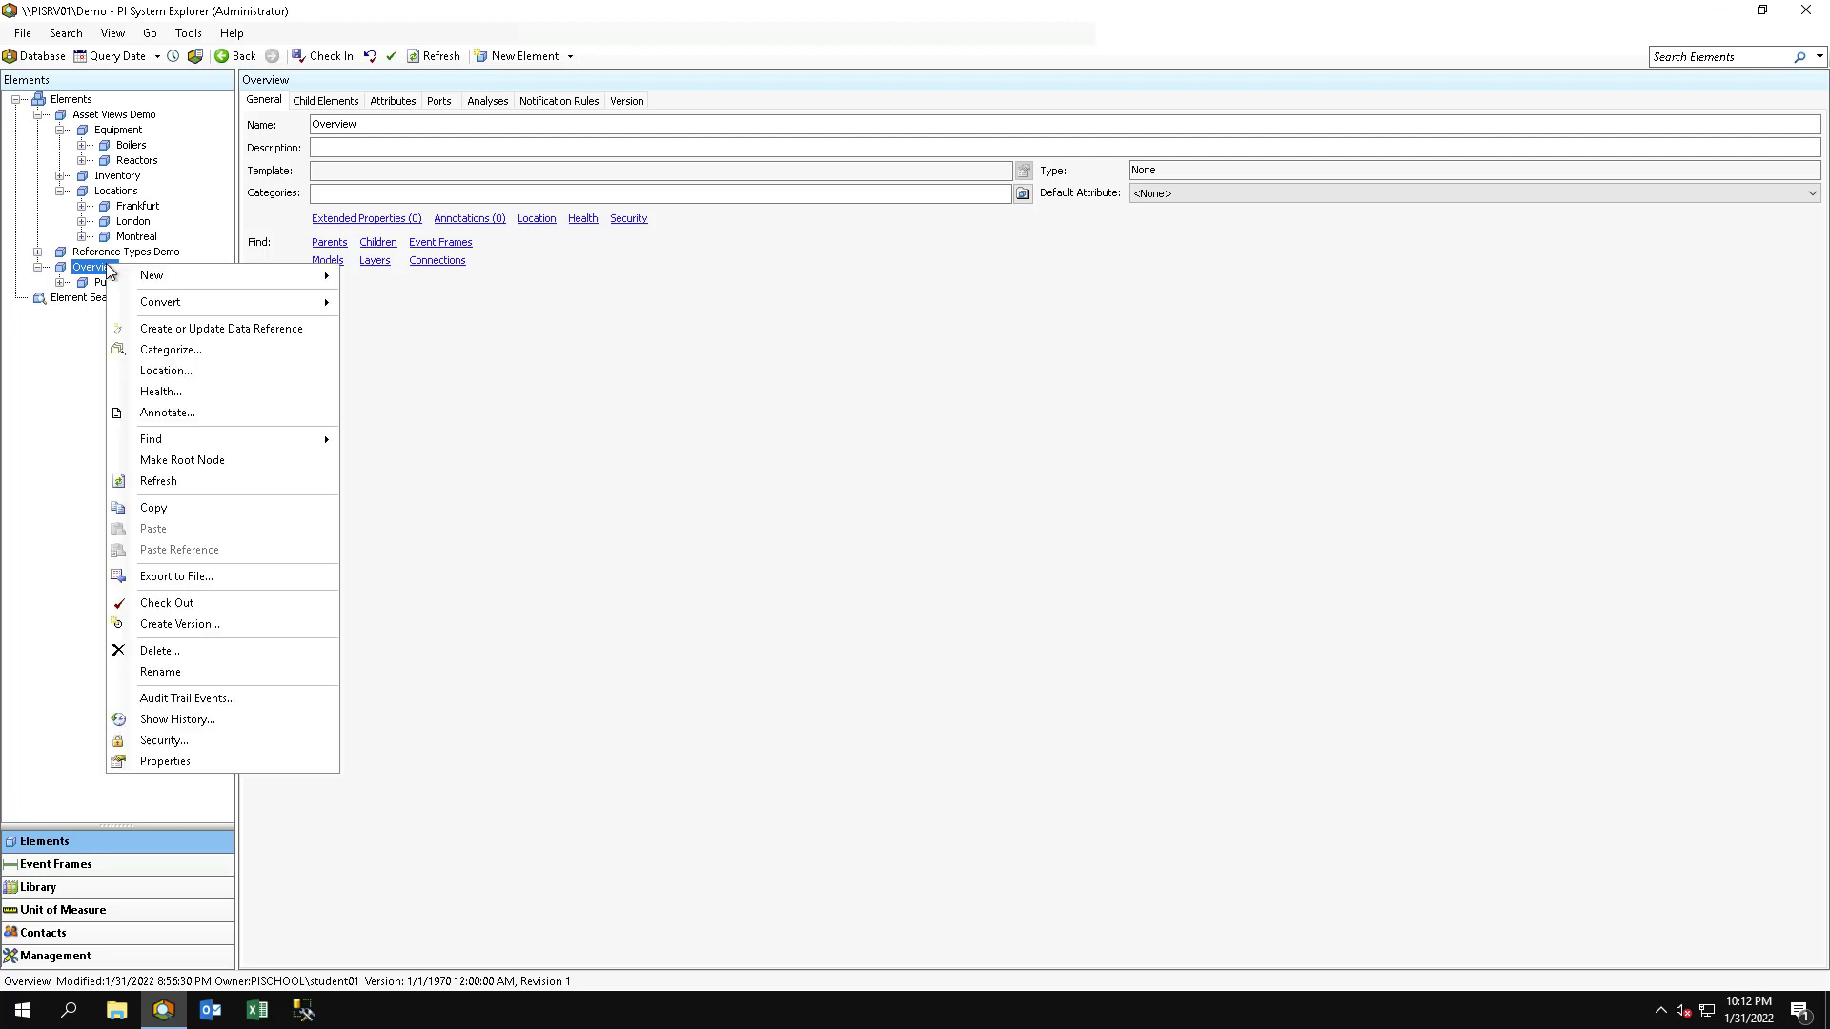
{"action": "mouse_move", "coordinate": [188, 276]}
{"action": "left_click", "coordinate": [433, 284]}
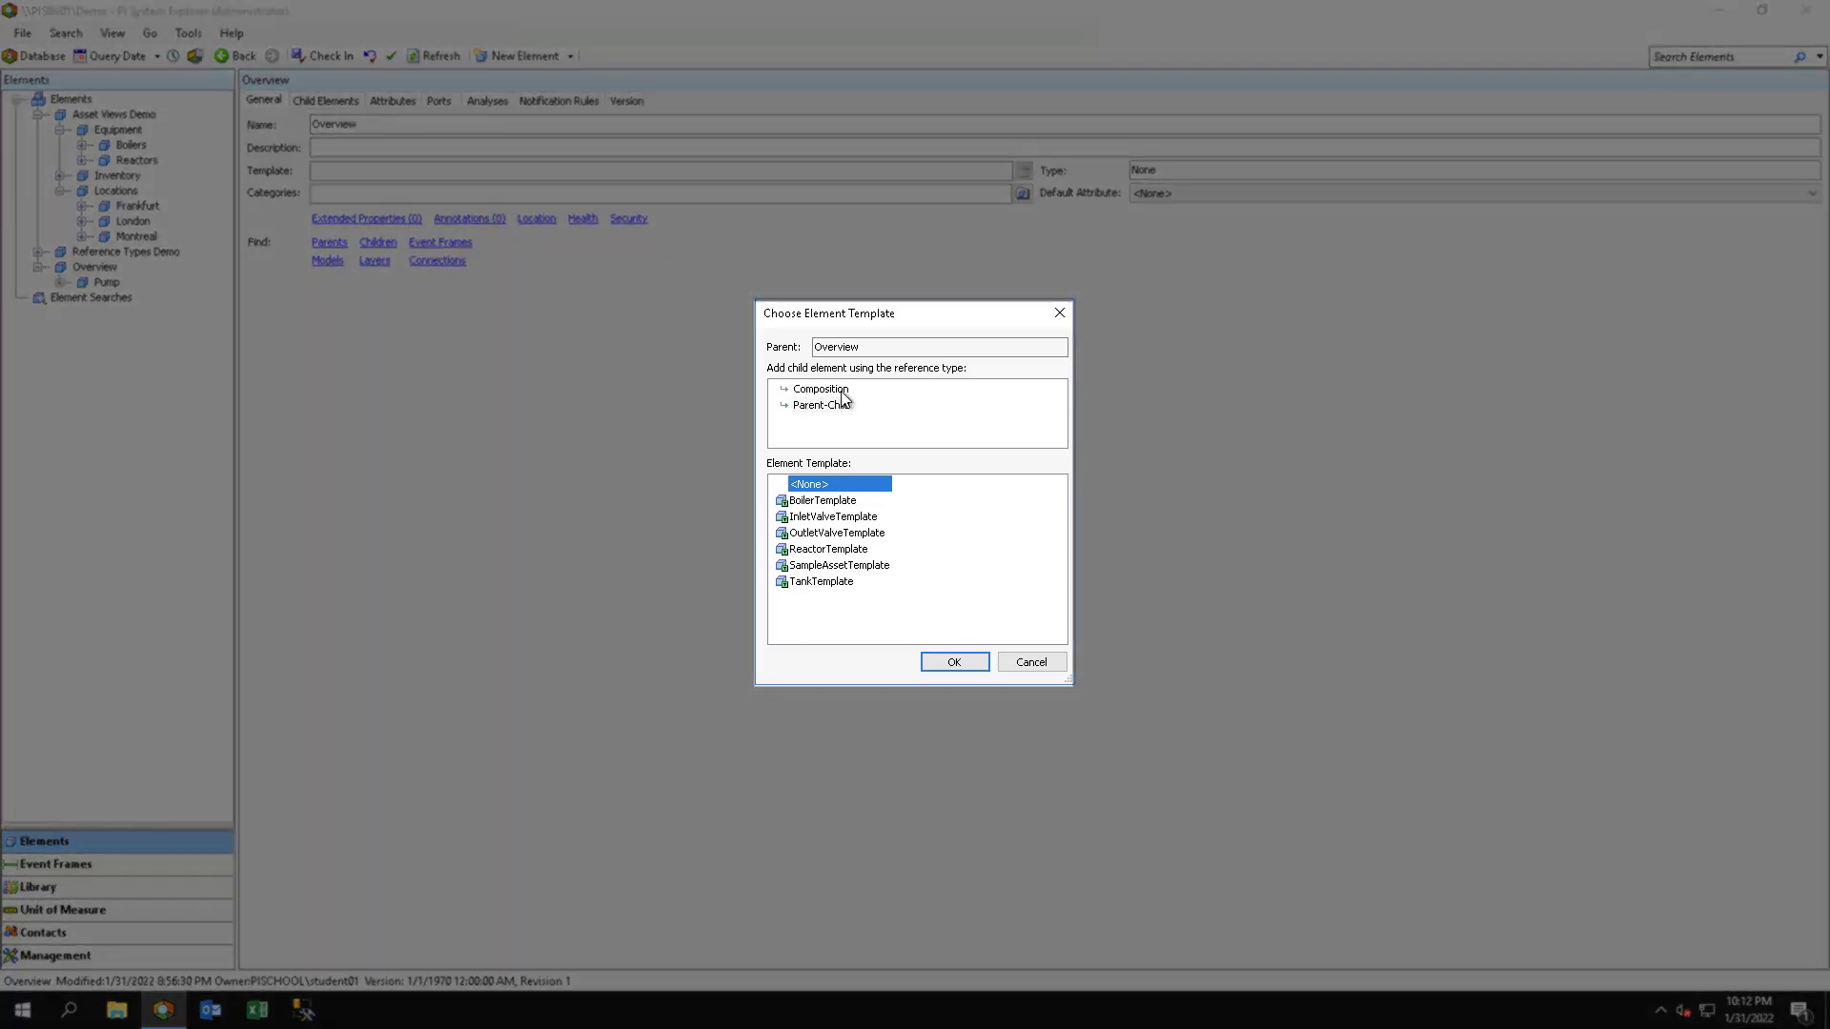
{"action": "left_click", "coordinate": [843, 391]}
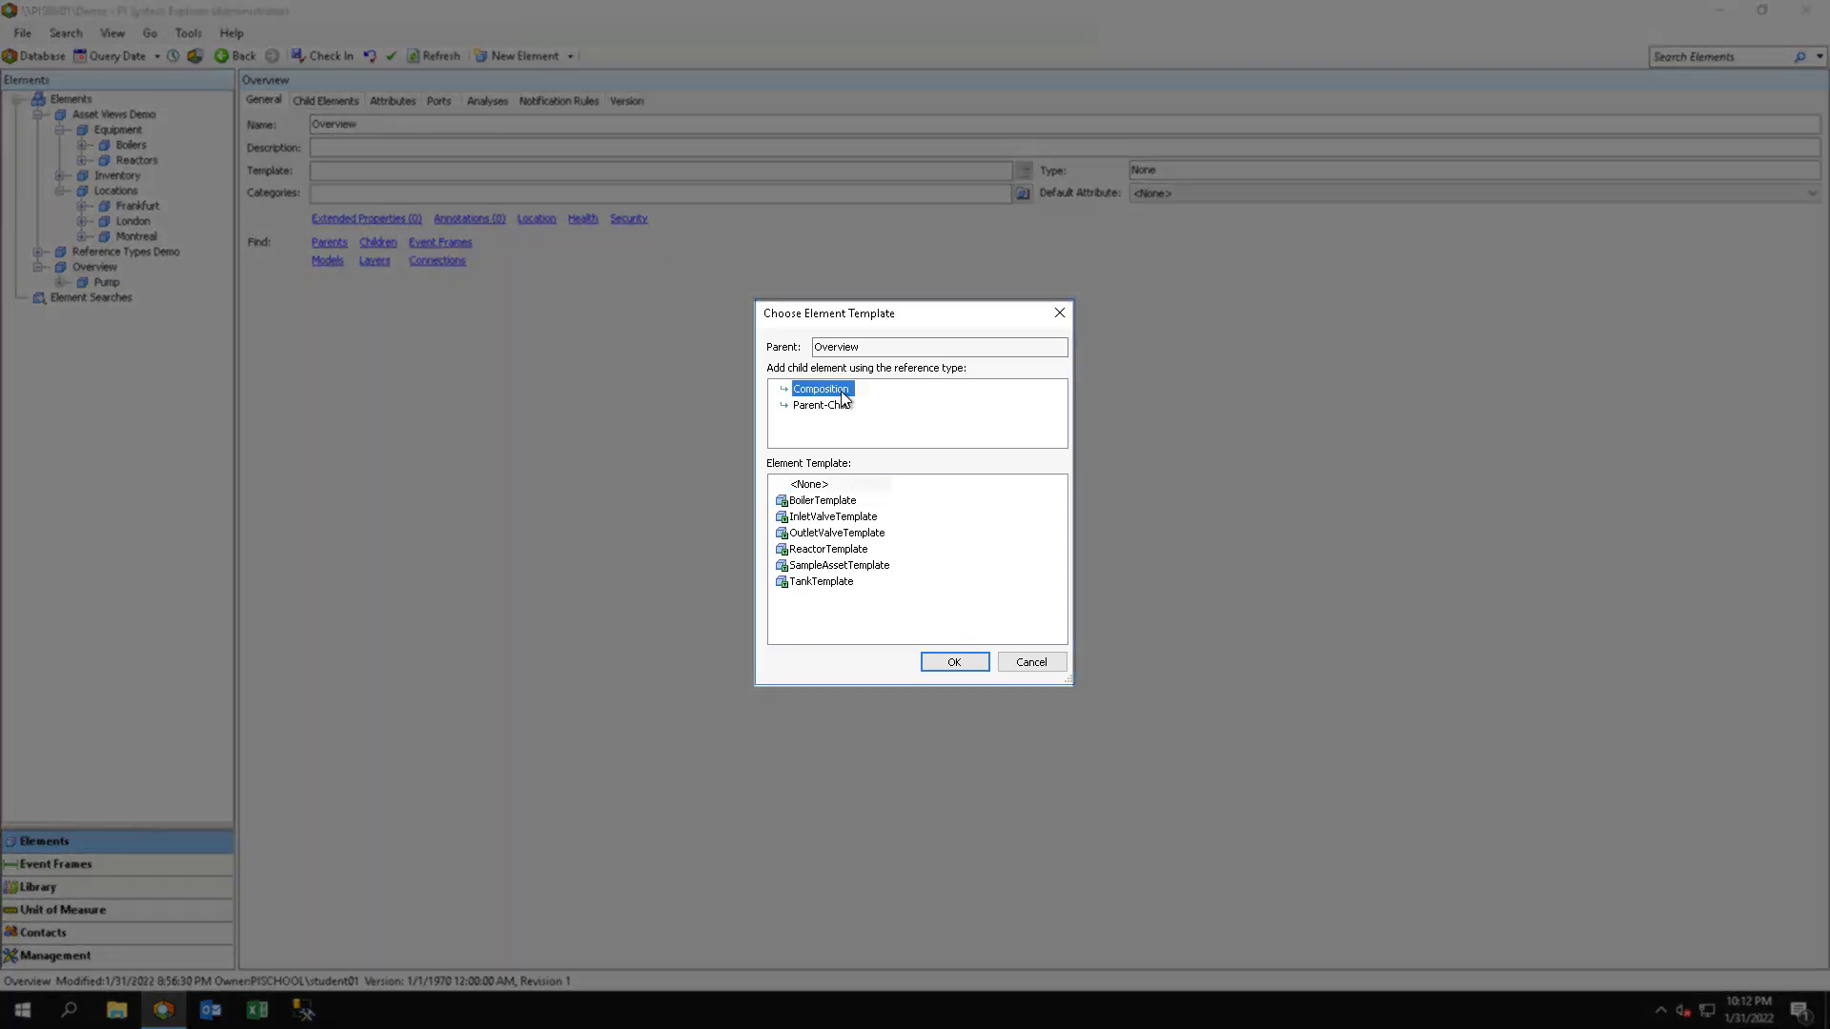
{"action": "left_click", "coordinate": [845, 406]}
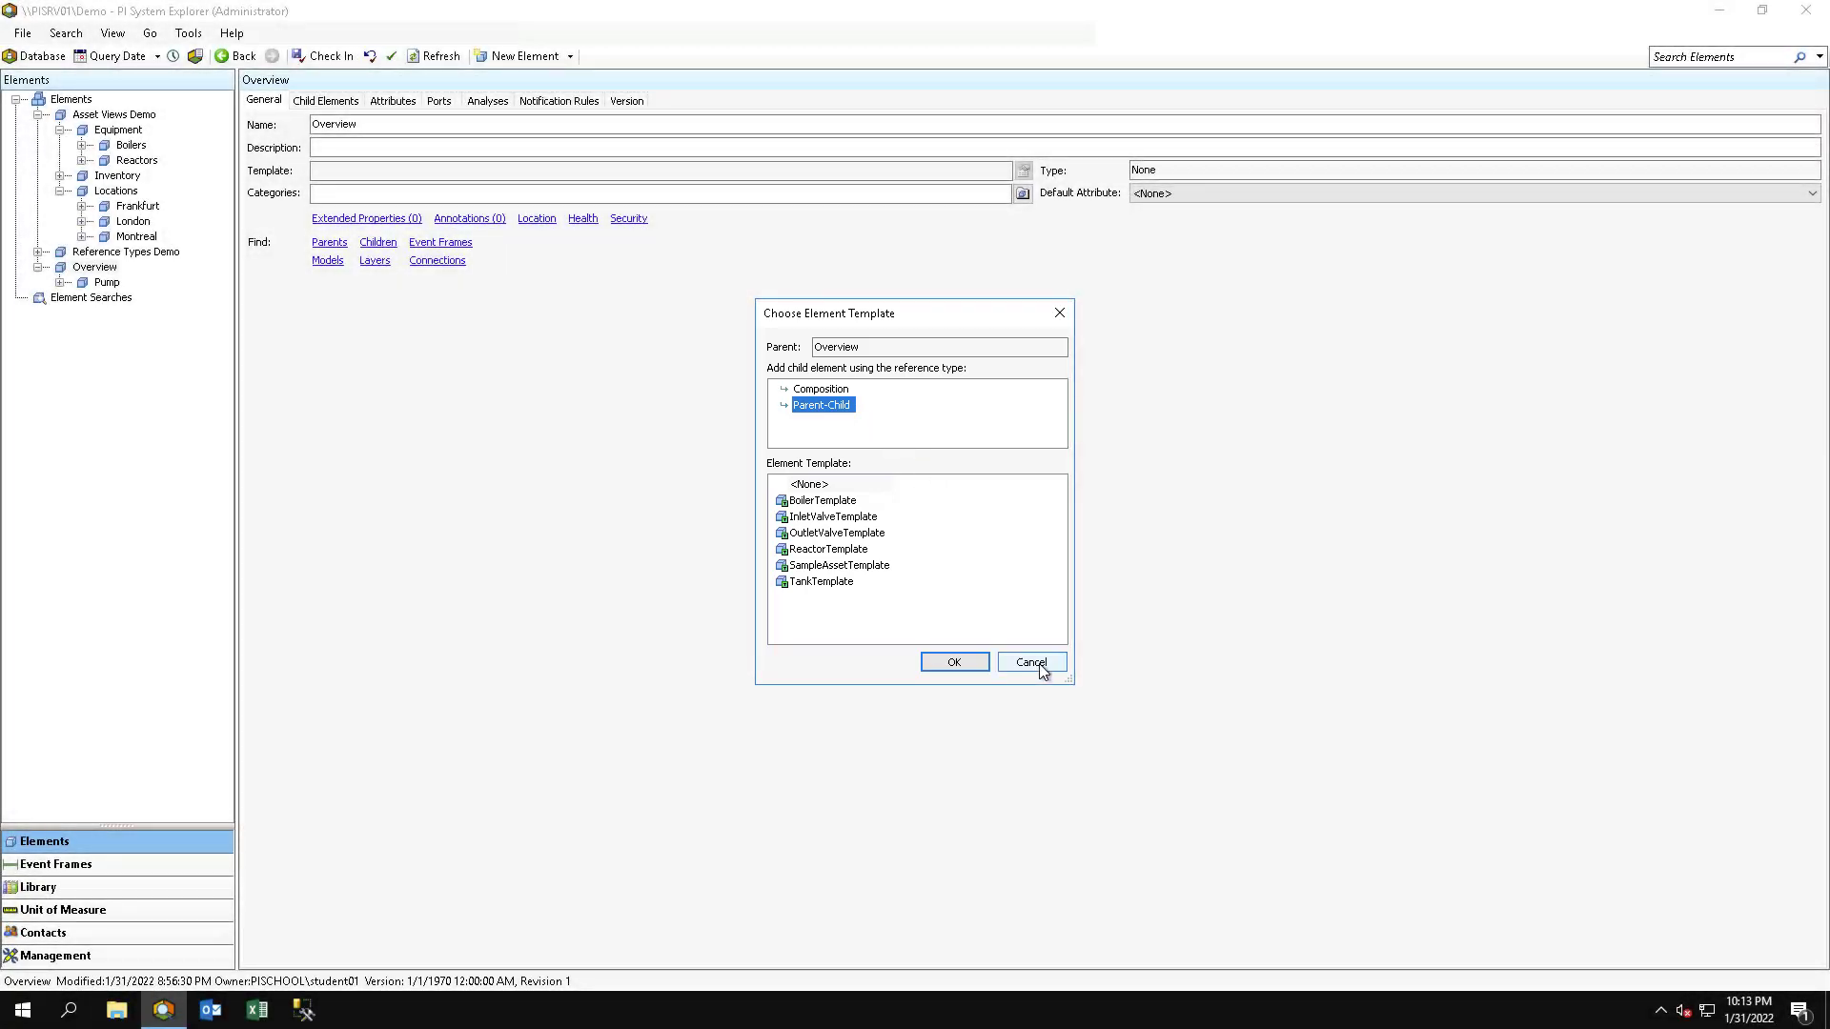
{"action": "left_click", "coordinate": [1035, 661]}
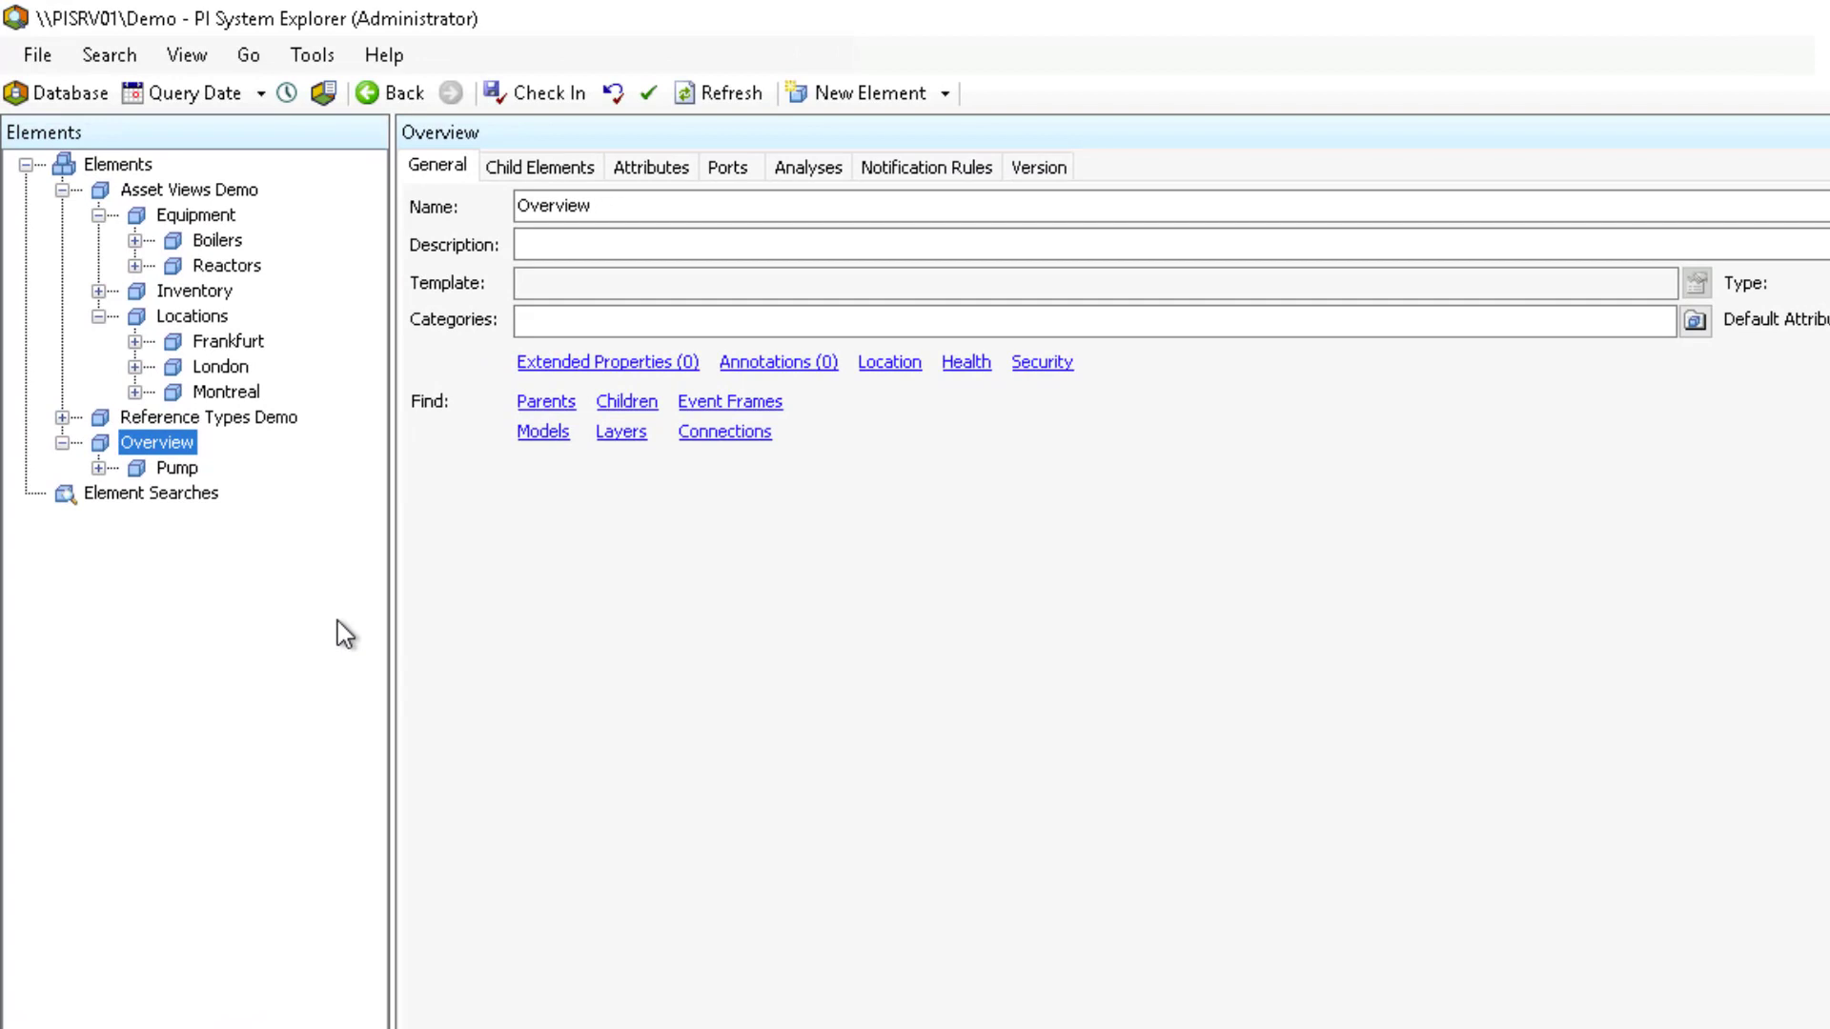
Expand Frankfurt, Boilers, London, Montreal and Reactors, and view FRA Boiler1 under Frankfurt and Boilers
{"action": "left_click", "coordinate": [135, 341]}
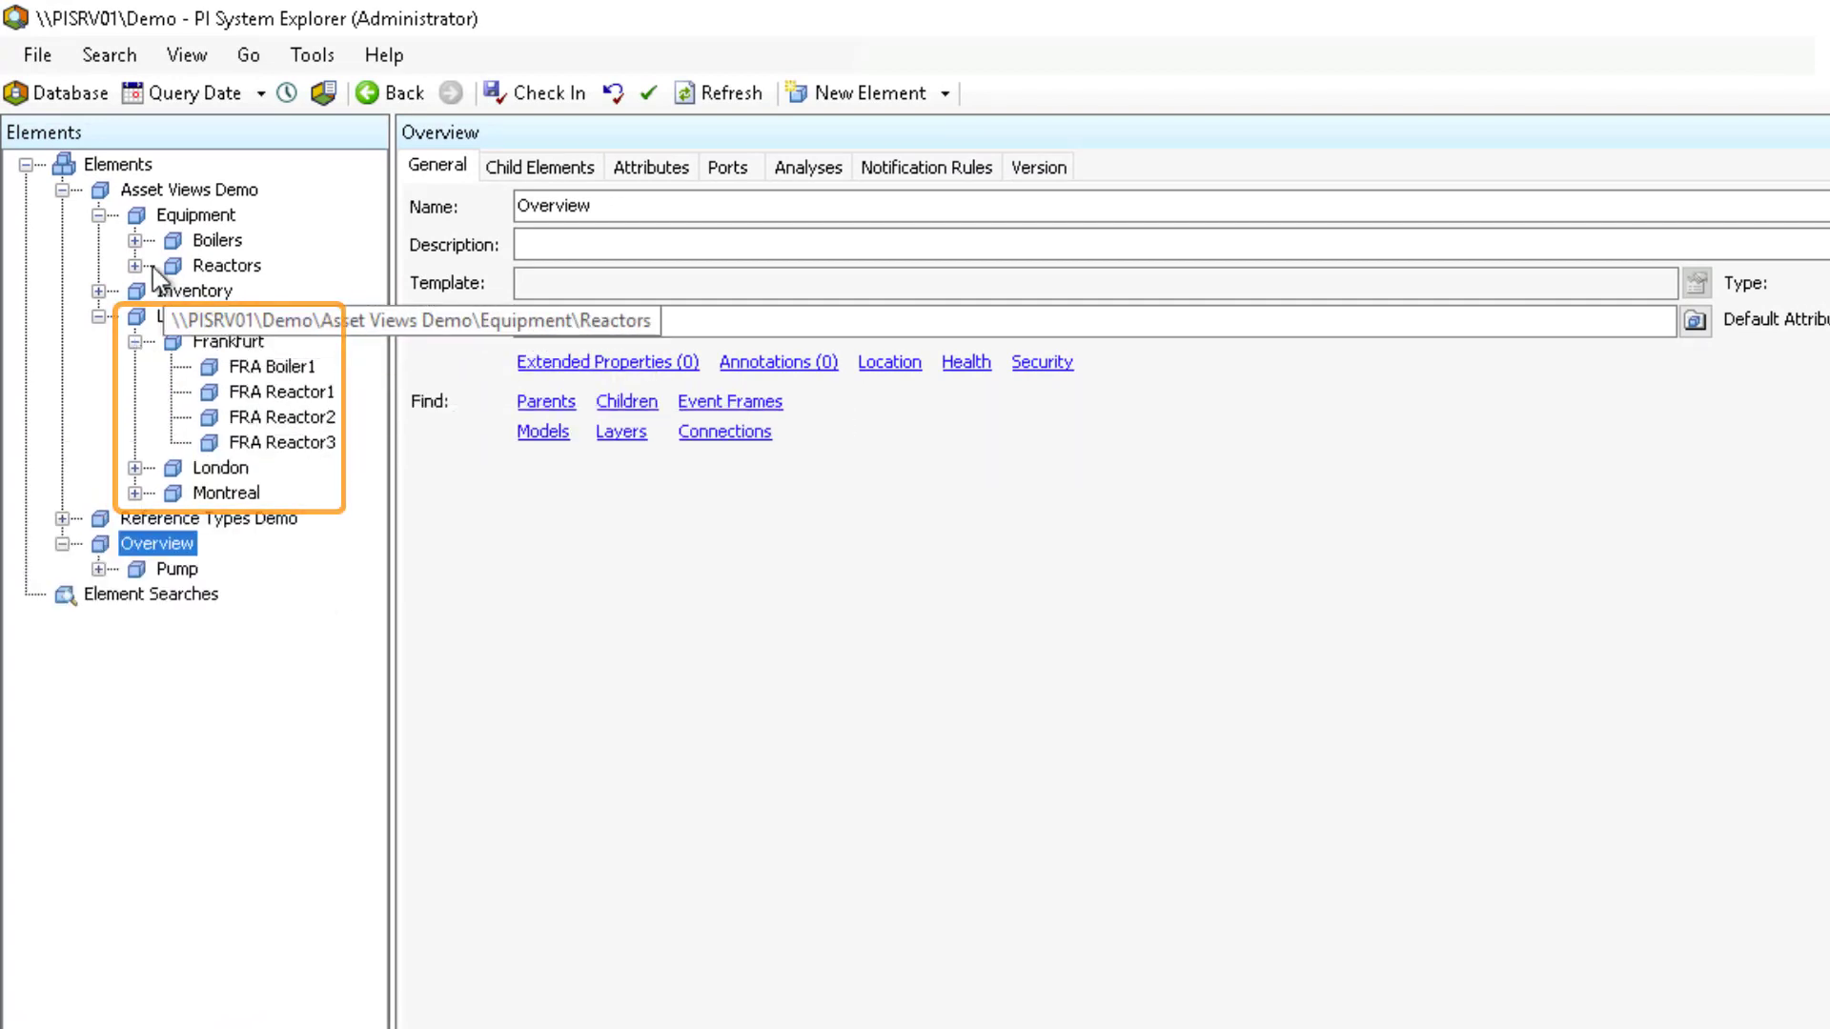
{"action": "left_click", "coordinate": [135, 240]}
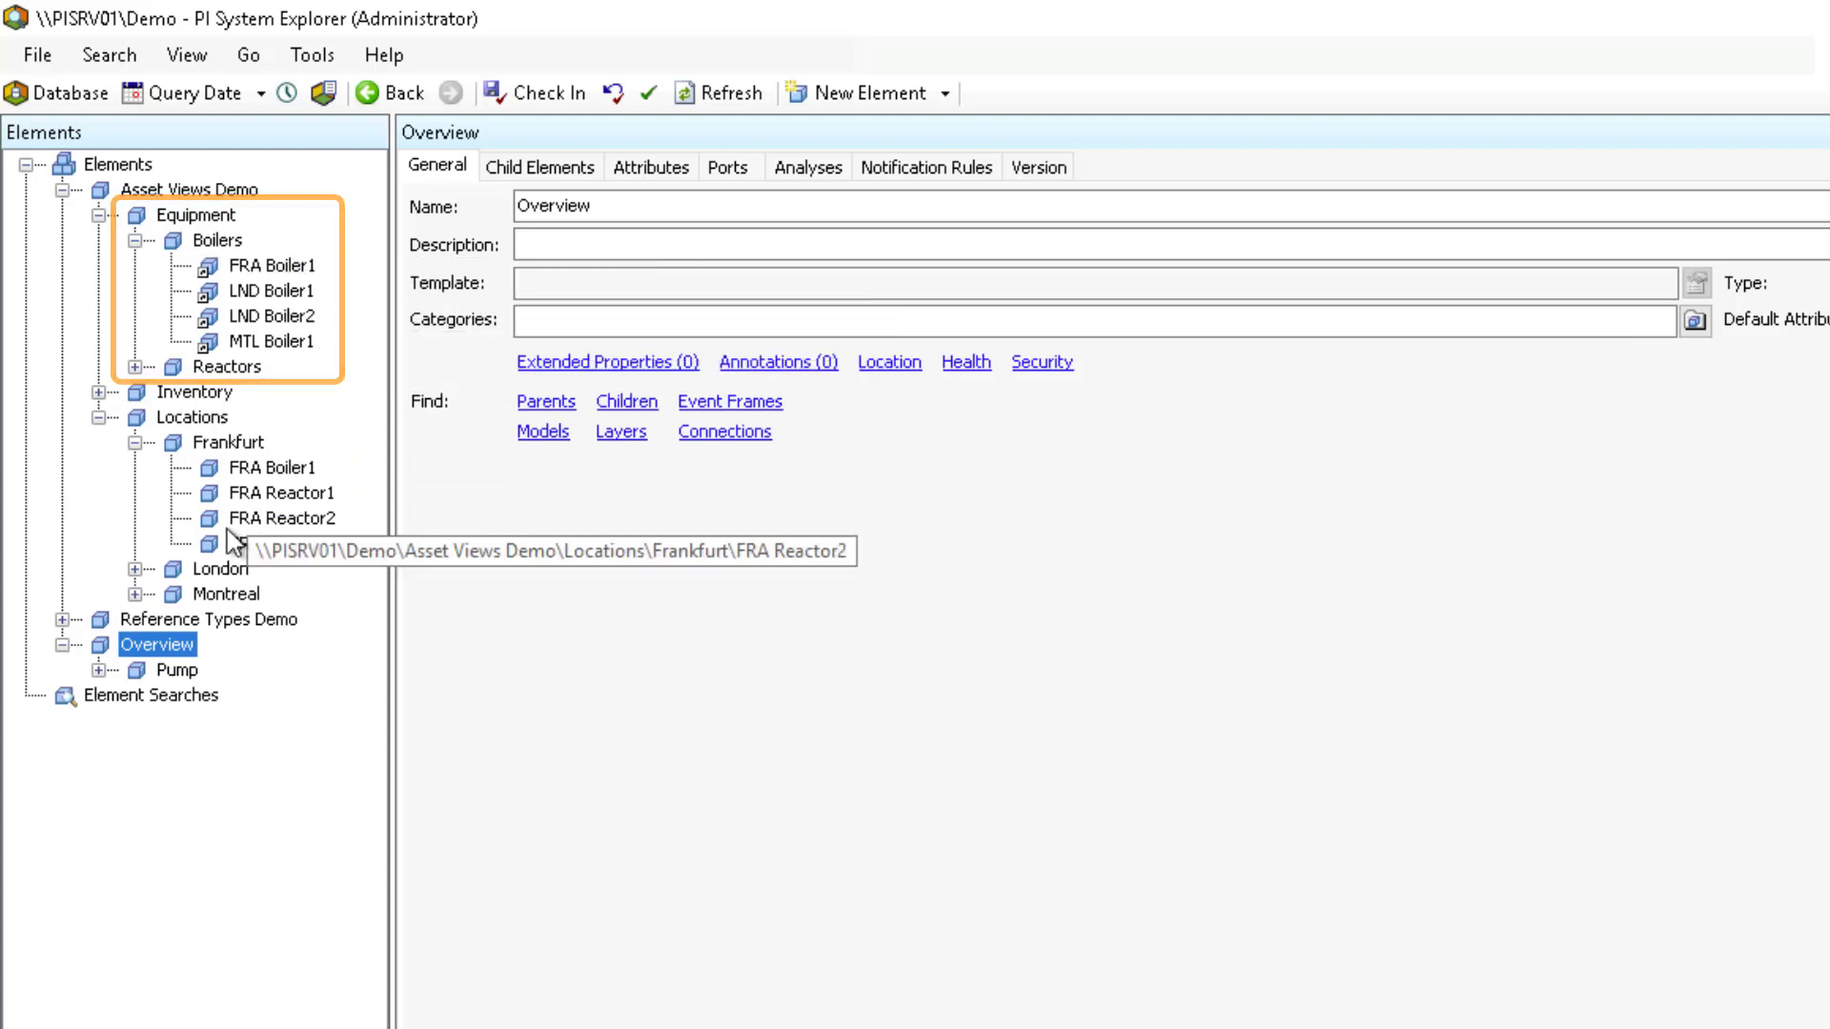
{"action": "left_click", "coordinate": [135, 569]}
{"action": "left_click", "coordinate": [135, 695]}
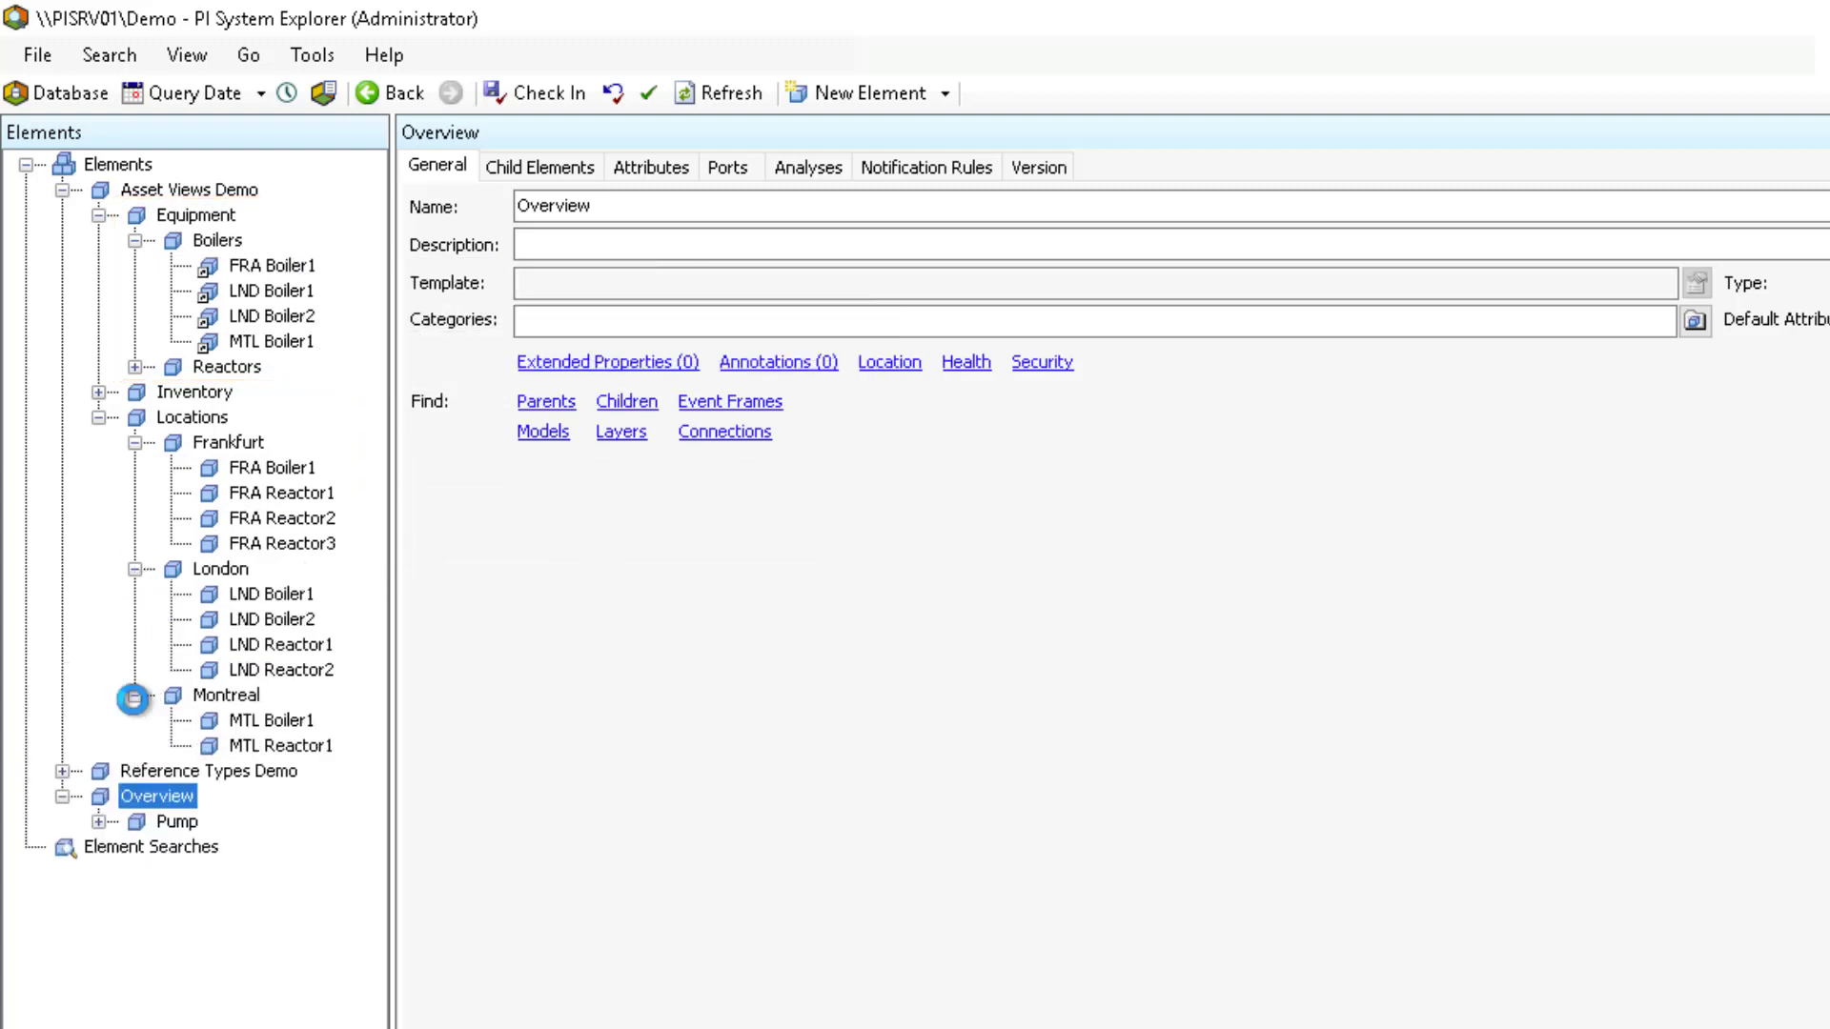
{"action": "left_click", "coordinate": [137, 367]}
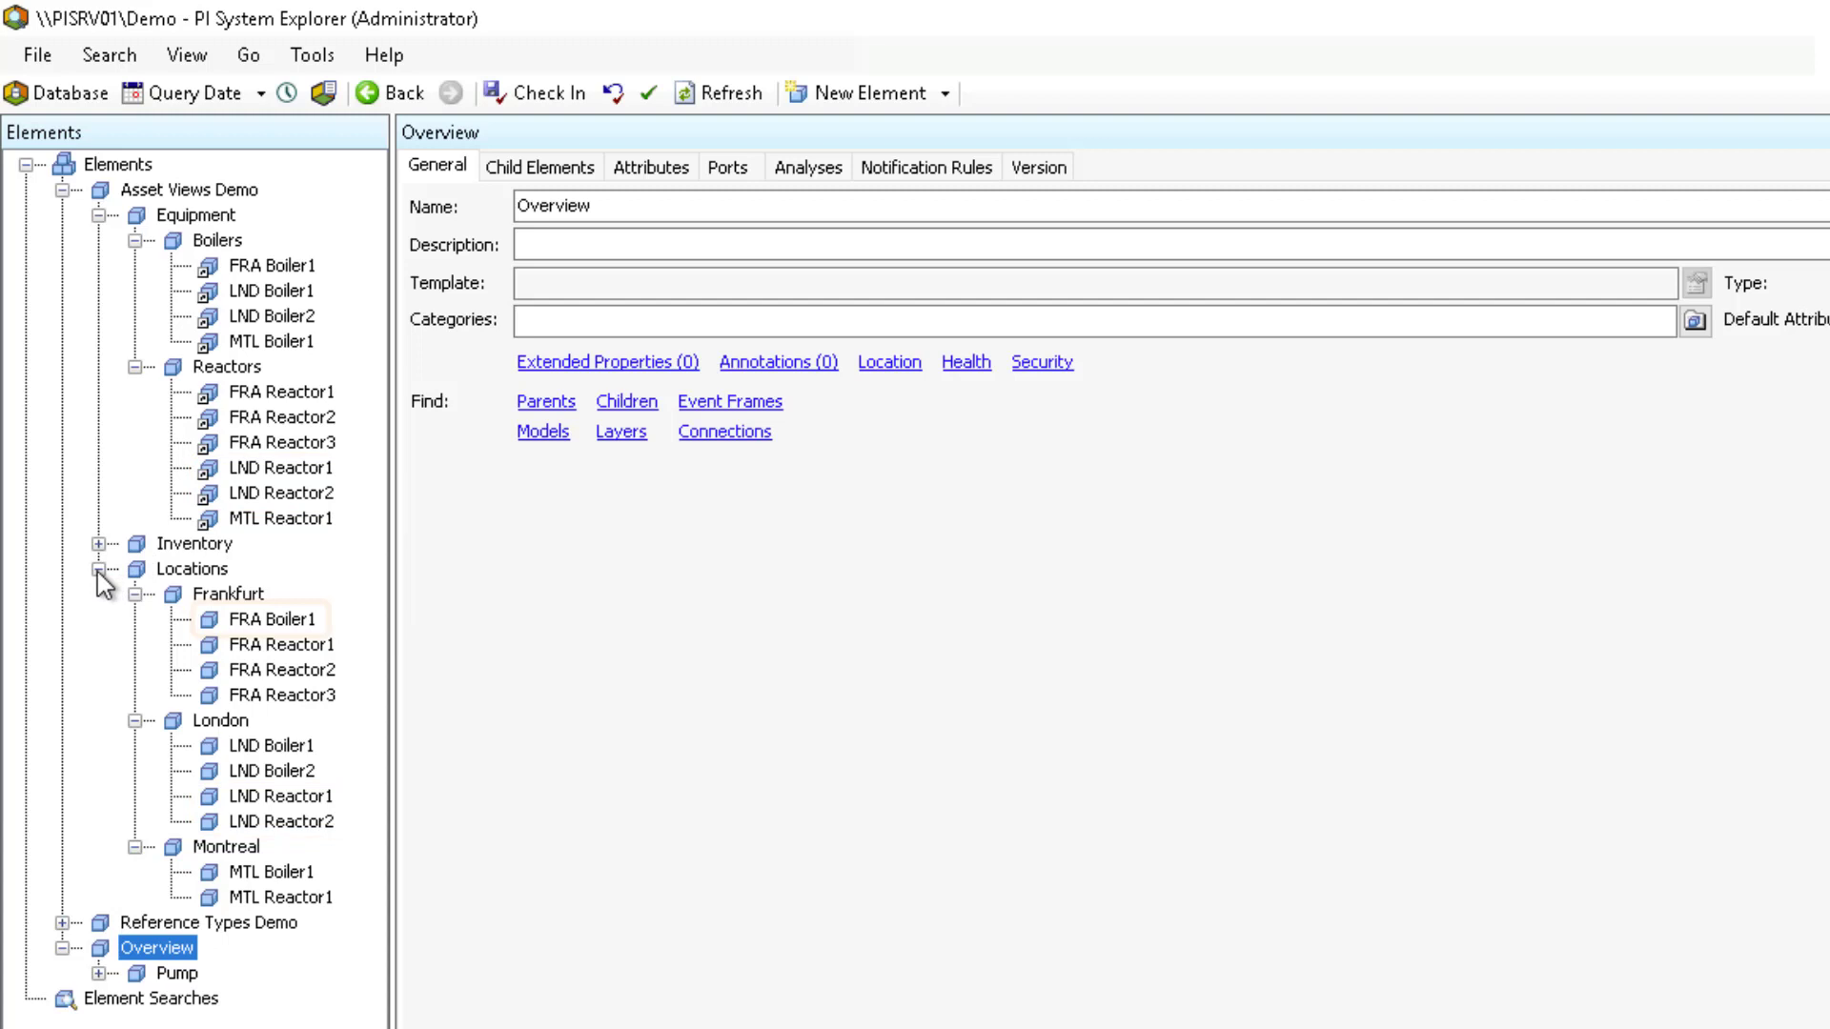
{"action": "left_click", "coordinate": [265, 624]}
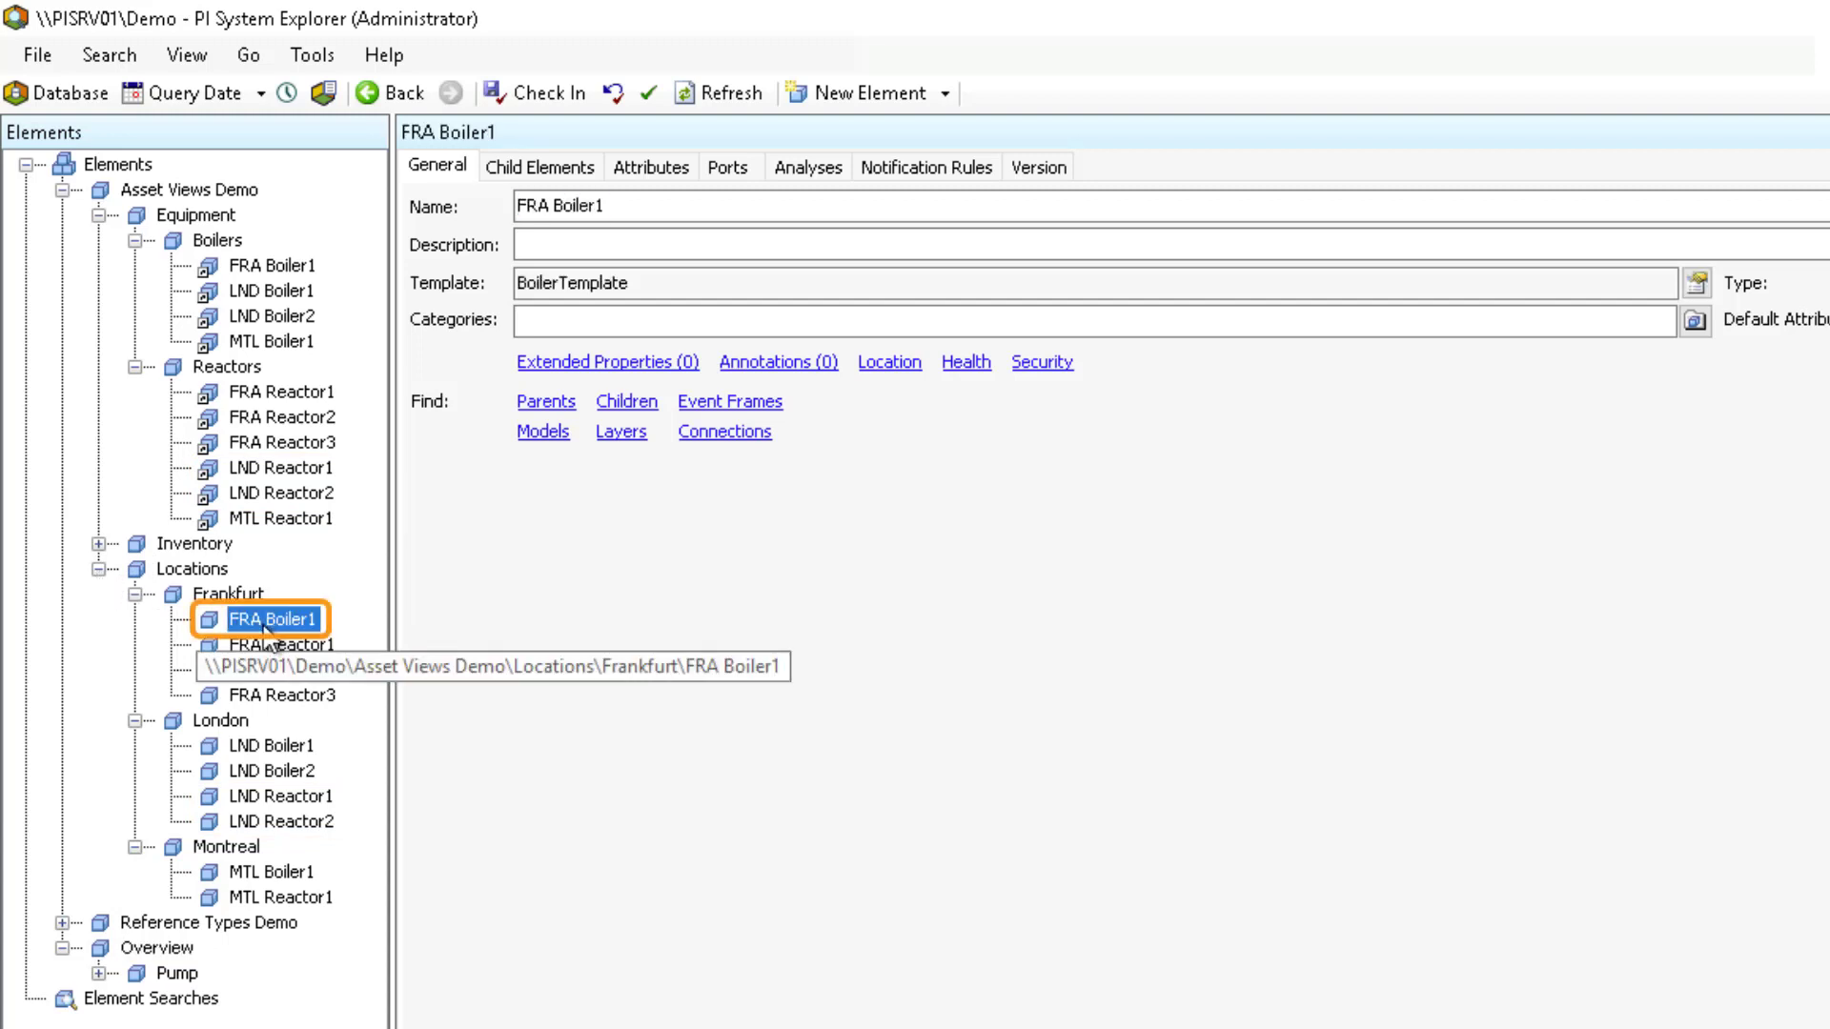
{"action": "left_click", "coordinate": [271, 267]}
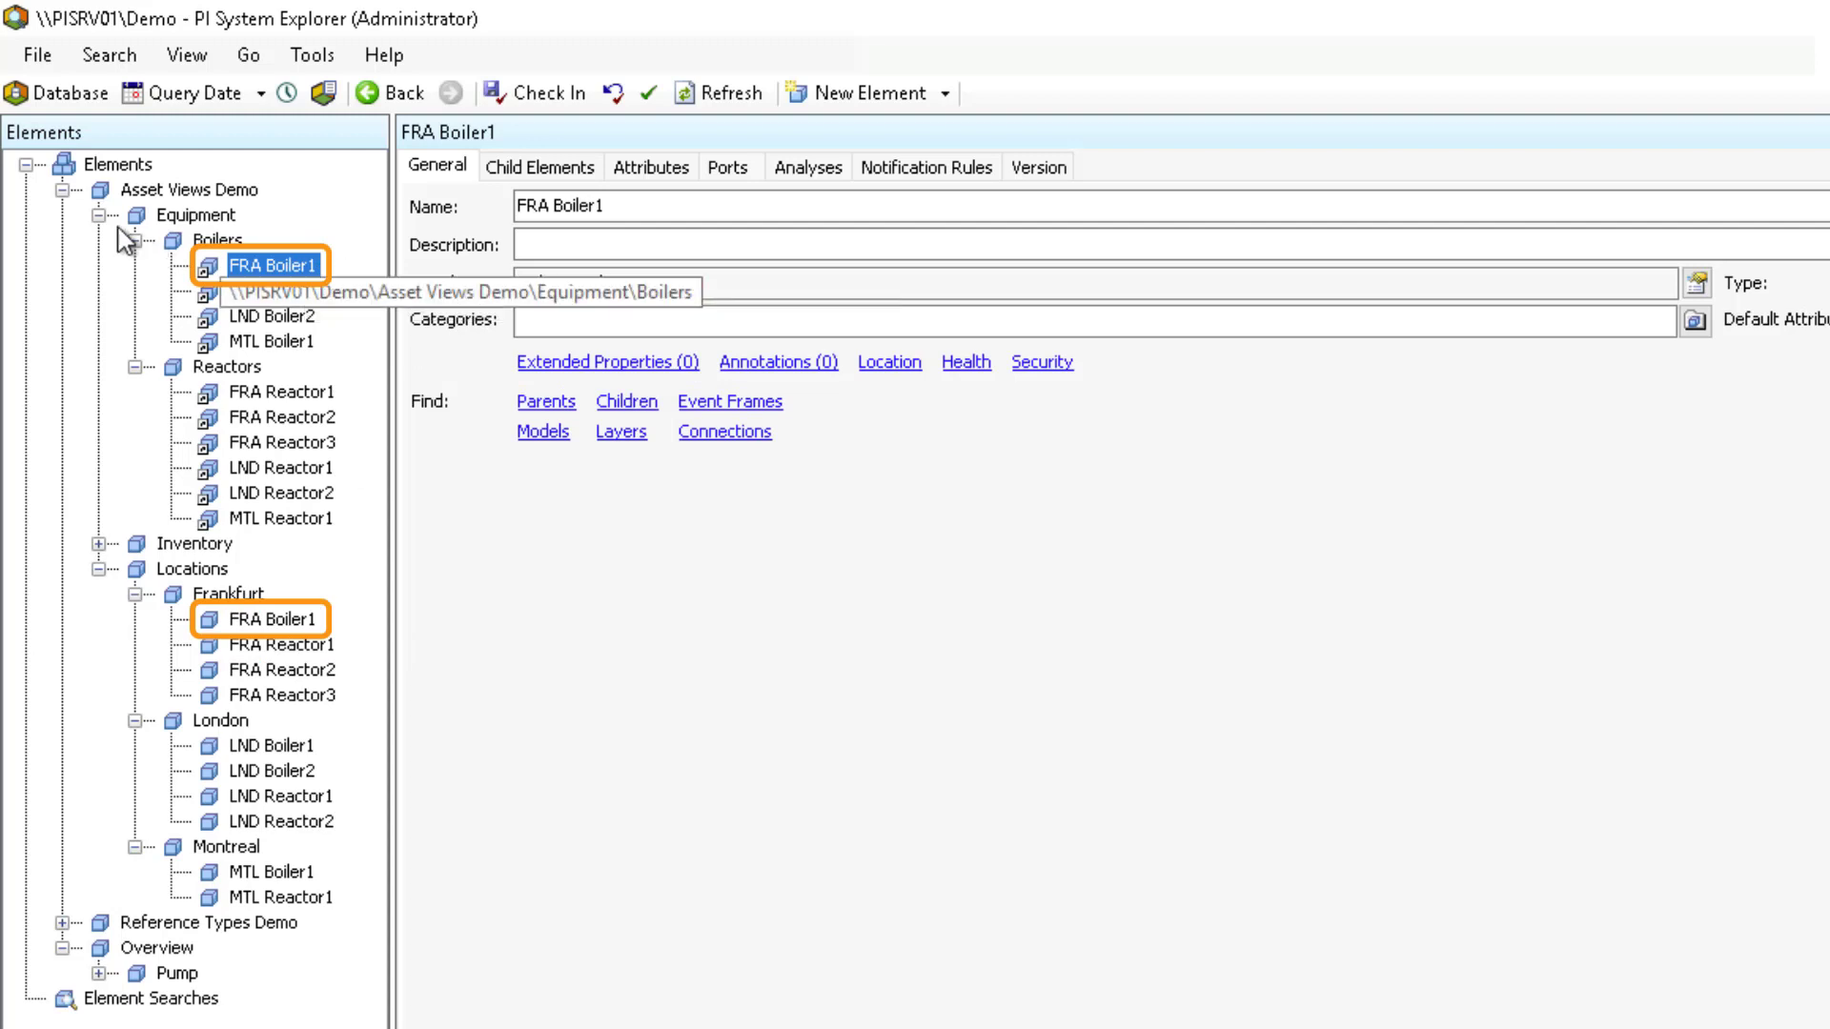
Collapse Asset Views Demo, expand Pump to reveal Motor, view Motor, then return to Pump
{"action": "left_click", "coordinate": [62, 190]}
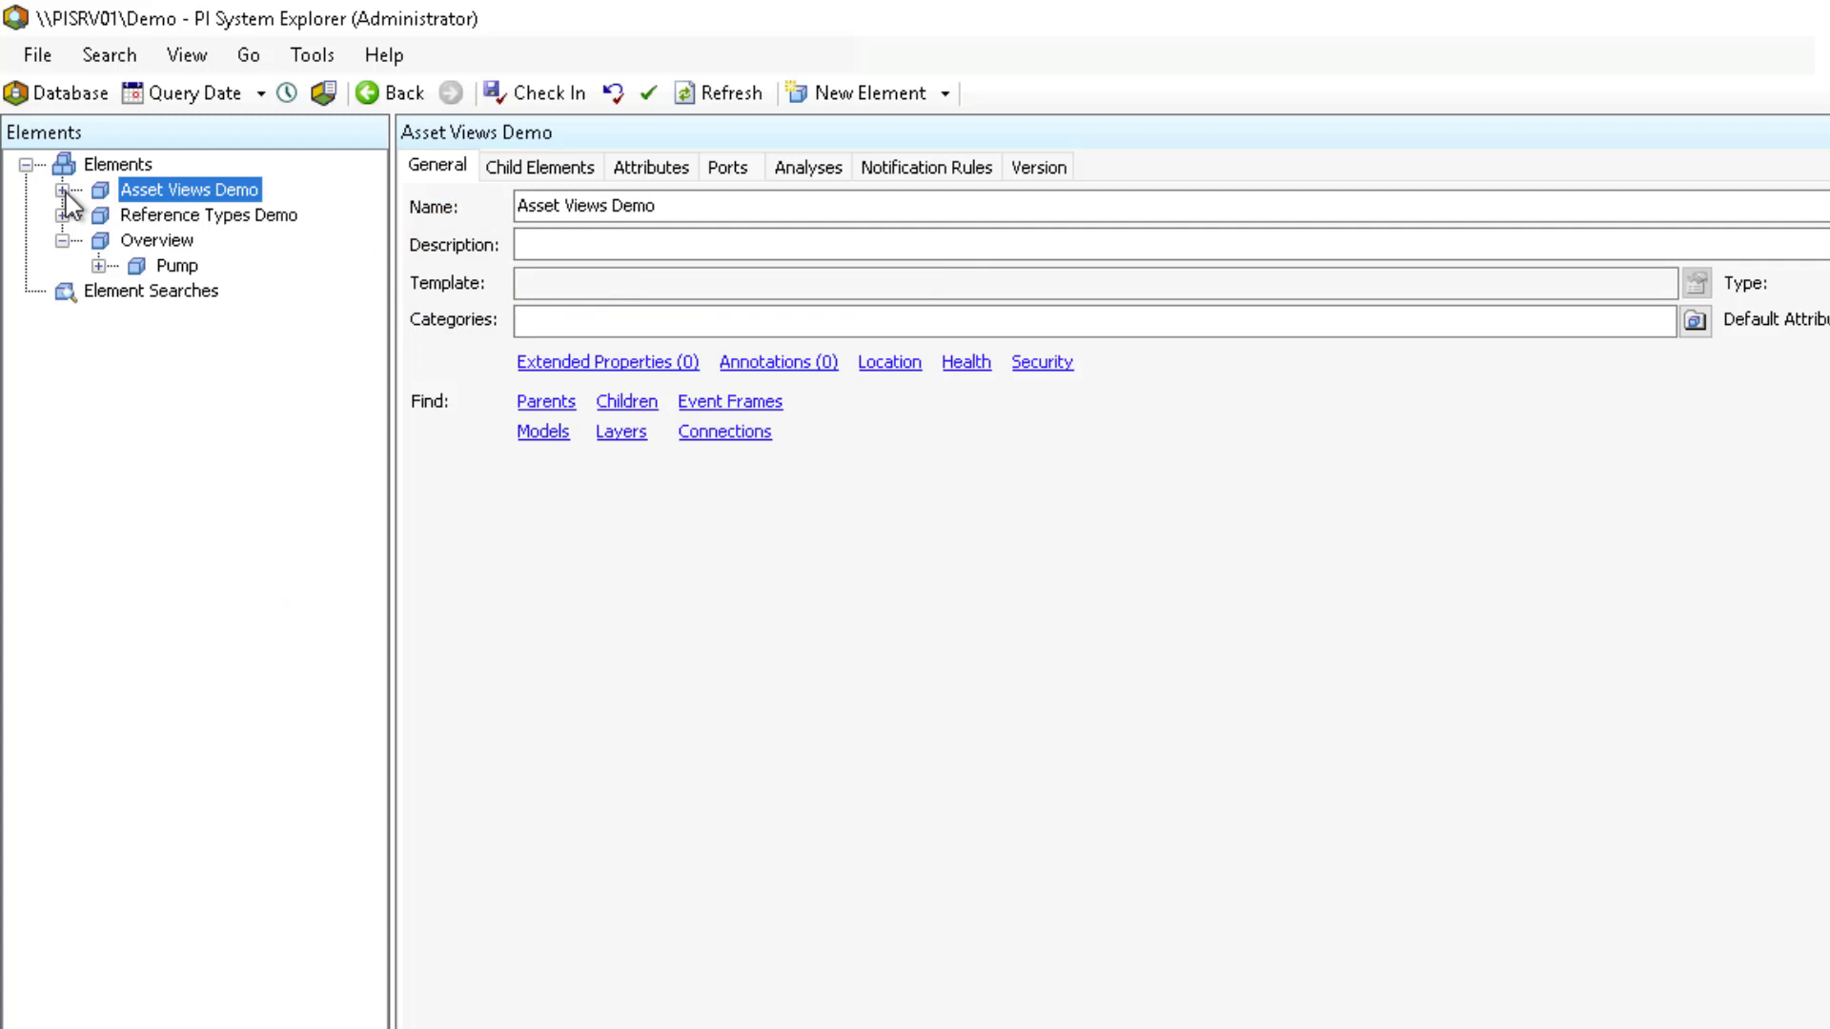
{"action": "left_click", "coordinate": [99, 266]}
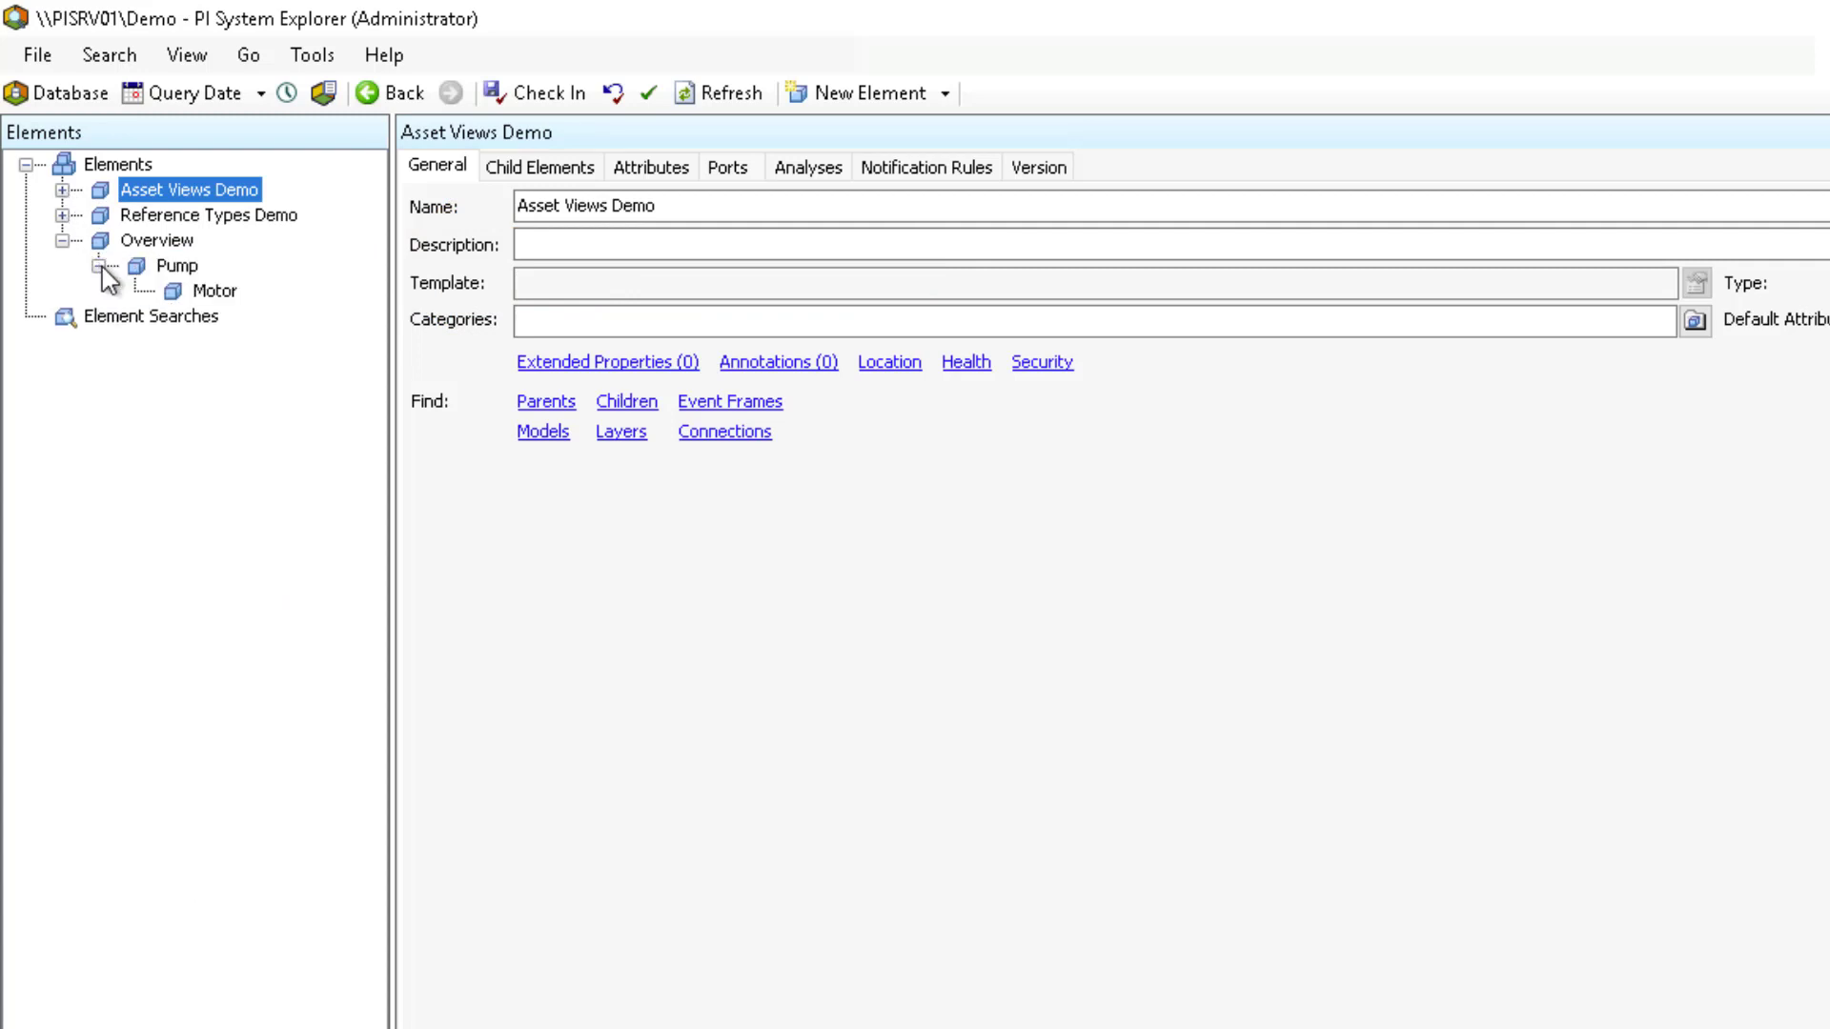
{"action": "left_click", "coordinate": [170, 269]}
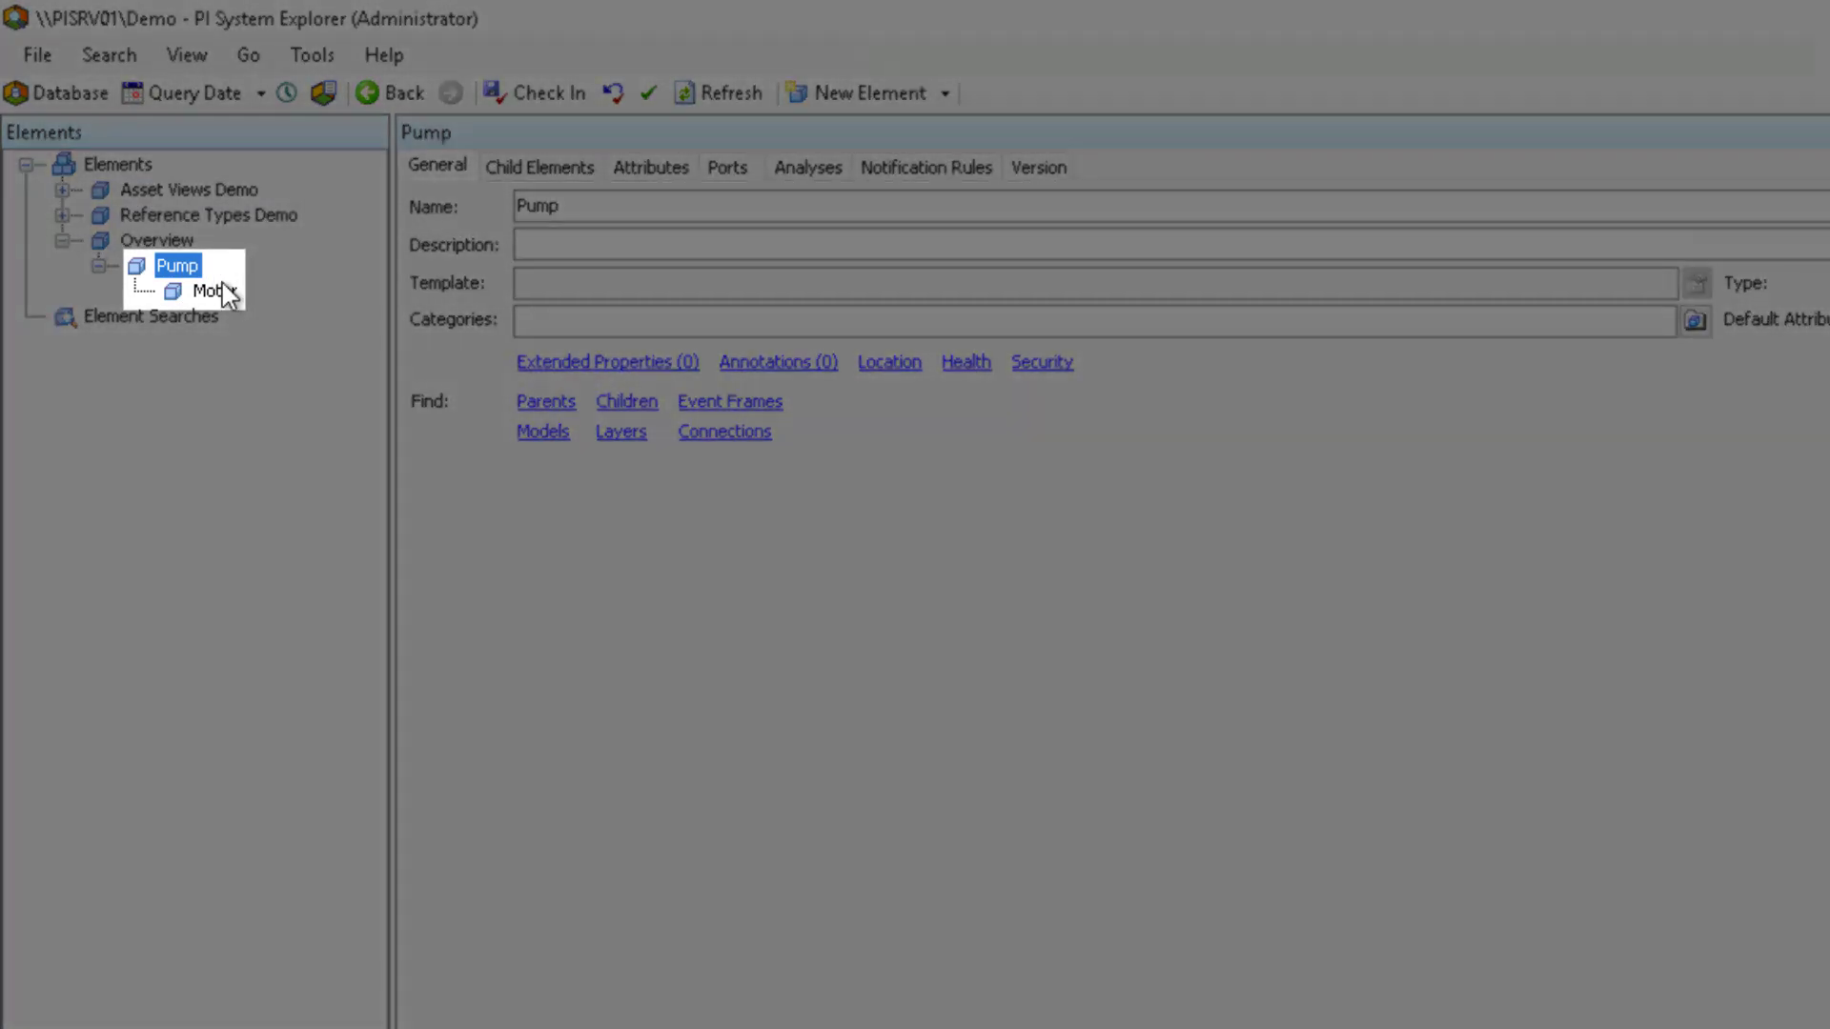
{"action": "left_click", "coordinate": [215, 292]}
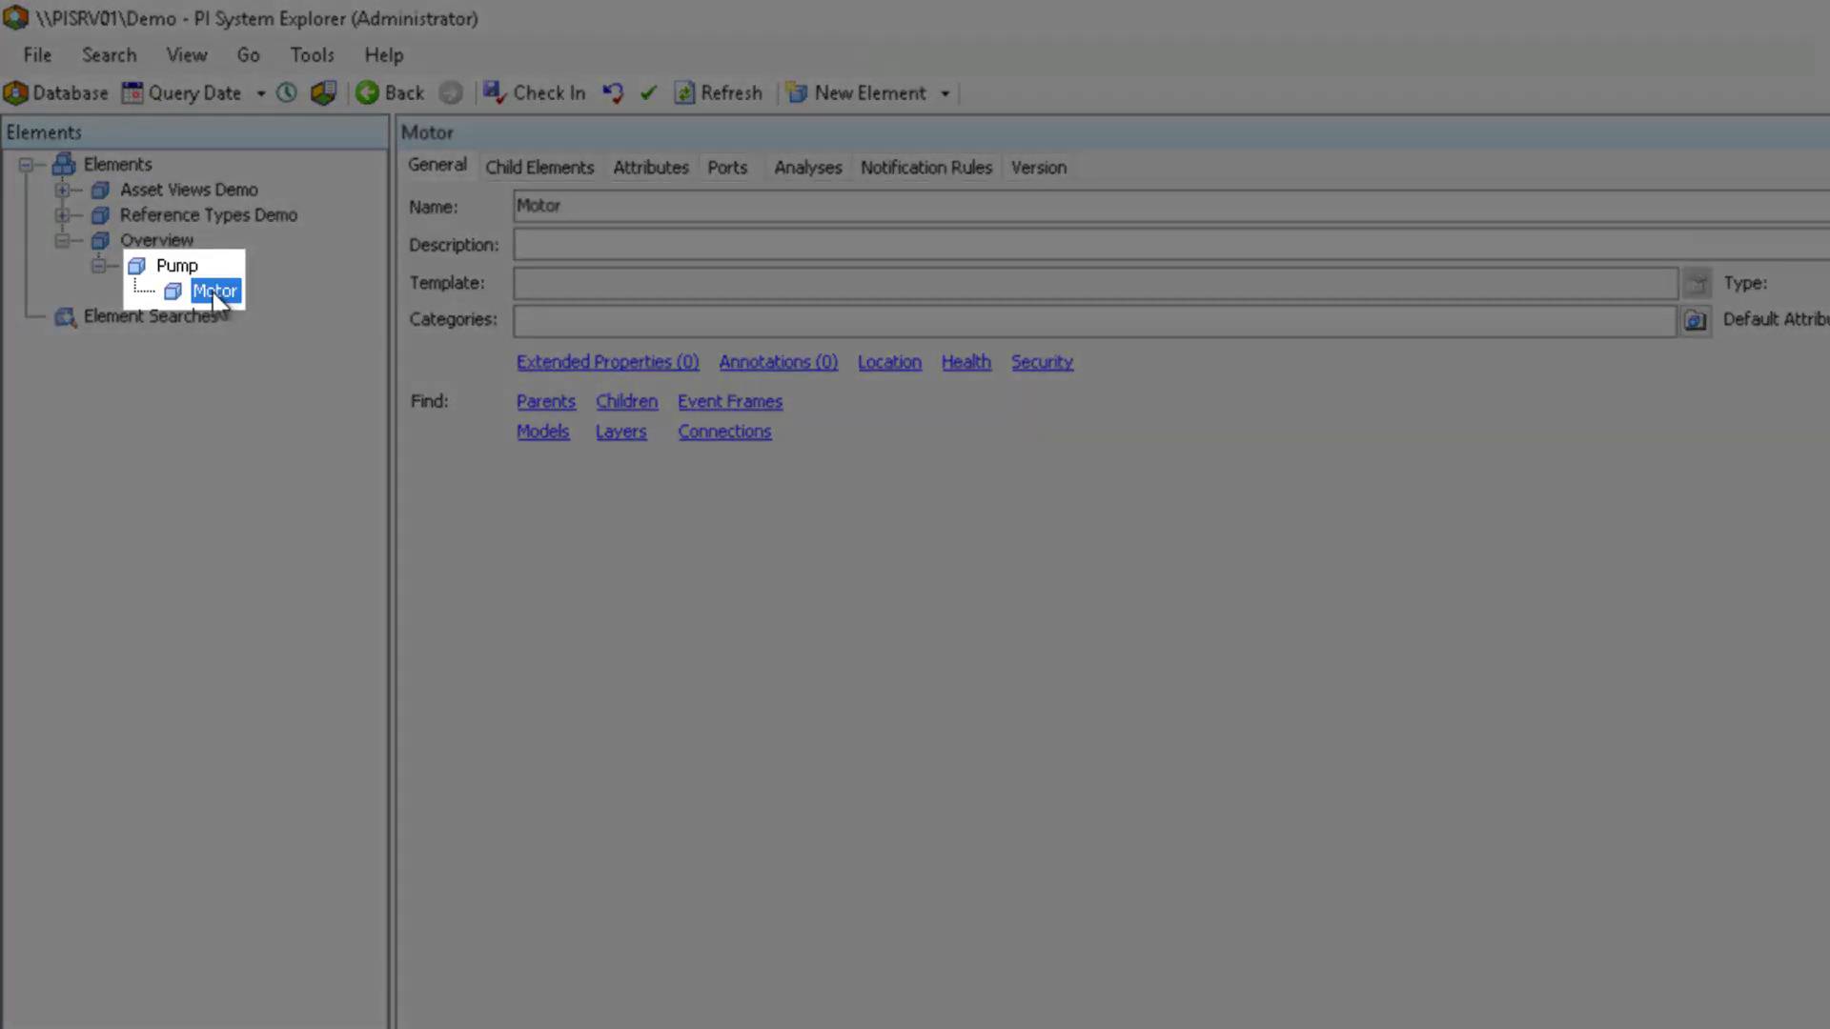
{"action": "key", "text": "Up"}
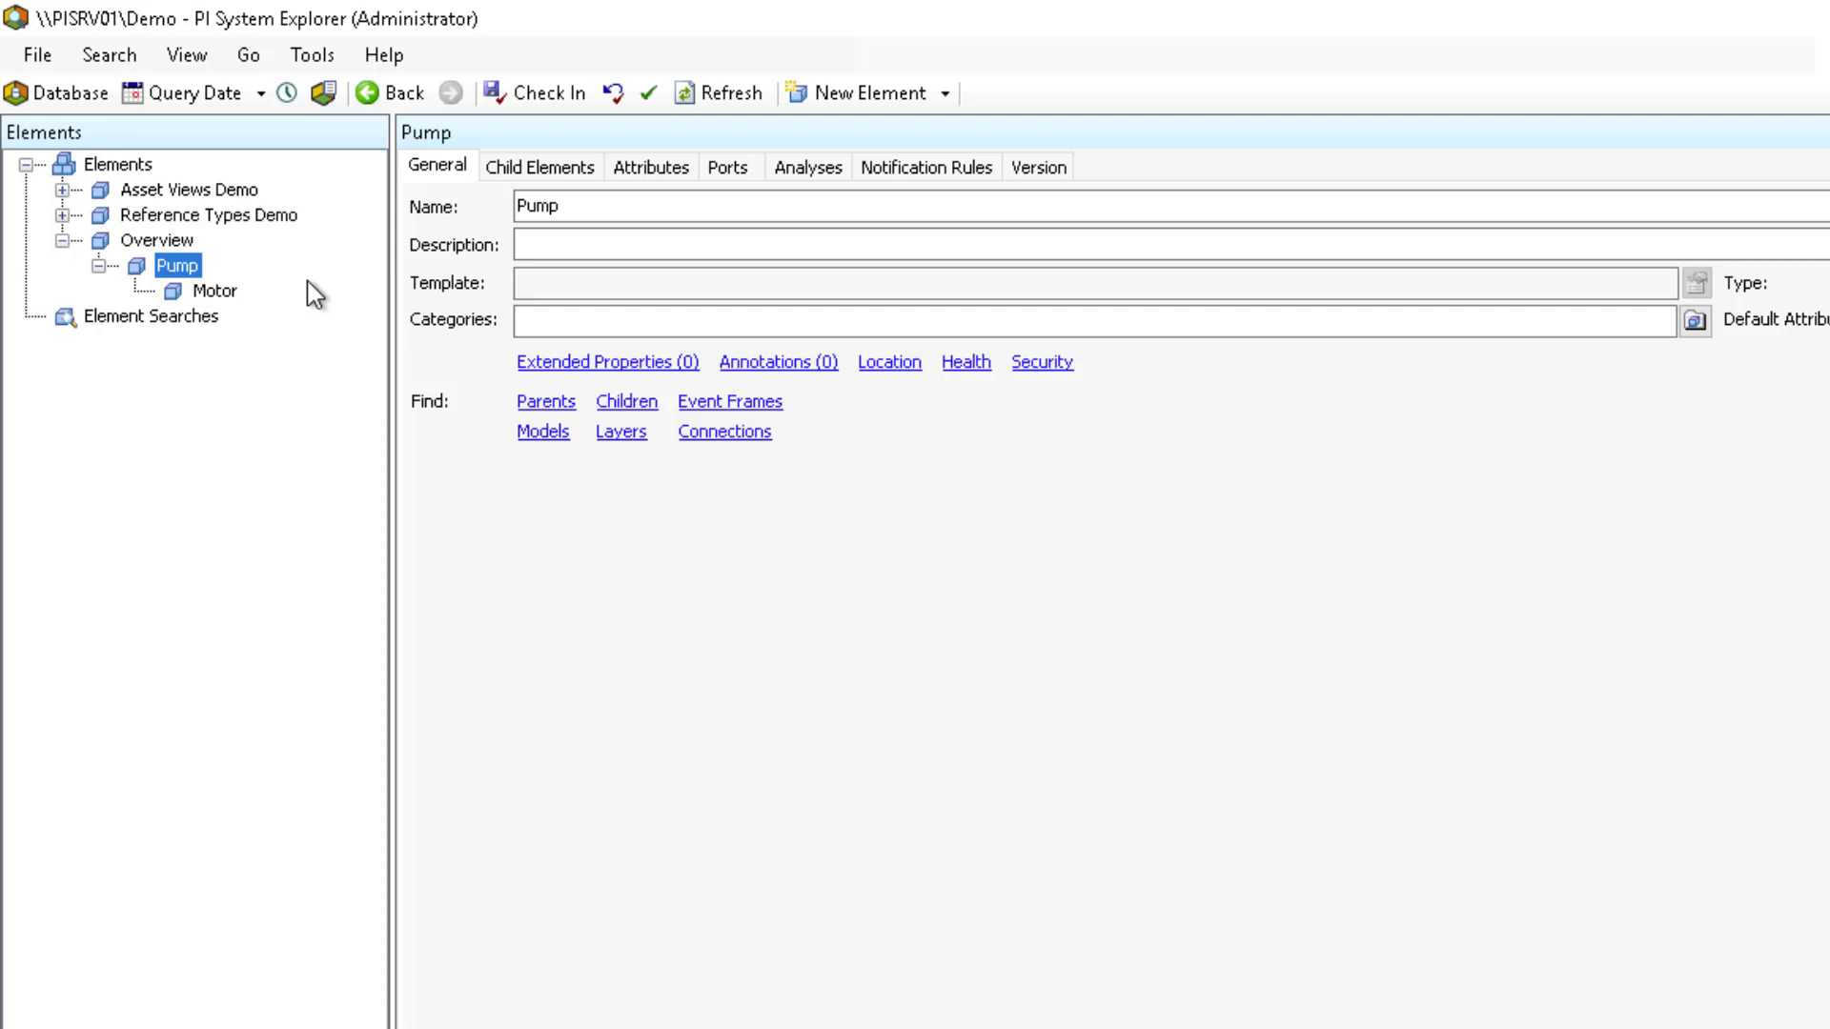
Collapse Overview and select the Reference Types Demo element
{"action": "left_click", "coordinate": [61, 242]}
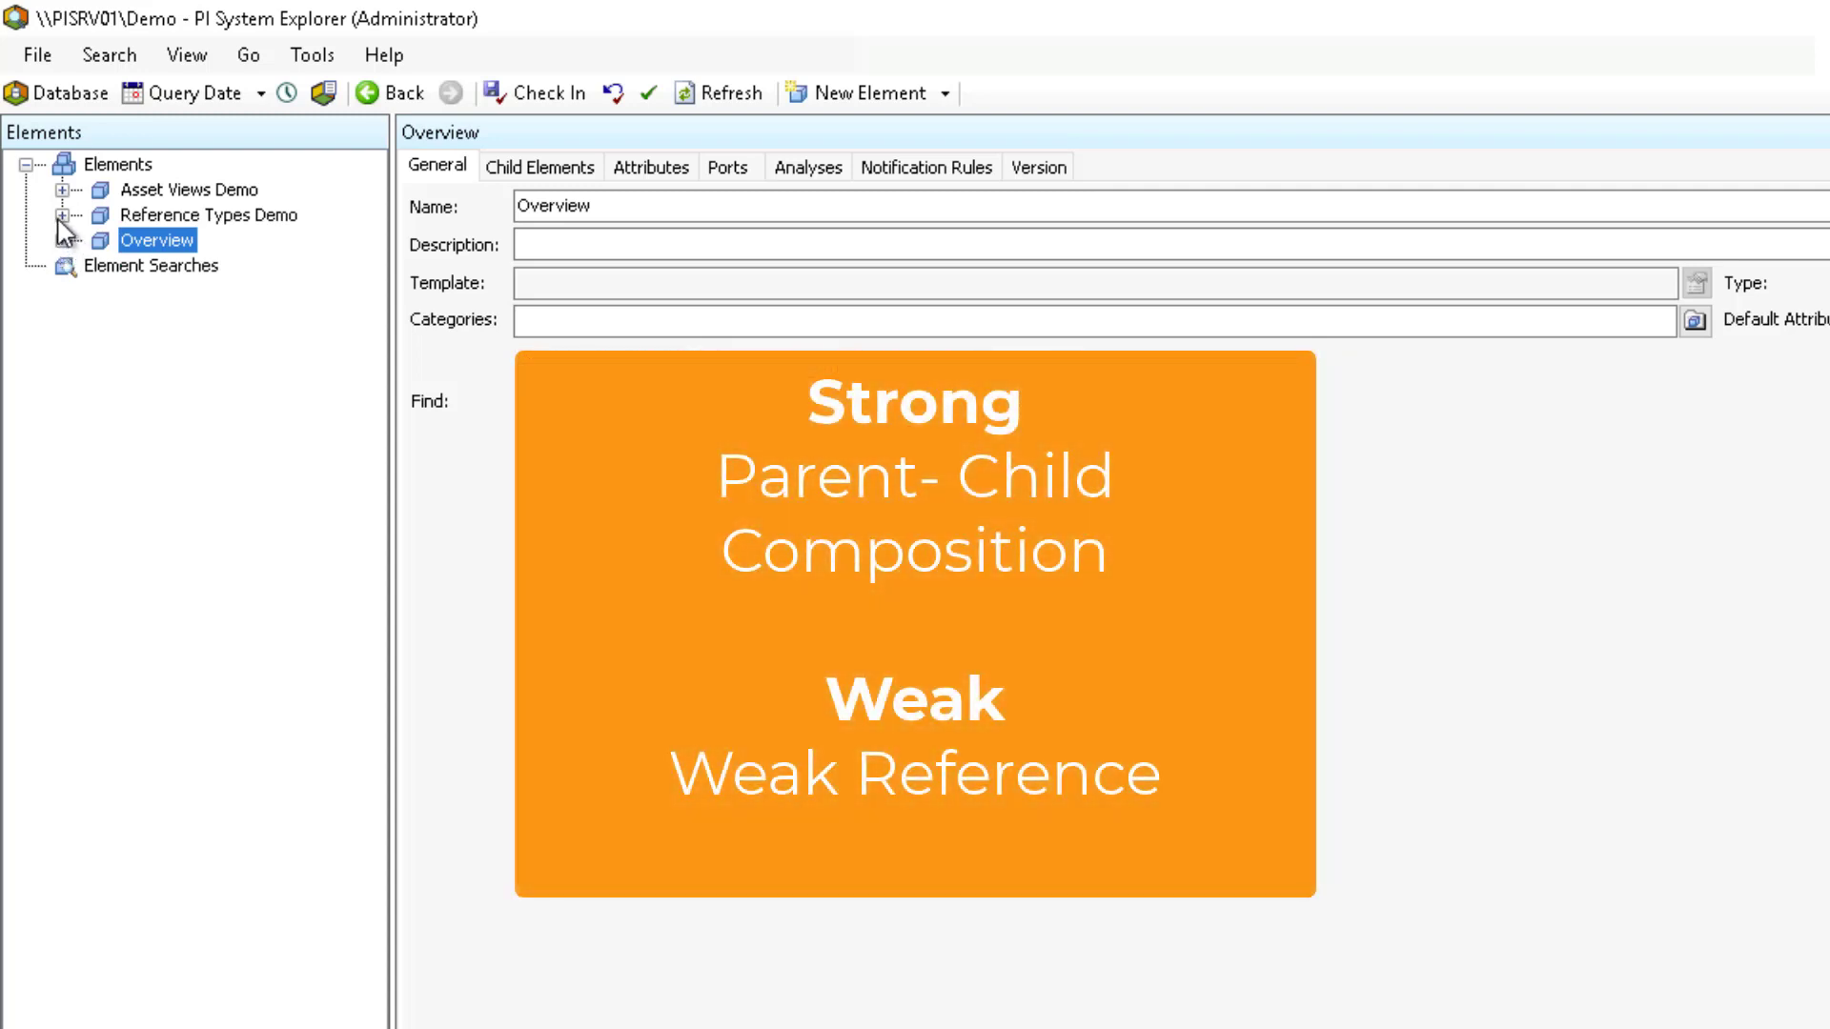
{"action": "key", "text": "Up"}
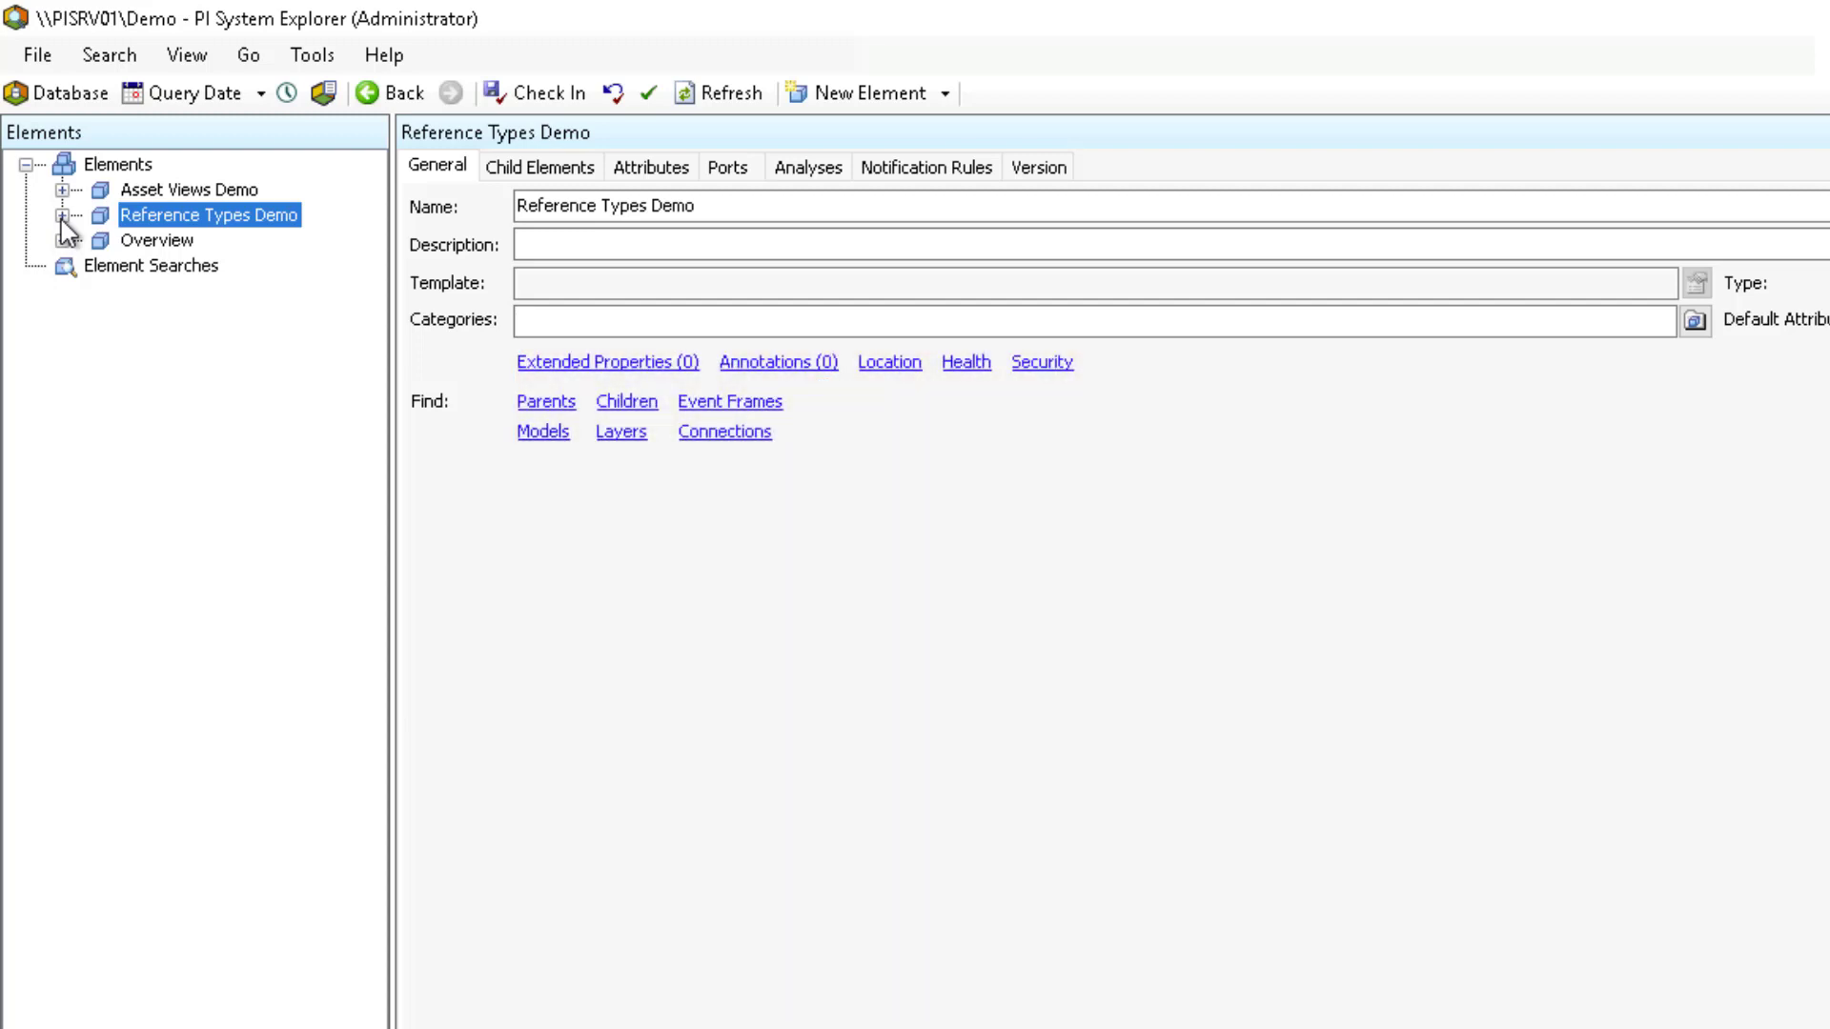
Expand Reference Types Demo > Production Line B > Heat Exchangers > Heat Exchanger01, view Valve, then Heat Exchanger01
{"action": "left_click", "coordinate": [61, 215]}
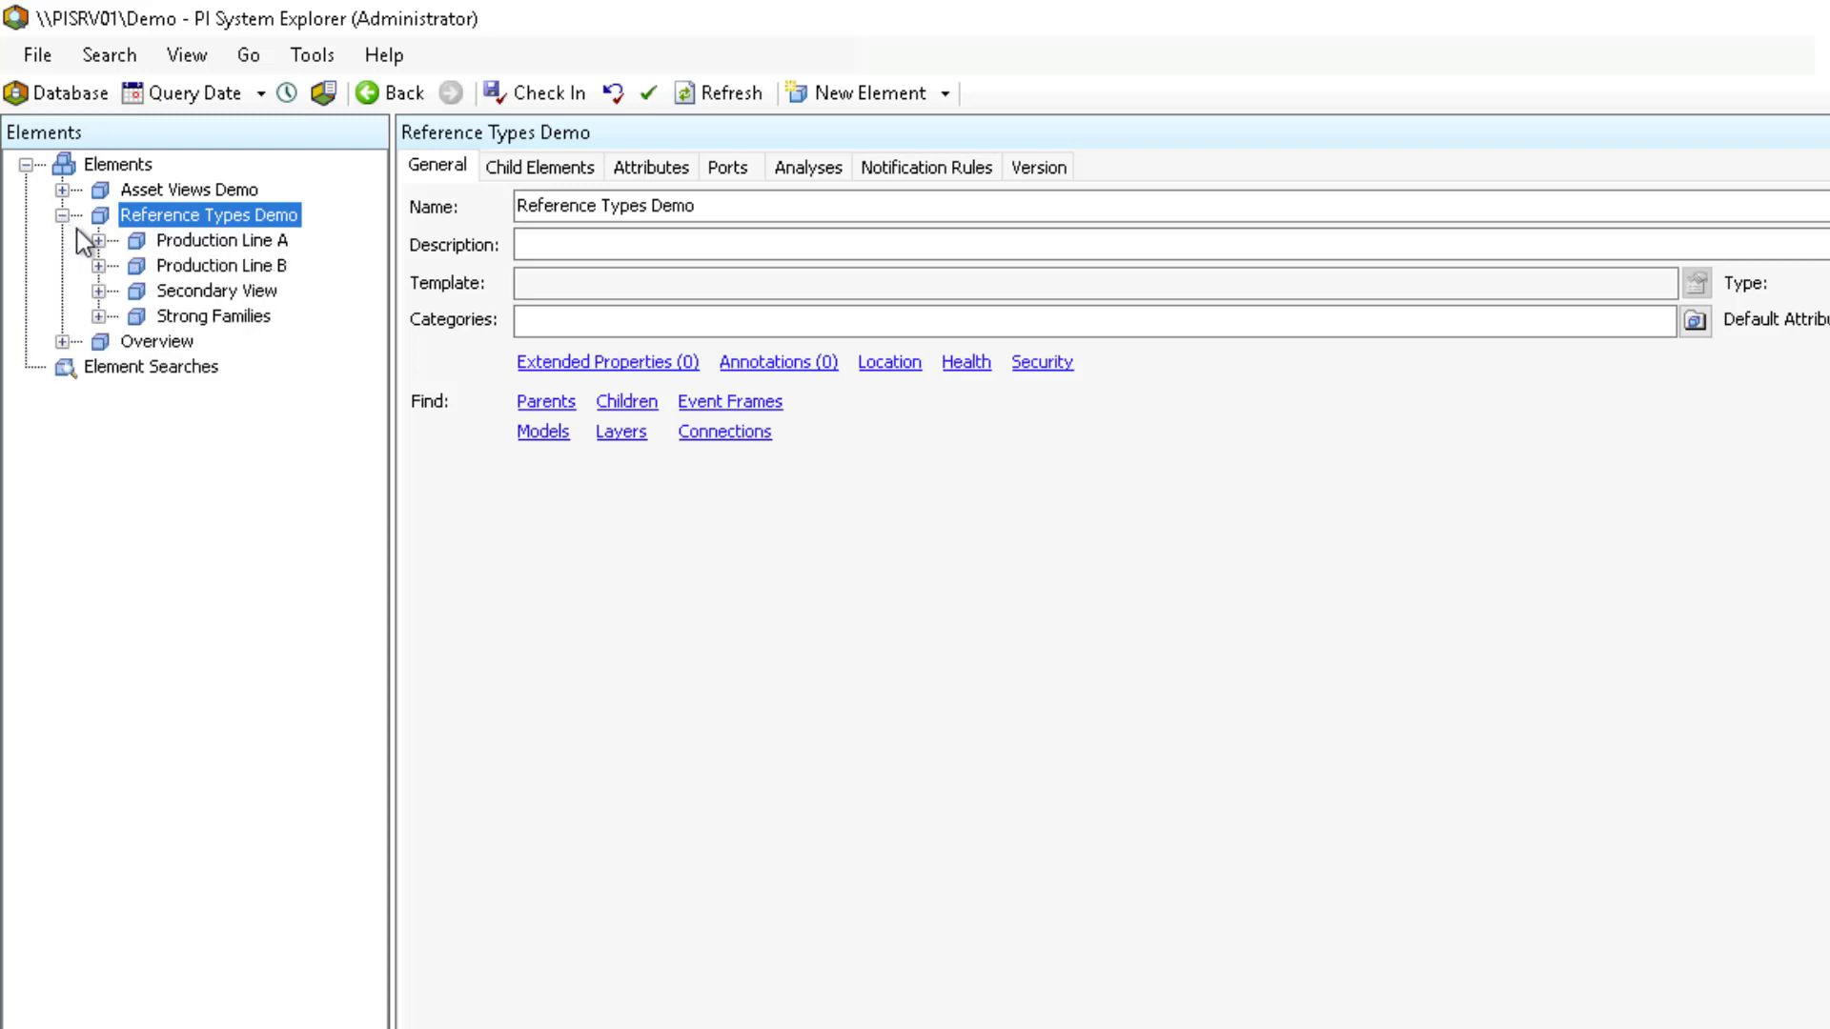
{"action": "left_click", "coordinate": [99, 266]}
{"action": "left_click", "coordinate": [135, 291]}
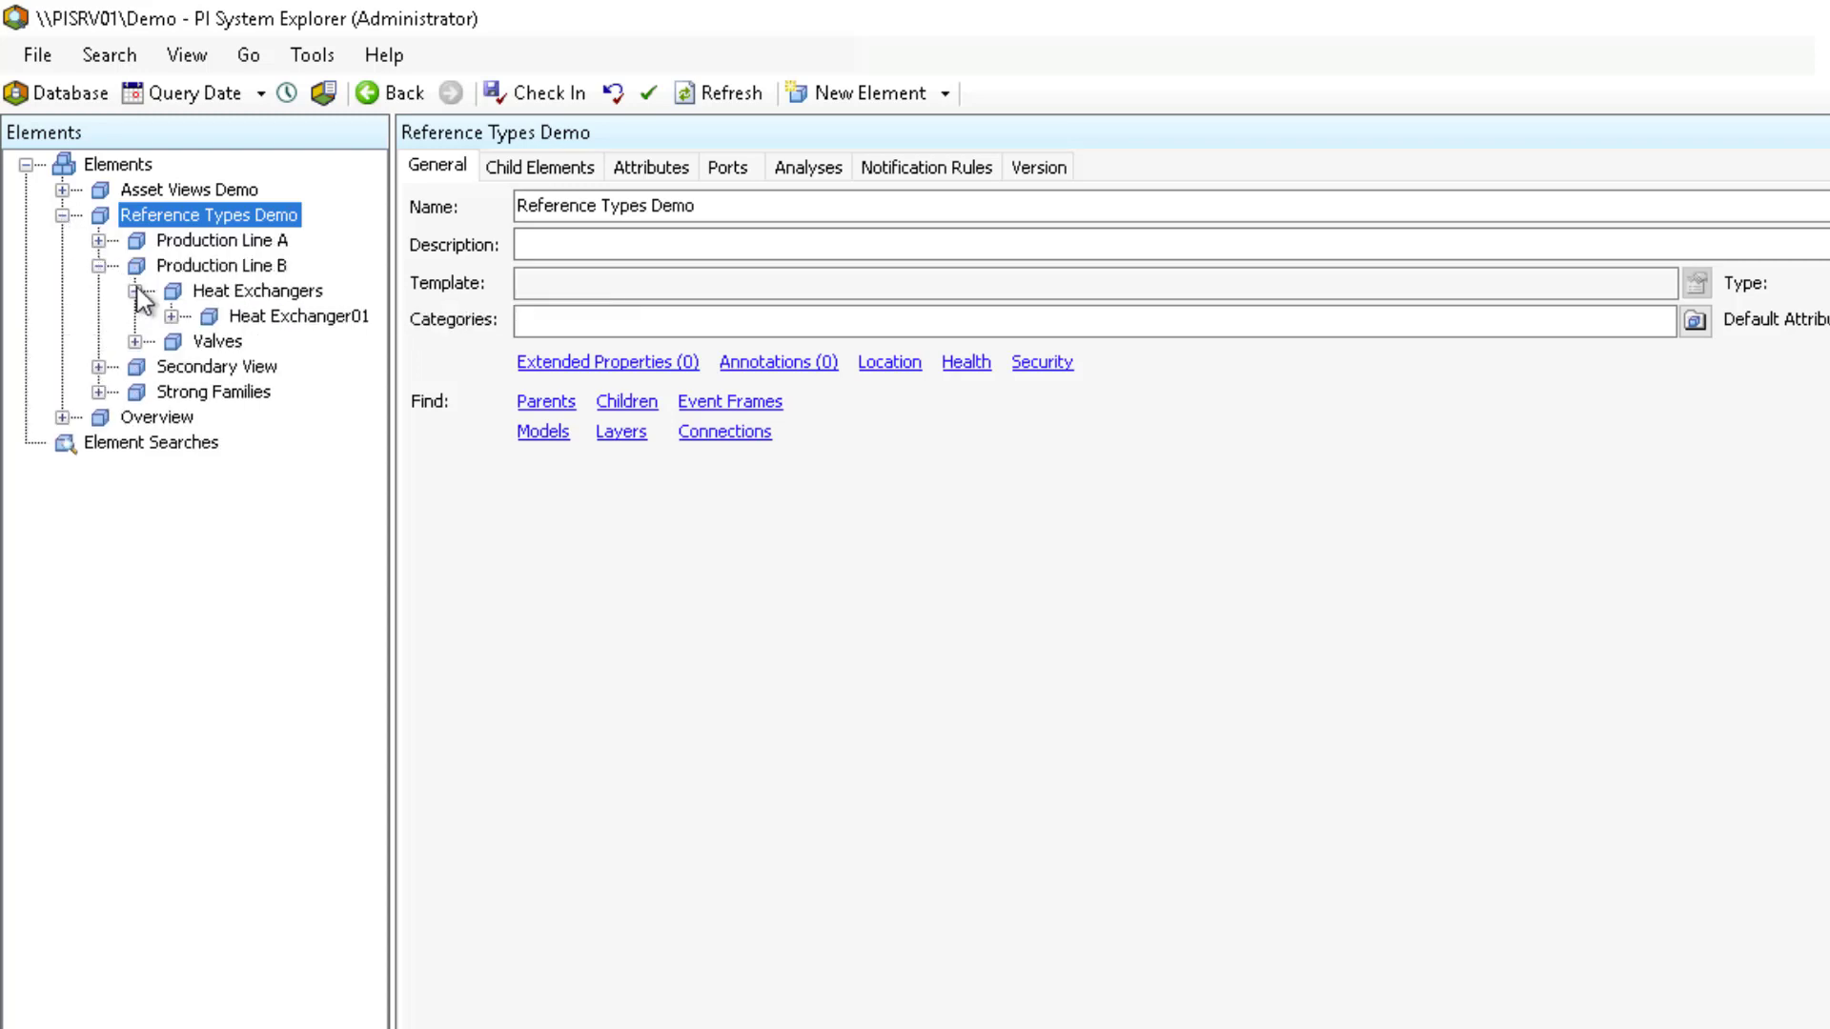
{"action": "left_click", "coordinate": [250, 321]}
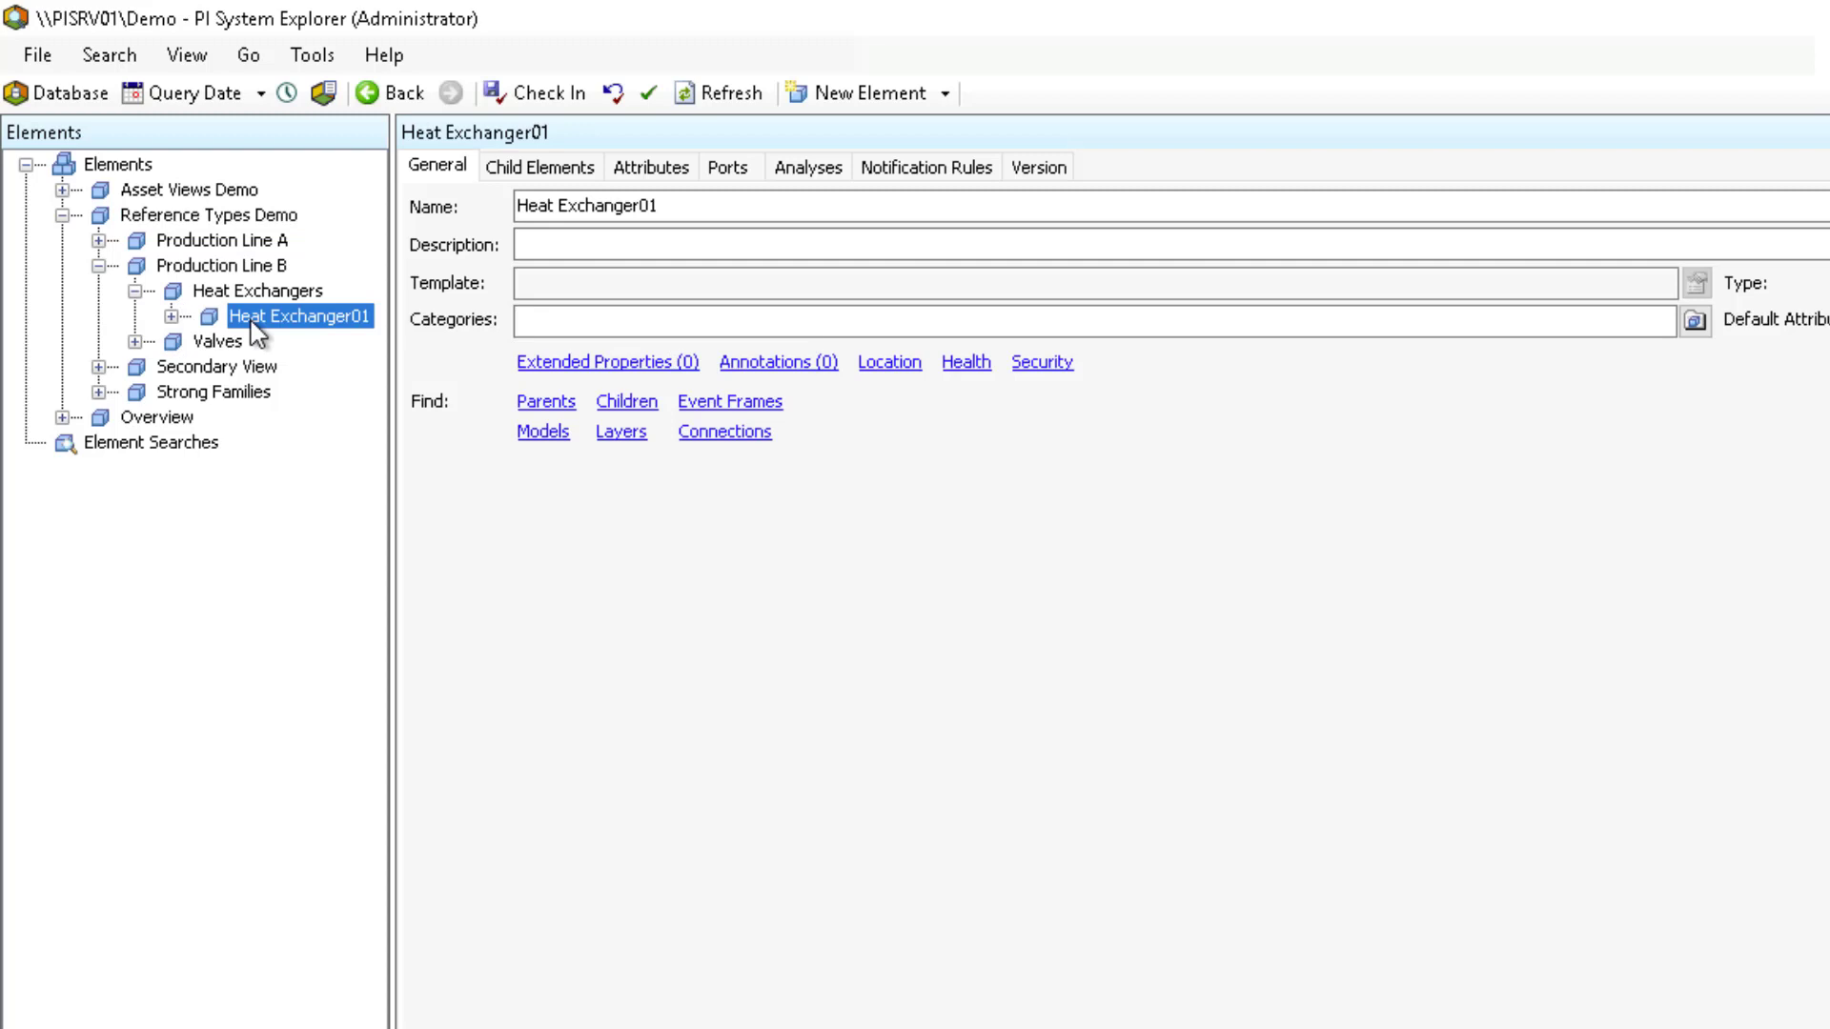
{"action": "left_click", "coordinate": [172, 318]}
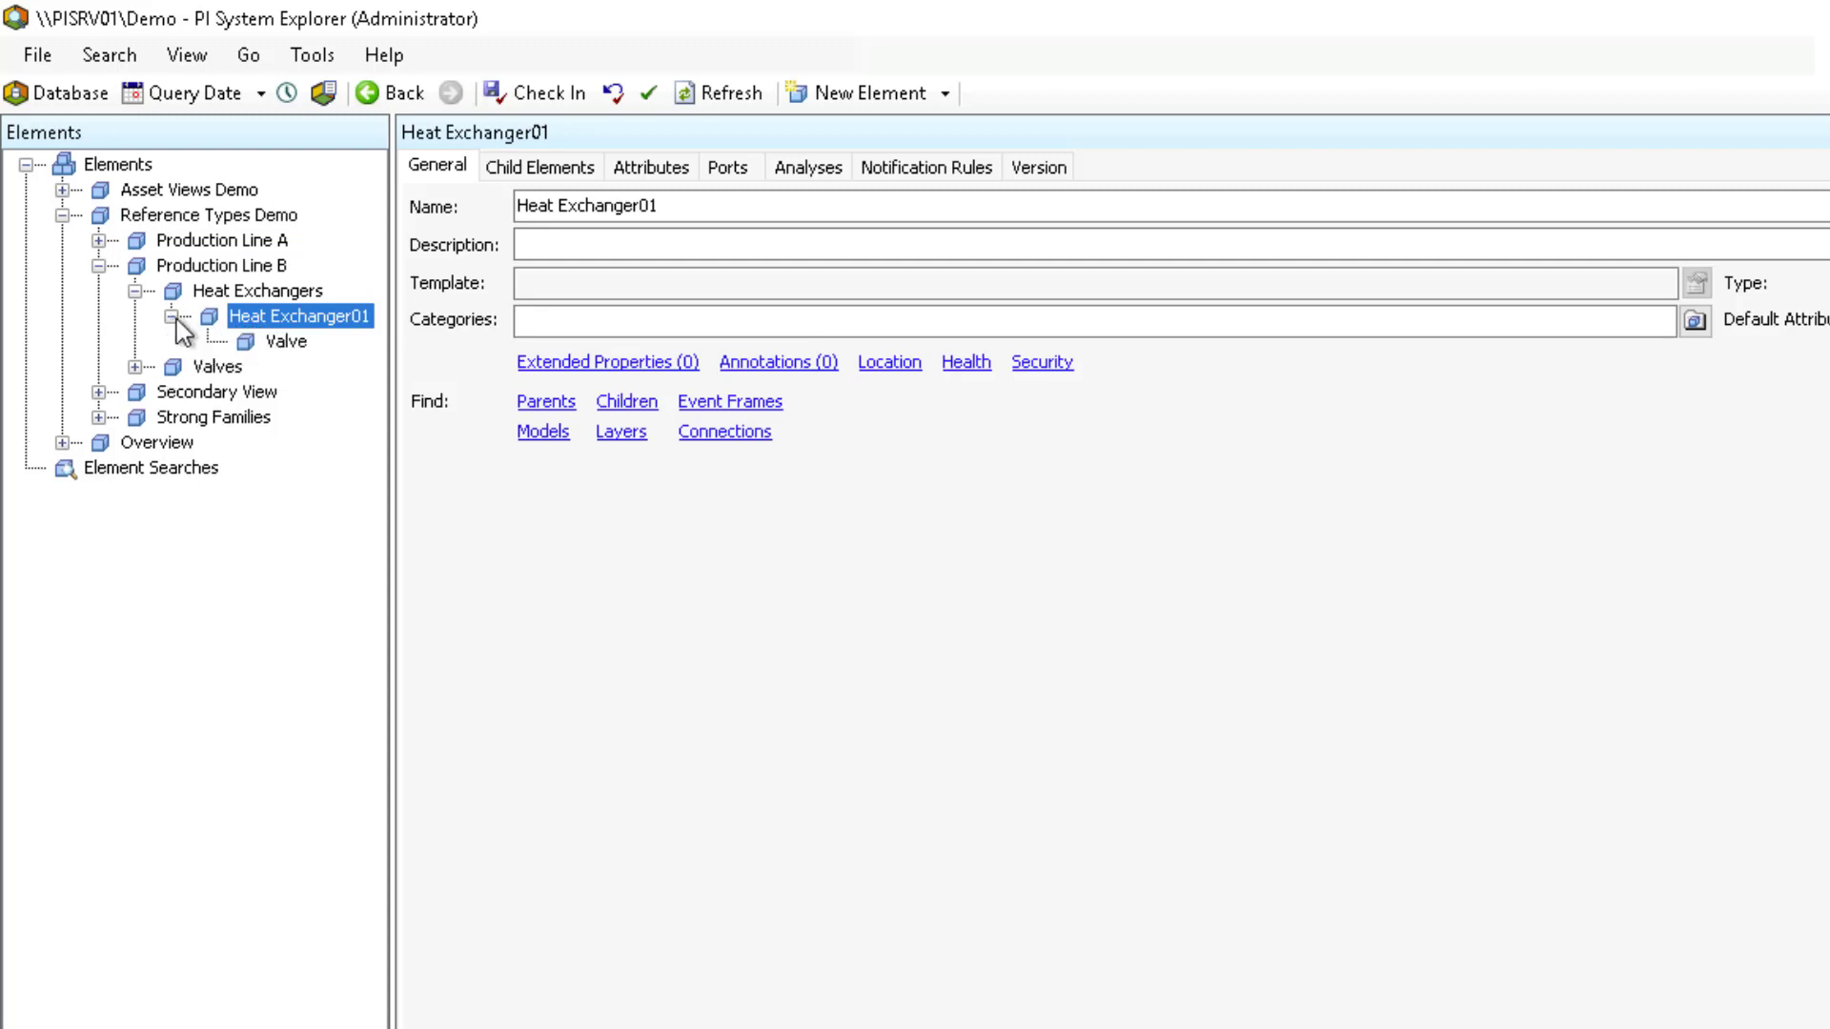
{"action": "left_click", "coordinate": [282, 349]}
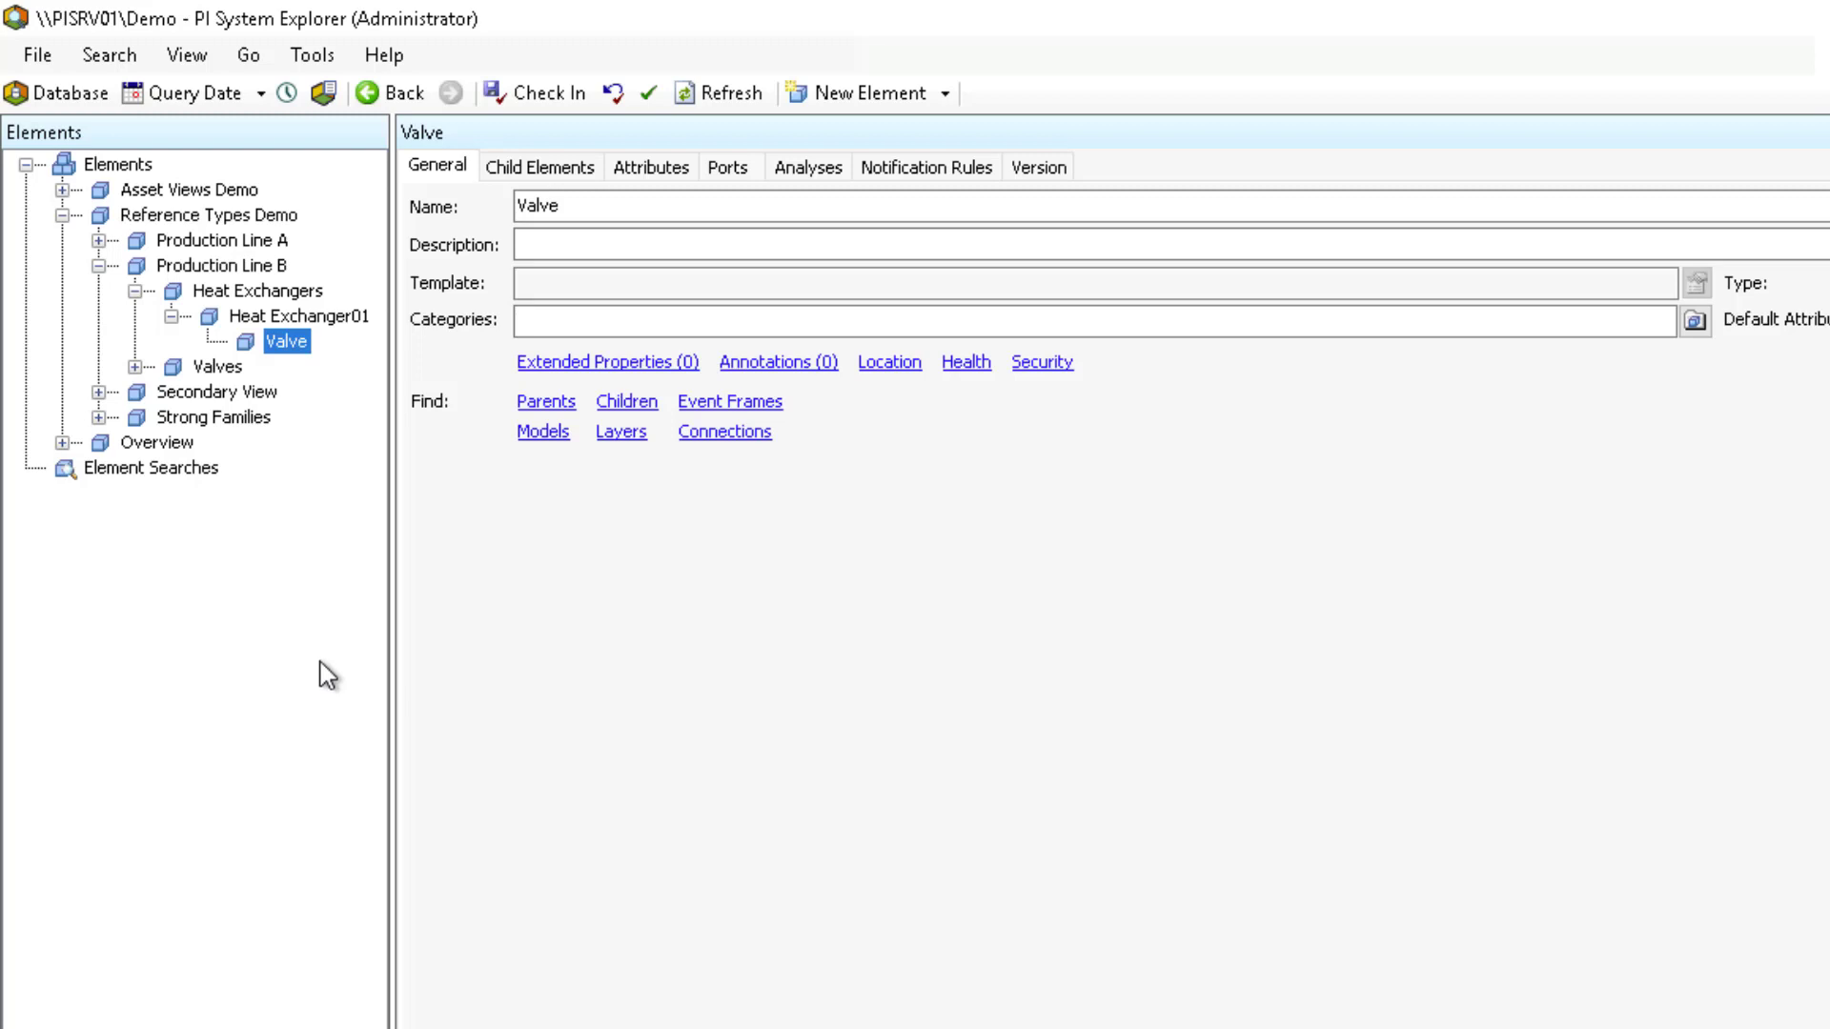
{"action": "left_click", "coordinate": [318, 321]}
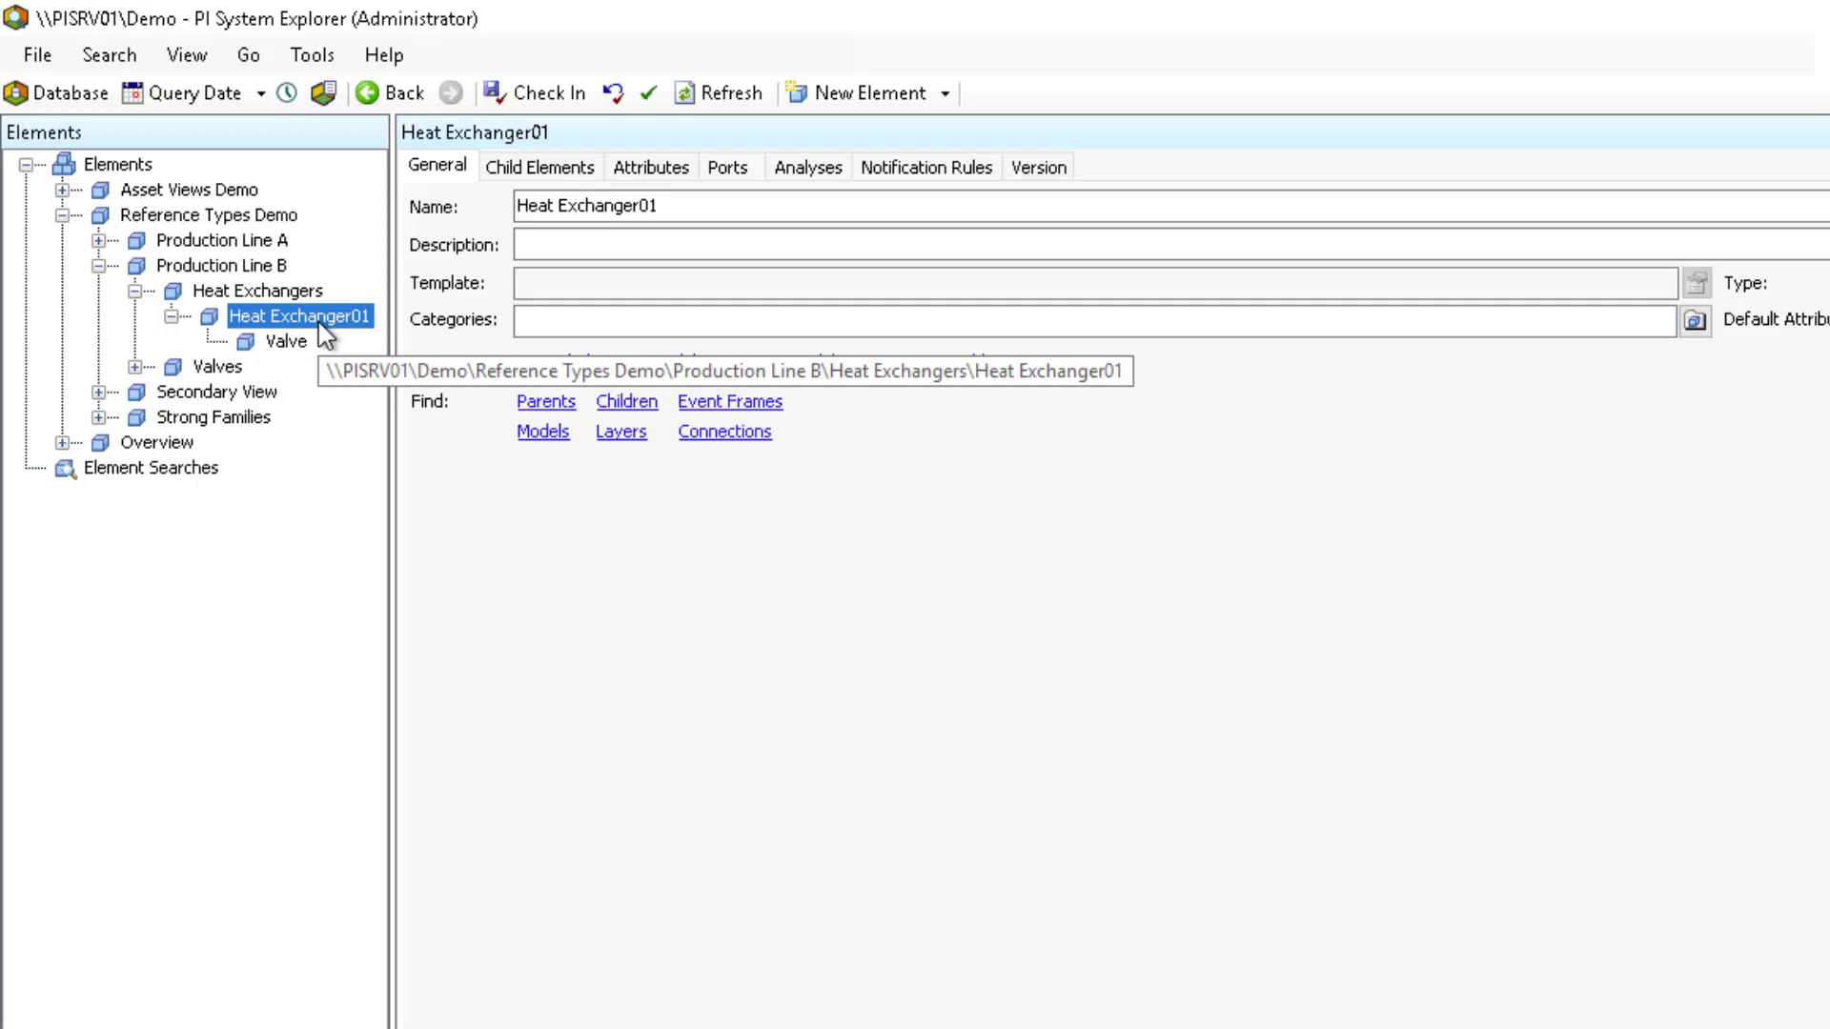
List Heat Exchanger01's child elements grouped by reference type, then expand Valves and view its children
{"action": "left_click", "coordinate": [531, 170]}
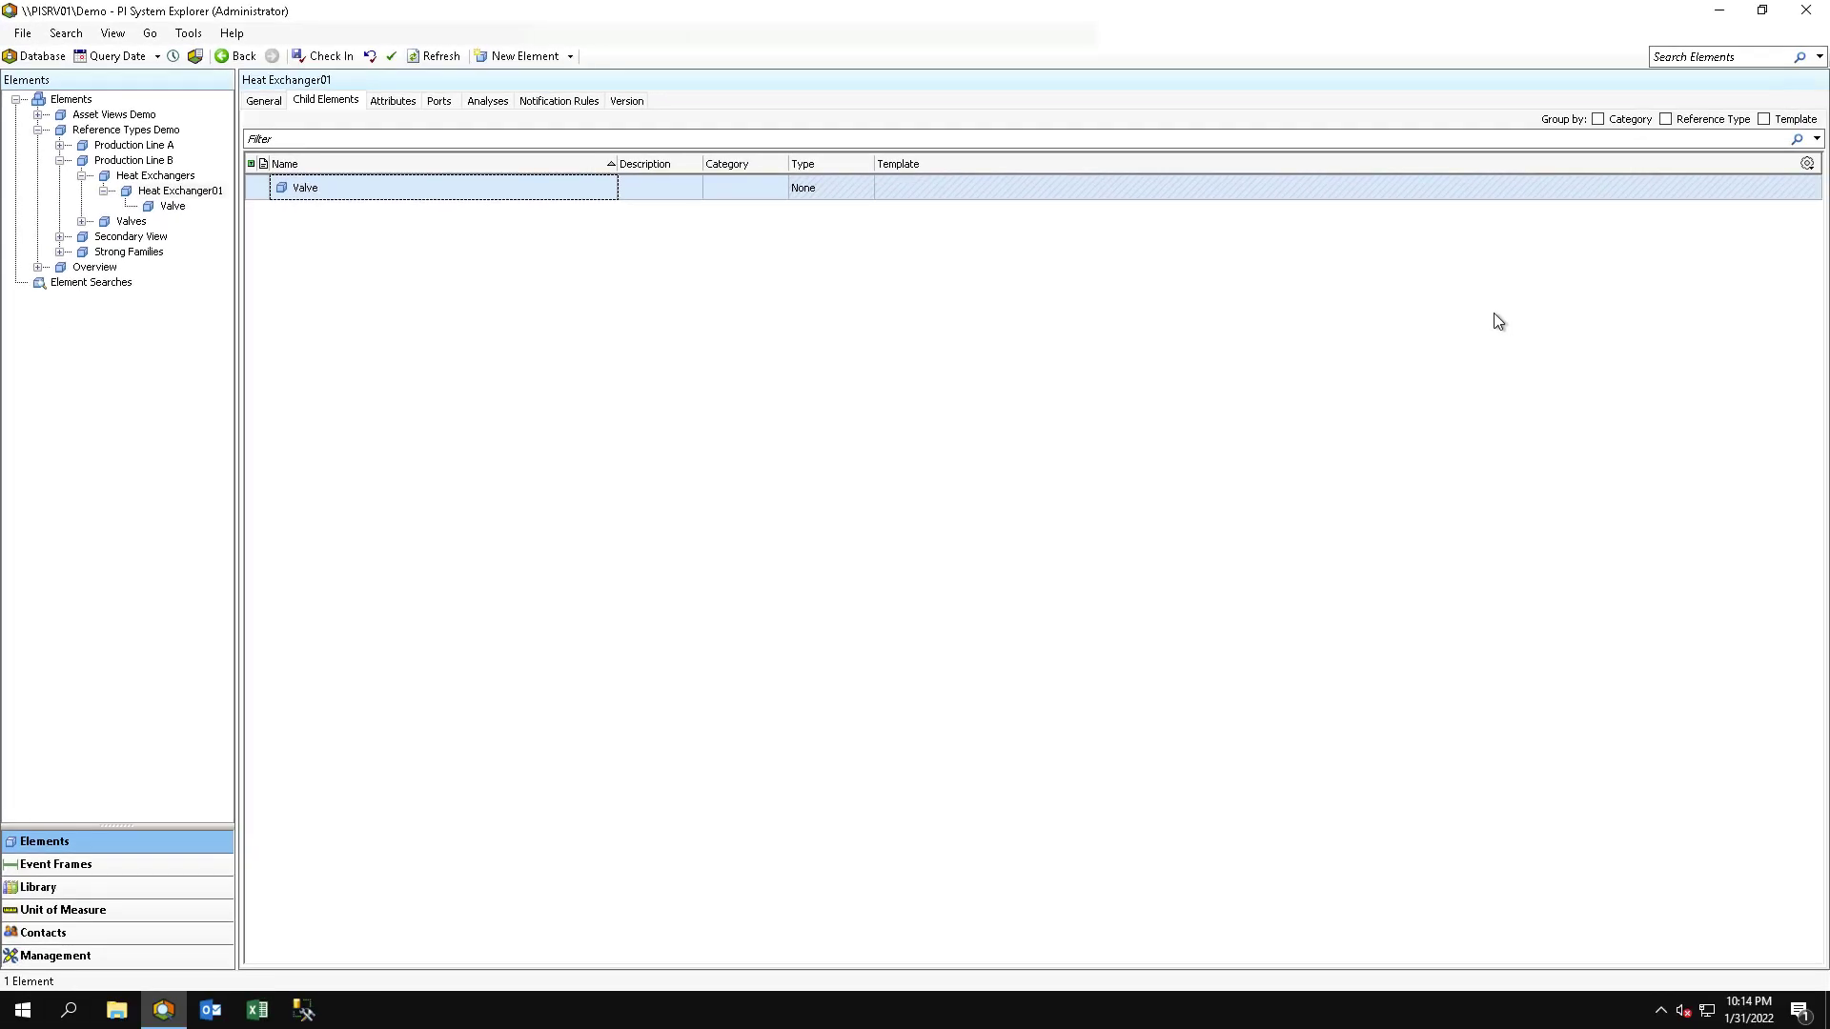
{"action": "left_click", "coordinate": [1666, 120]}
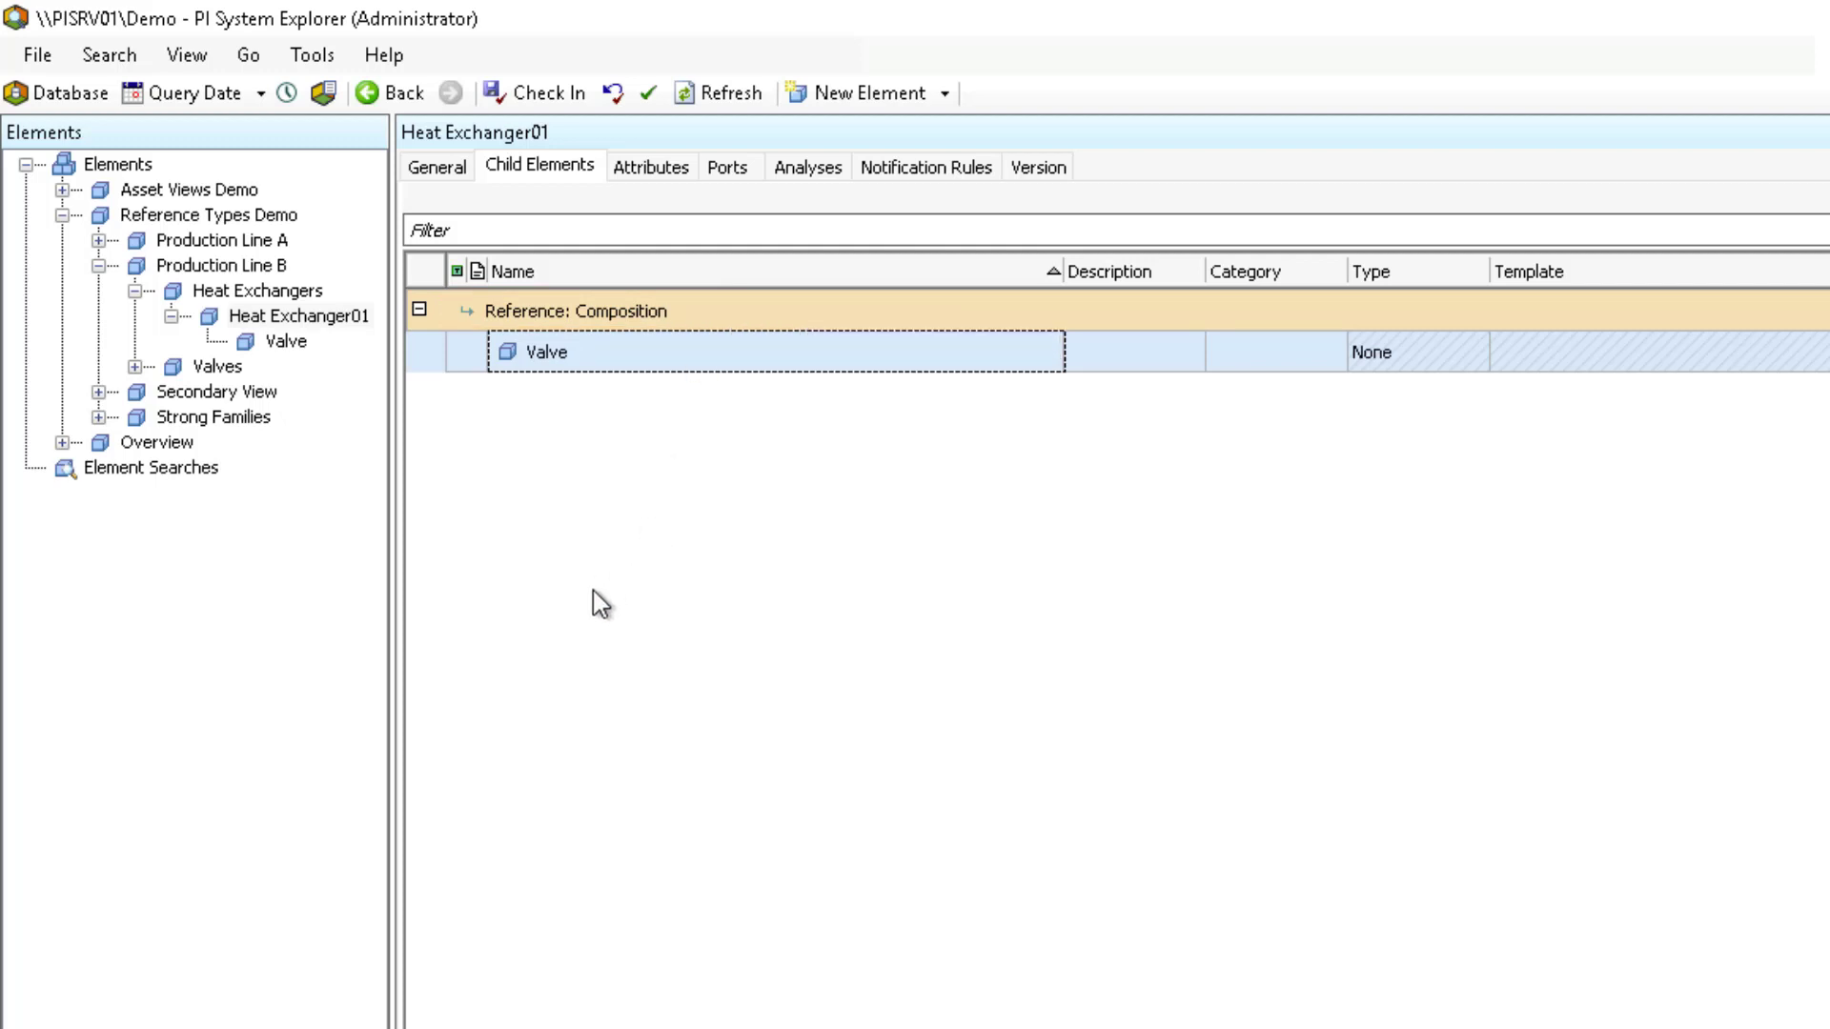
{"action": "left_click", "coordinate": [135, 367]}
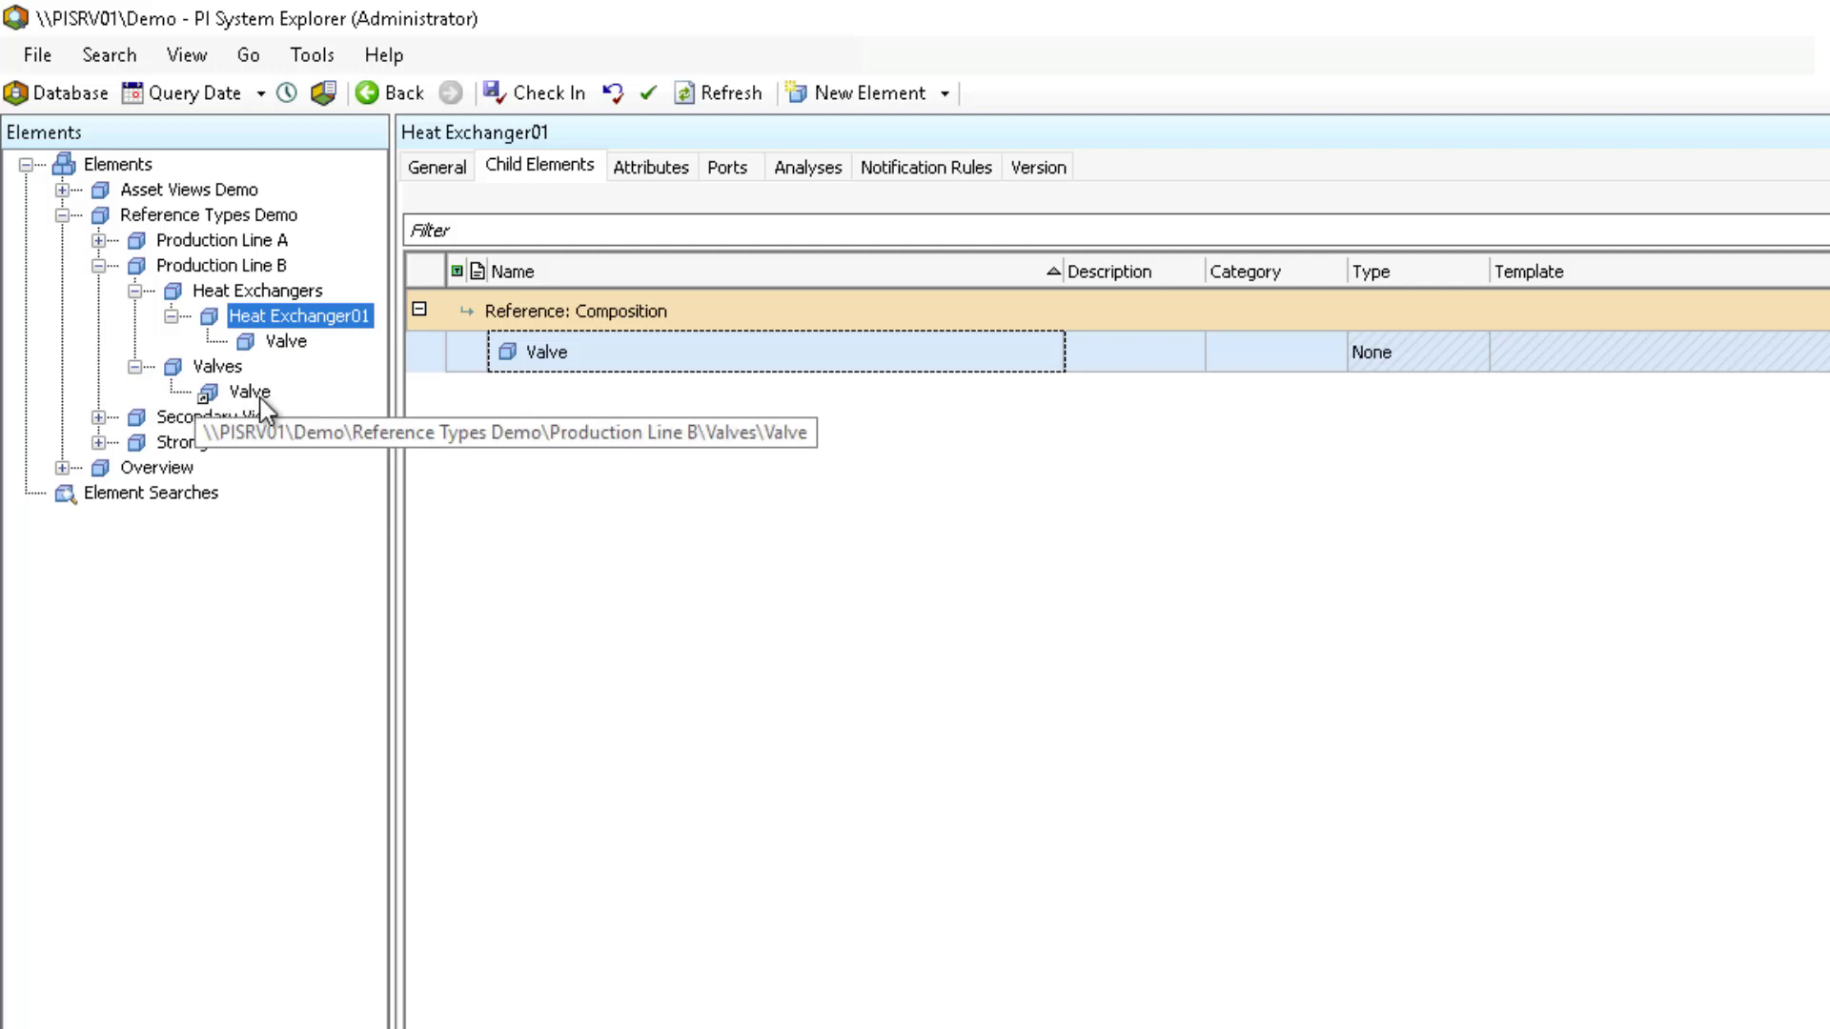
{"action": "left_click", "coordinate": [227, 375]}
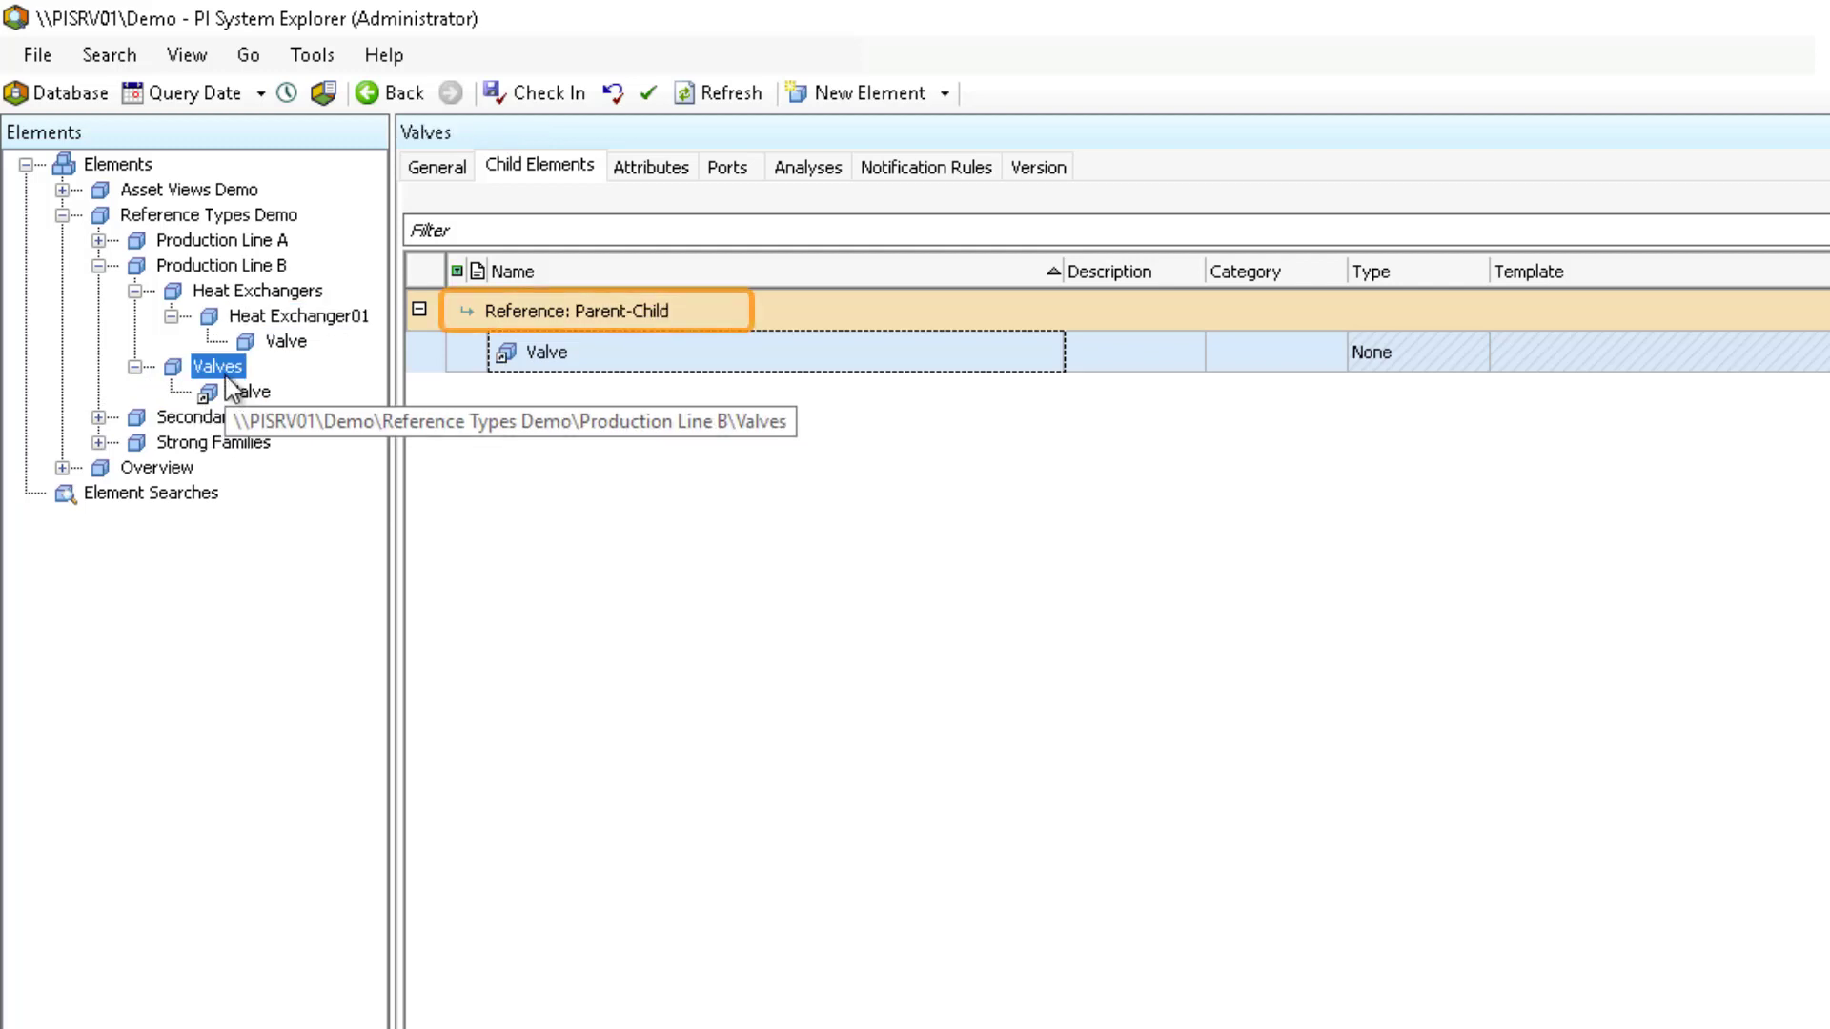
Expand Secondary View to see its weakly referenced children, then return to Heat Exchanger01's Composition children
{"action": "left_click", "coordinate": [99, 419]}
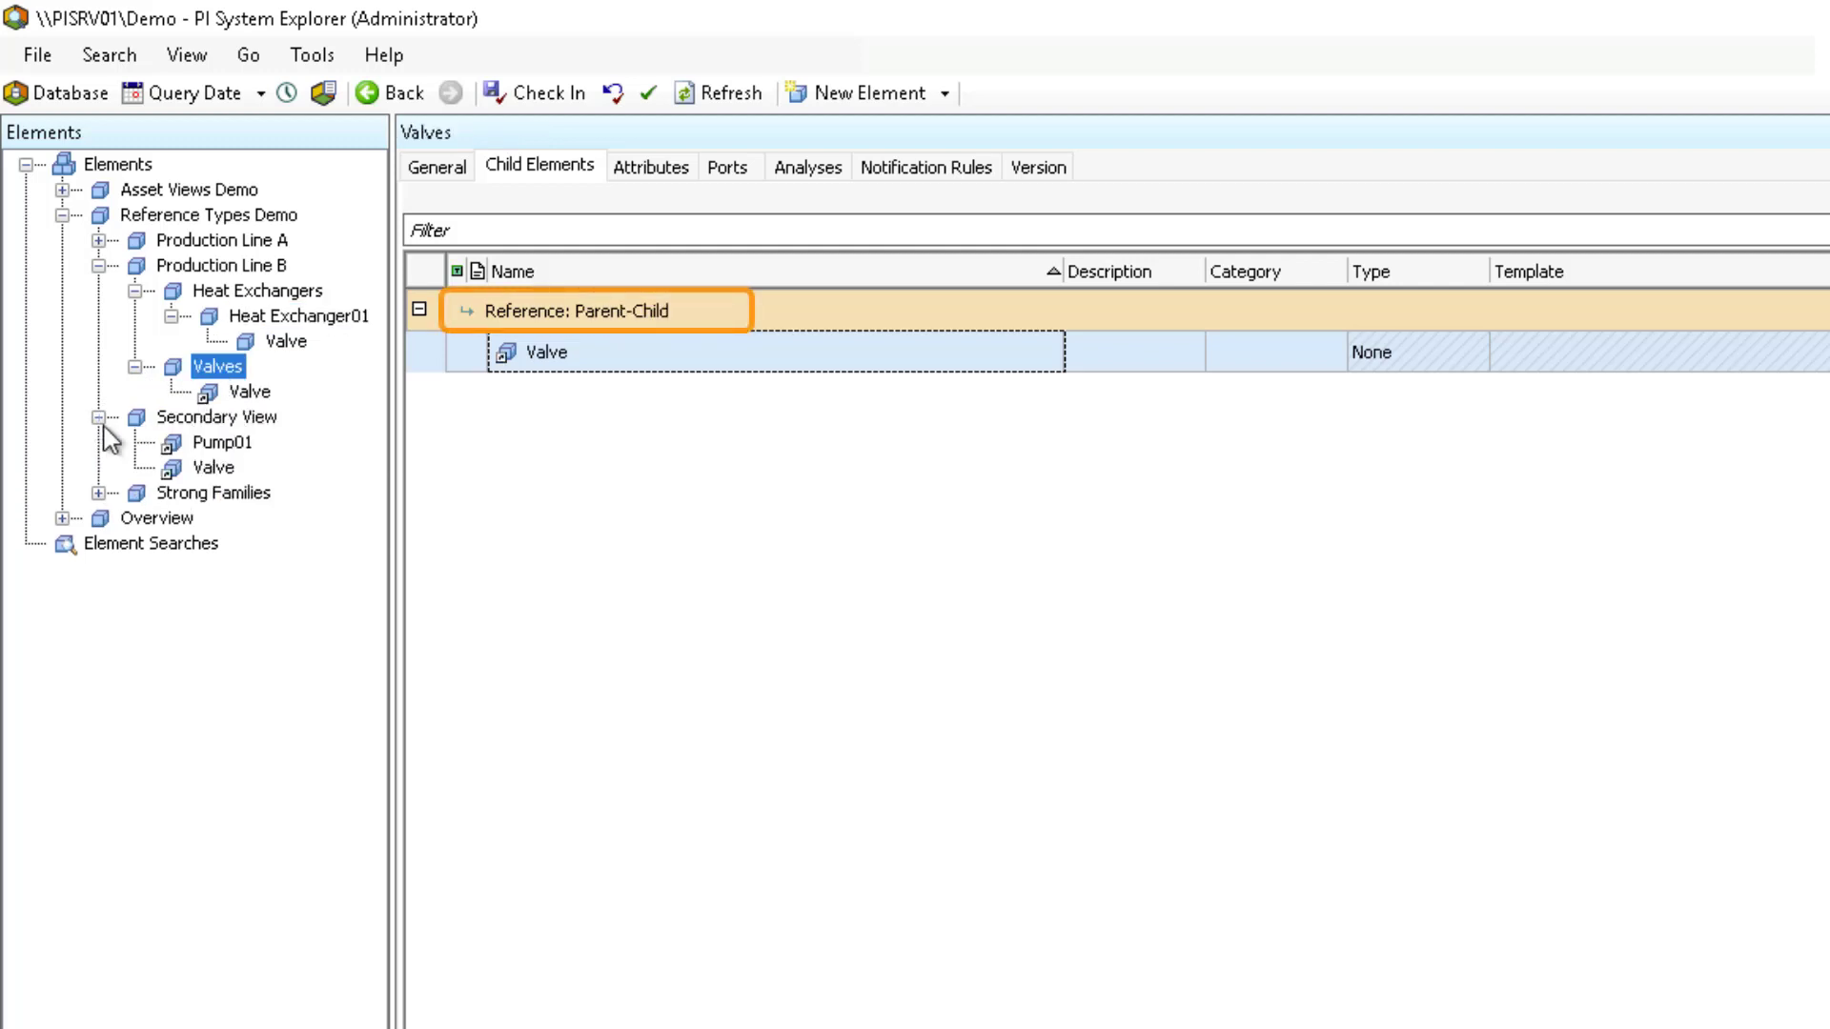
{"action": "left_click", "coordinate": [226, 419]}
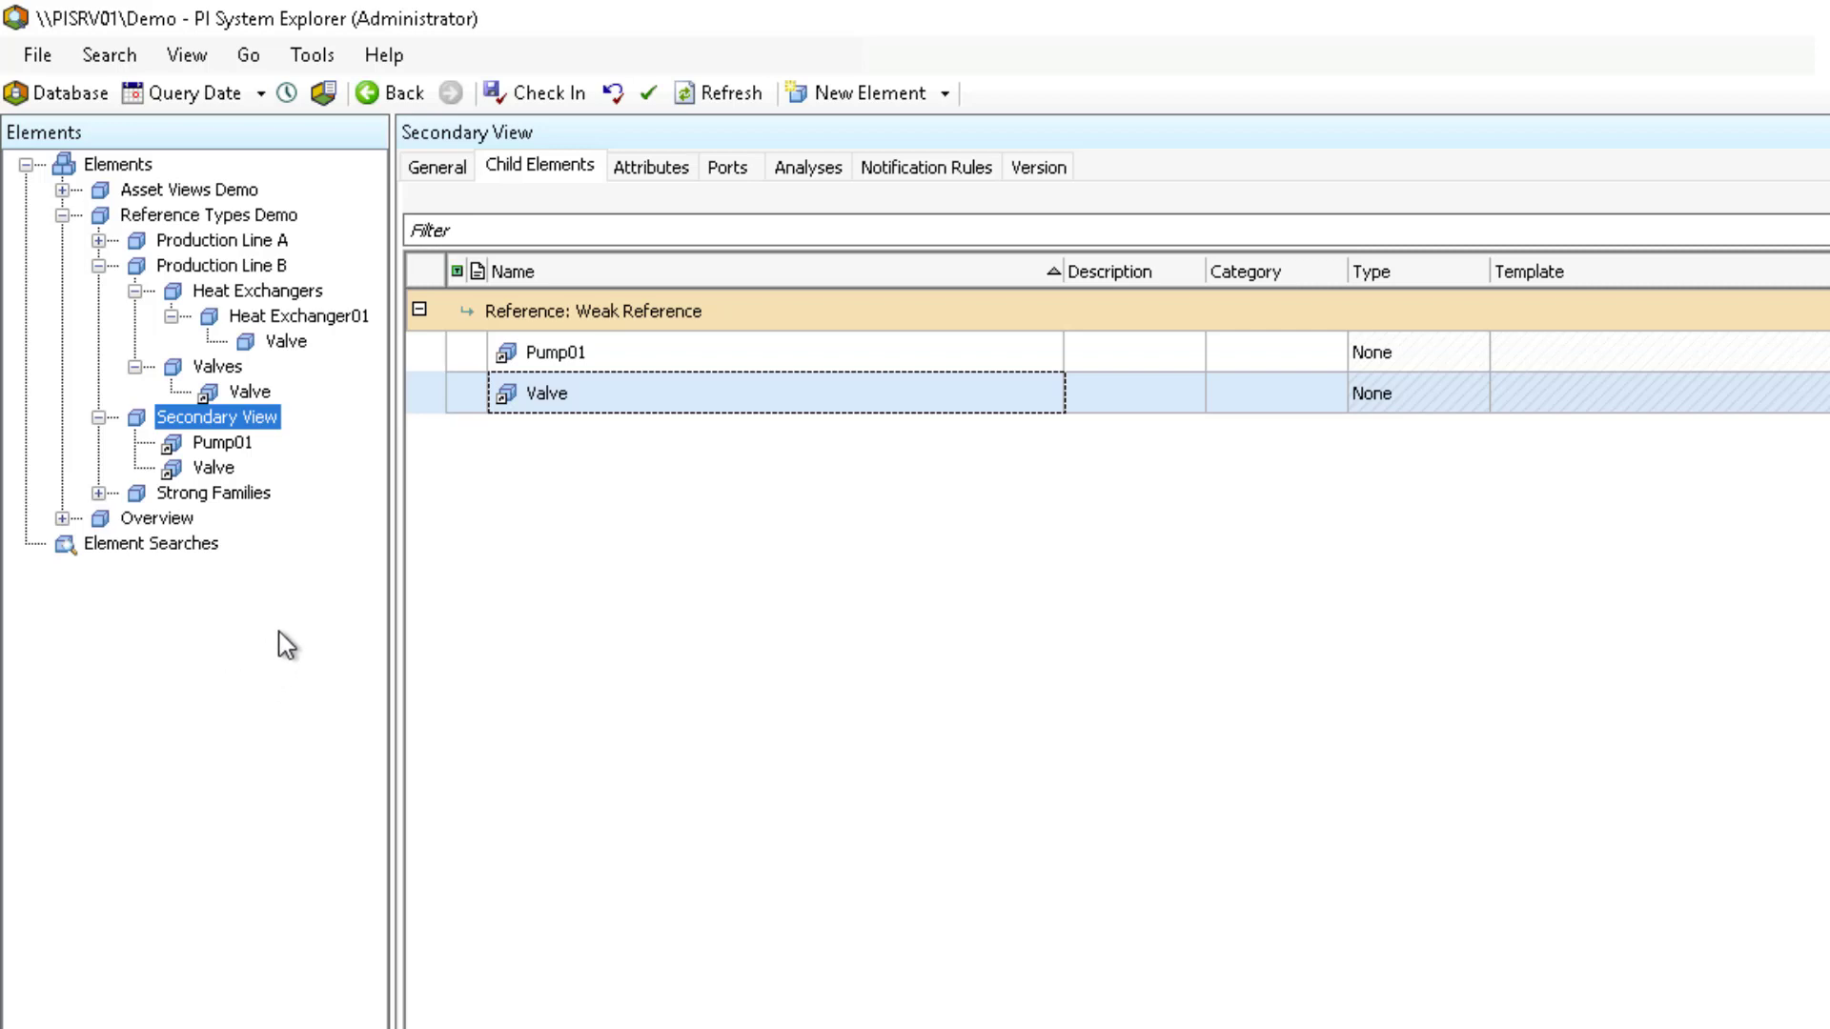
{"action": "left_click", "coordinate": [367, 320]}
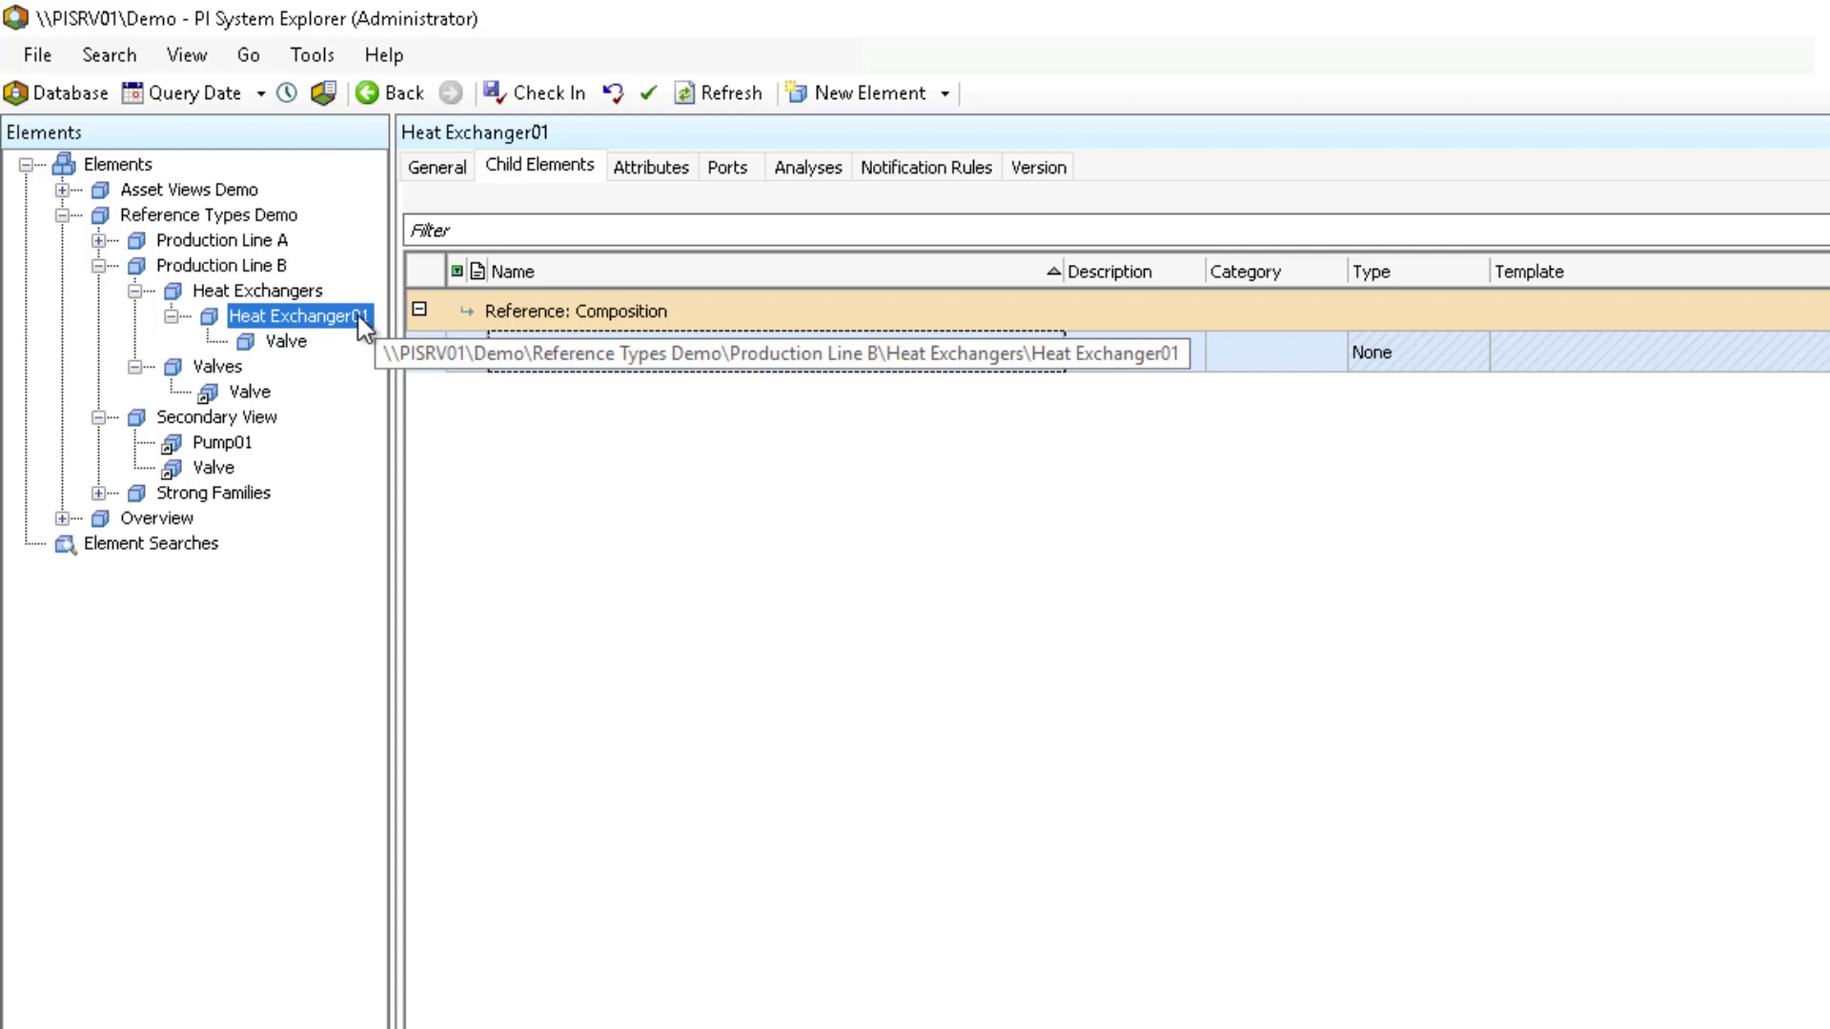
Delete Heat Exchanger01, check in the change, and refresh the hierarchy
{"action": "right_click", "coordinate": [362, 322]}
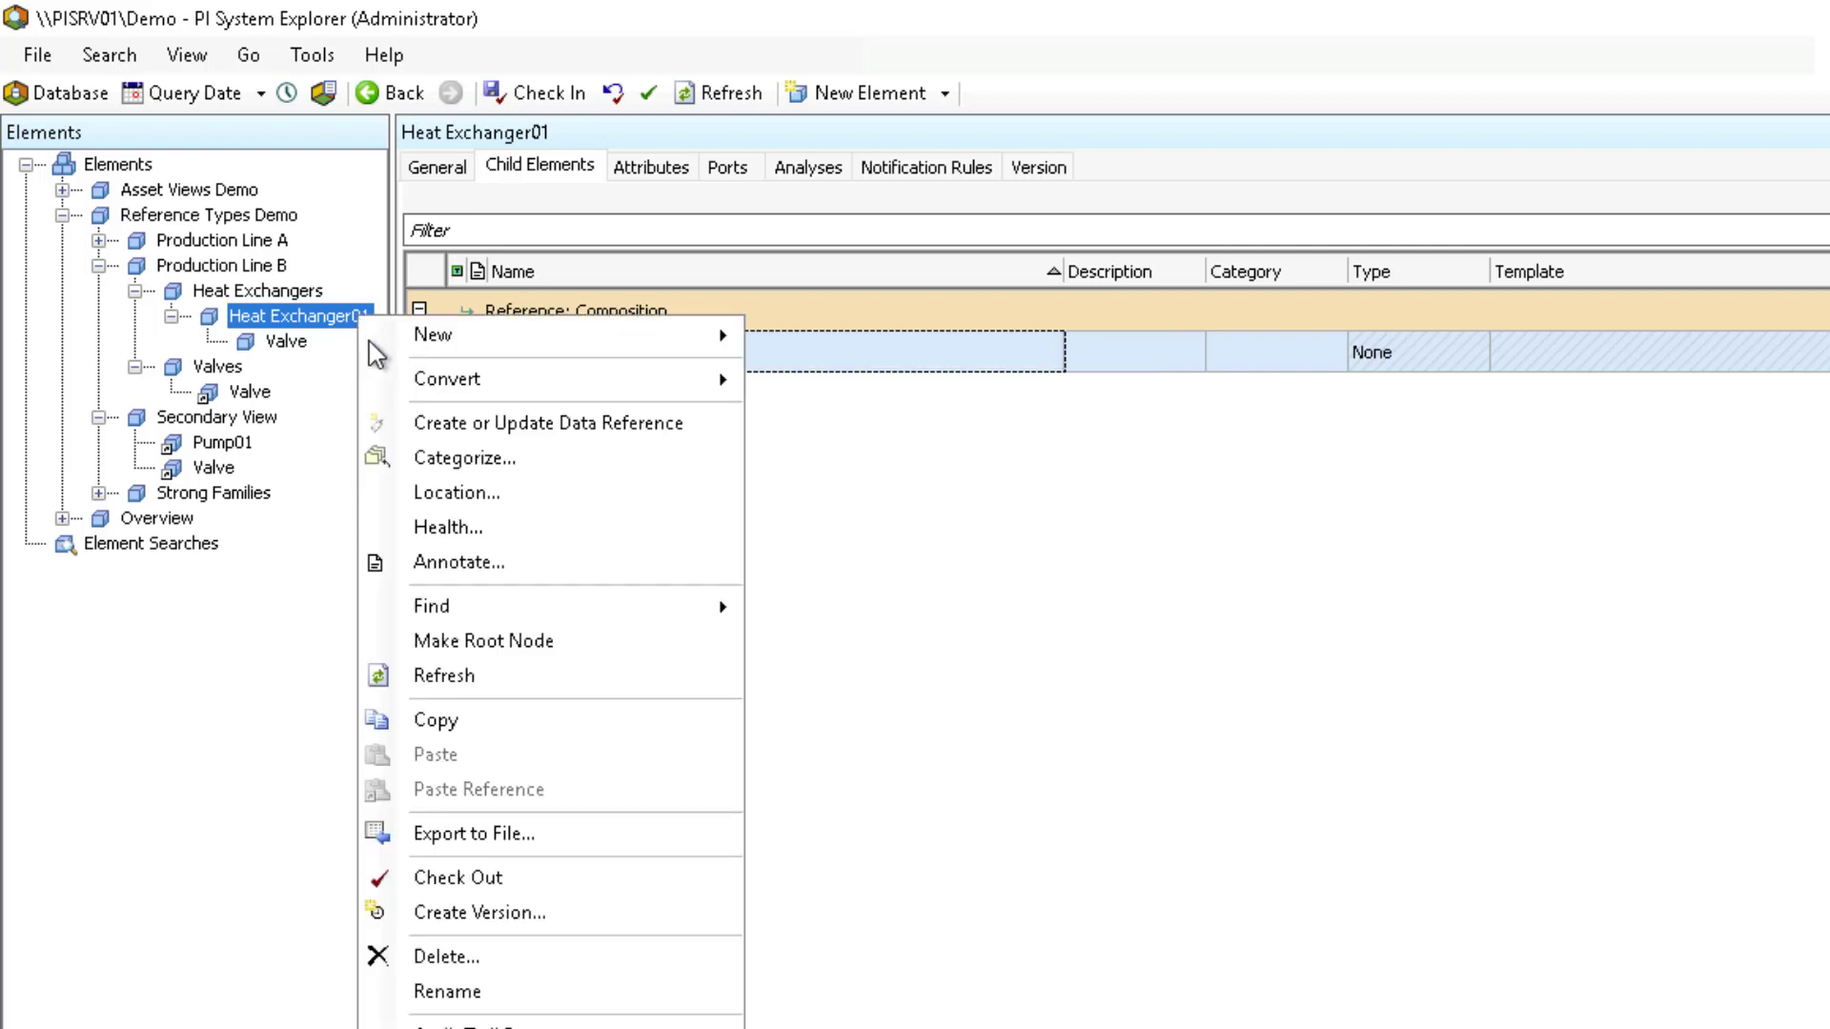
{"action": "left_click", "coordinate": [478, 963]}
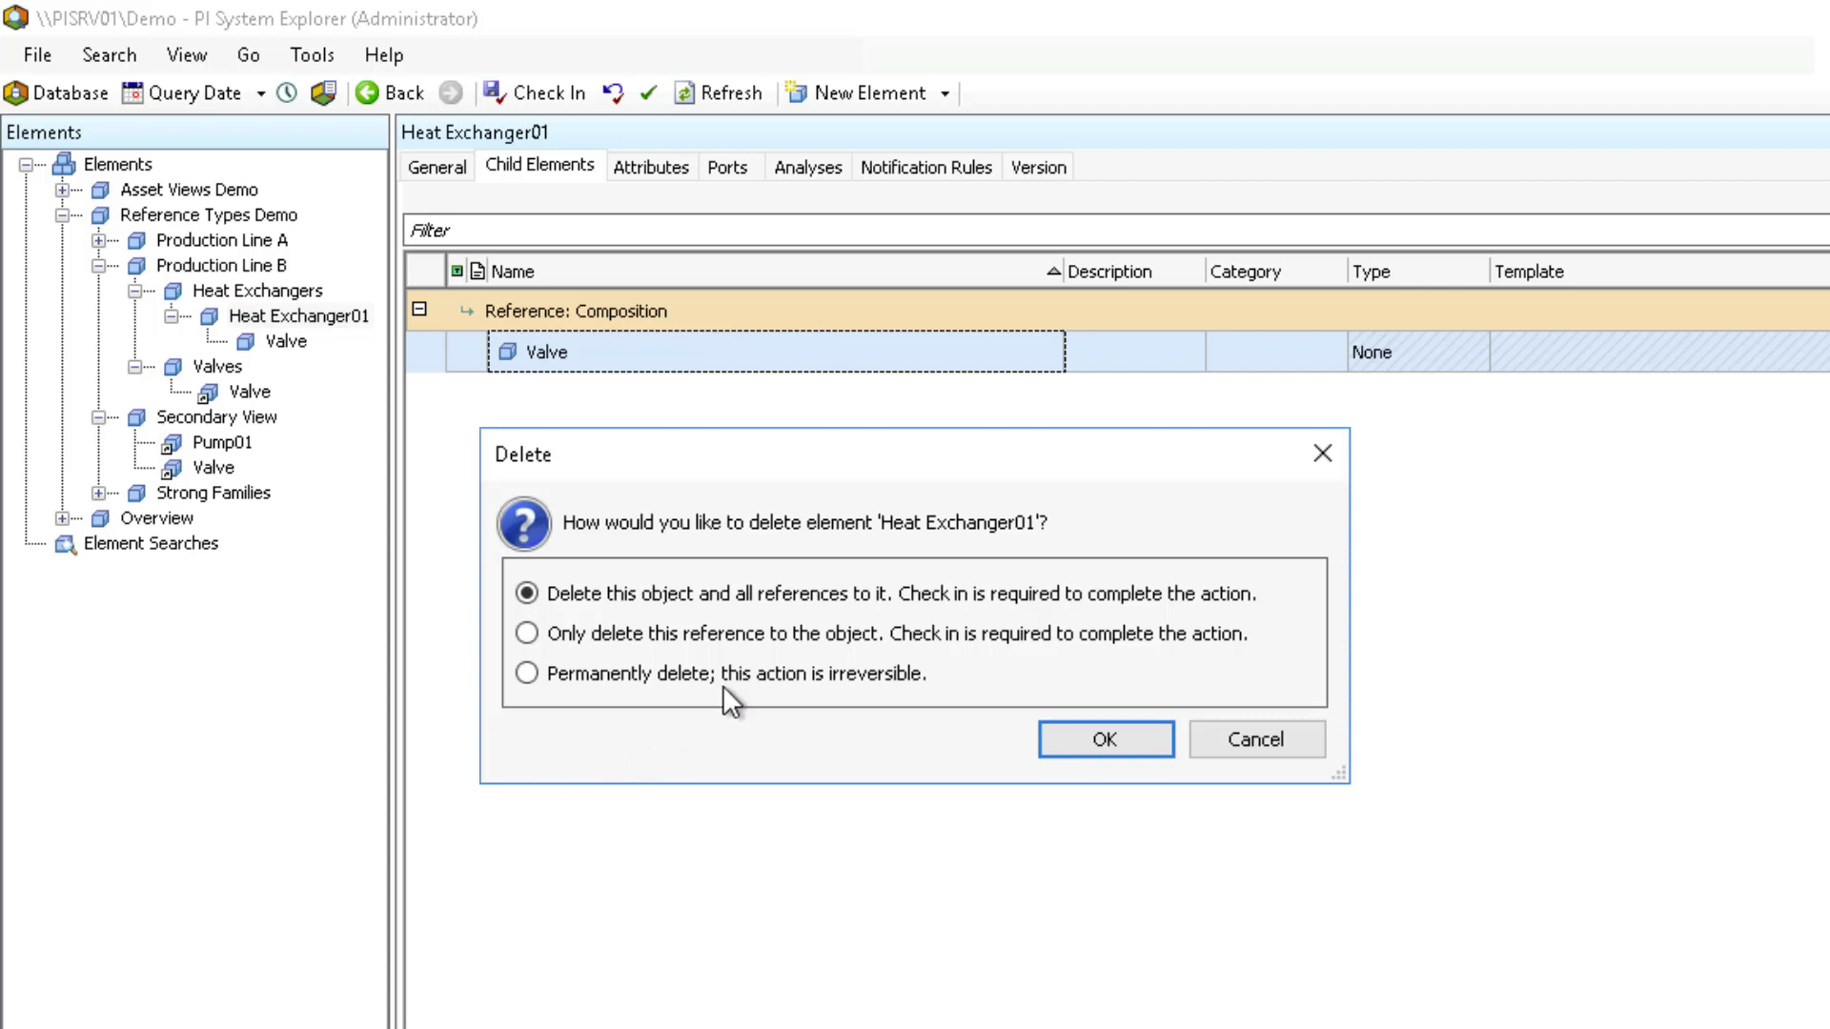
{"action": "left_click", "coordinate": [814, 615]}
{"action": "key", "text": "Return"}
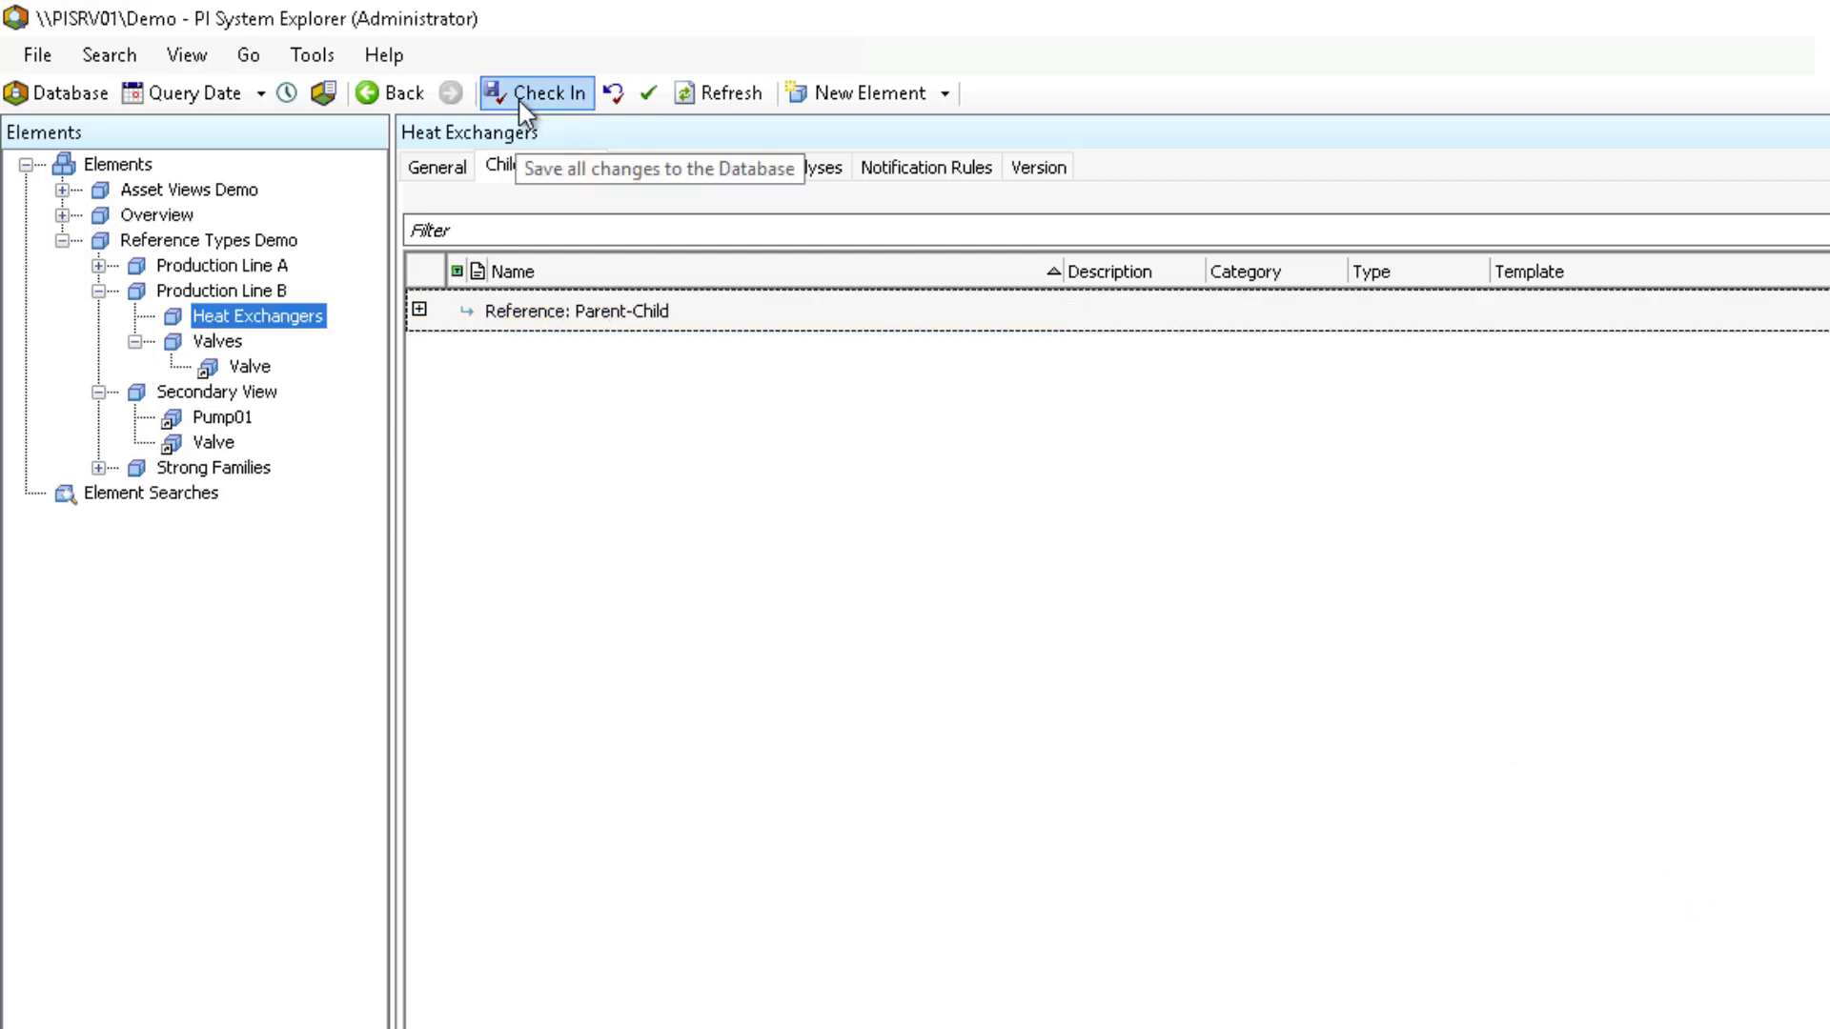
{"action": "left_click", "coordinate": [534, 93]}
{"action": "left_click", "coordinate": [721, 94]}
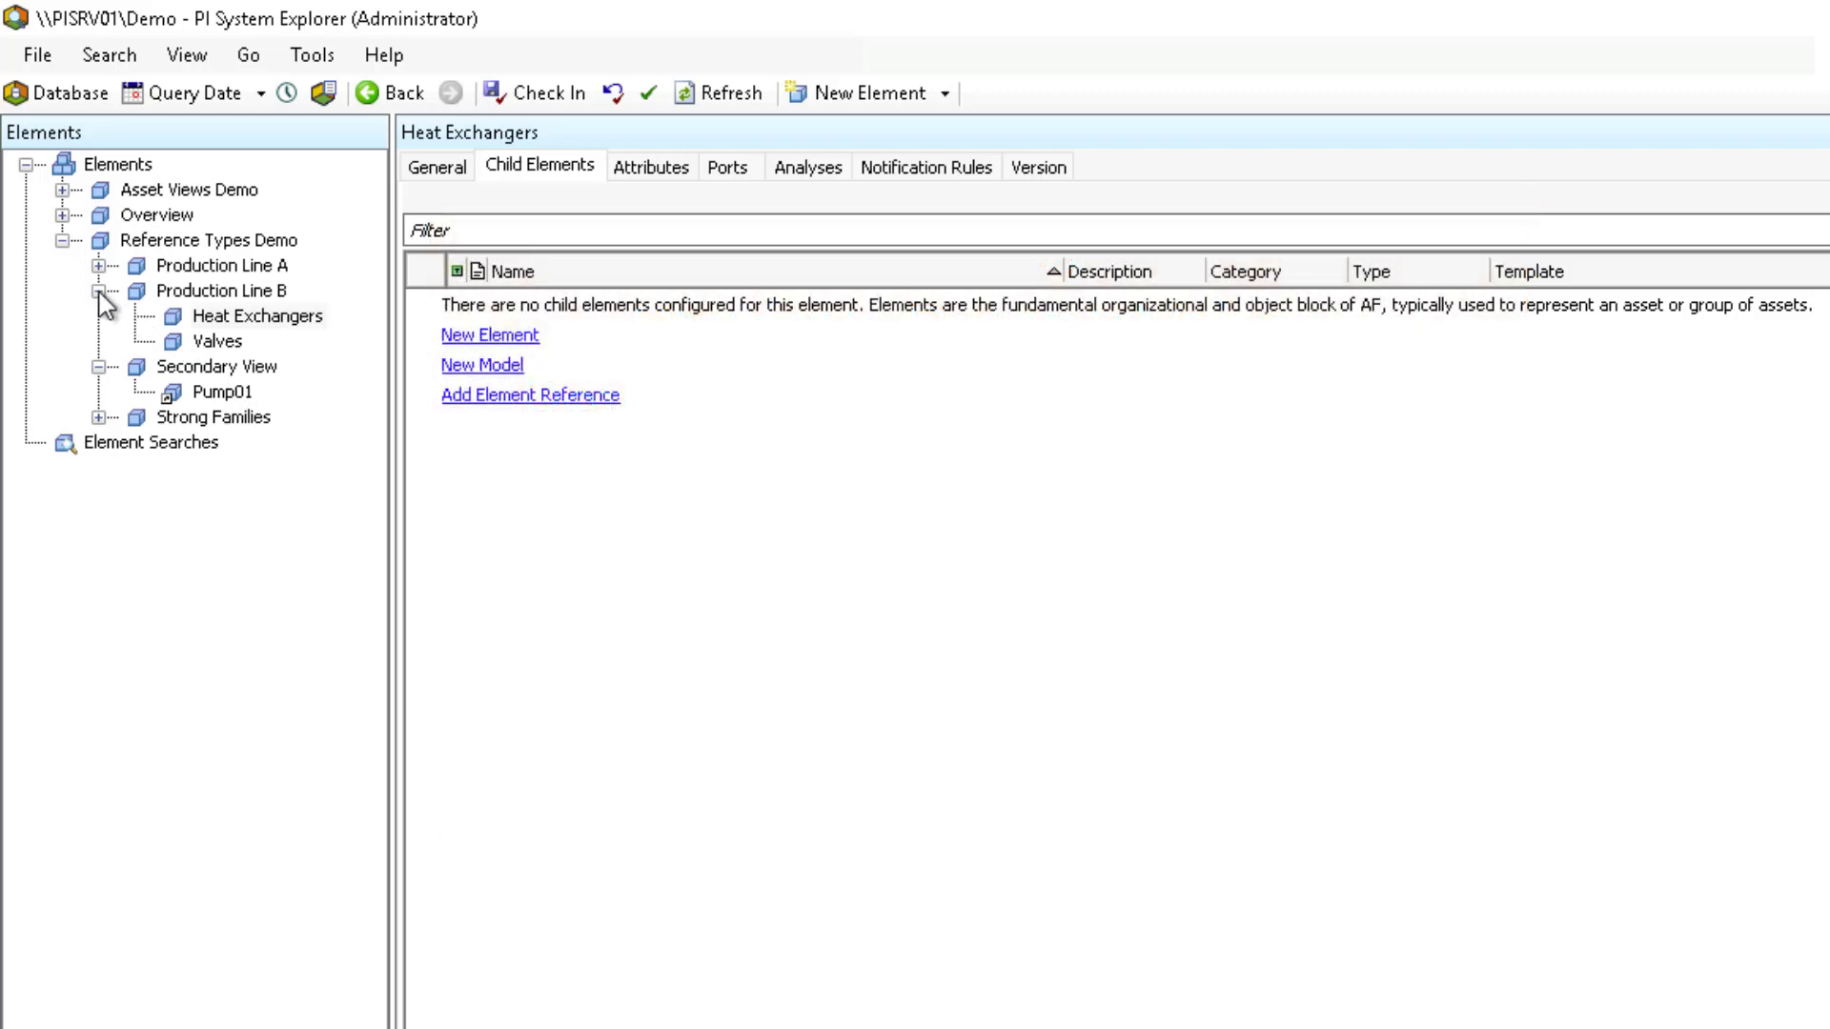
Collapse Production Line B and Secondary View, expand Production Line A > Pumps, and view Pump01
{"action": "left_click", "coordinate": [97, 290]}
{"action": "left_click", "coordinate": [97, 314]}
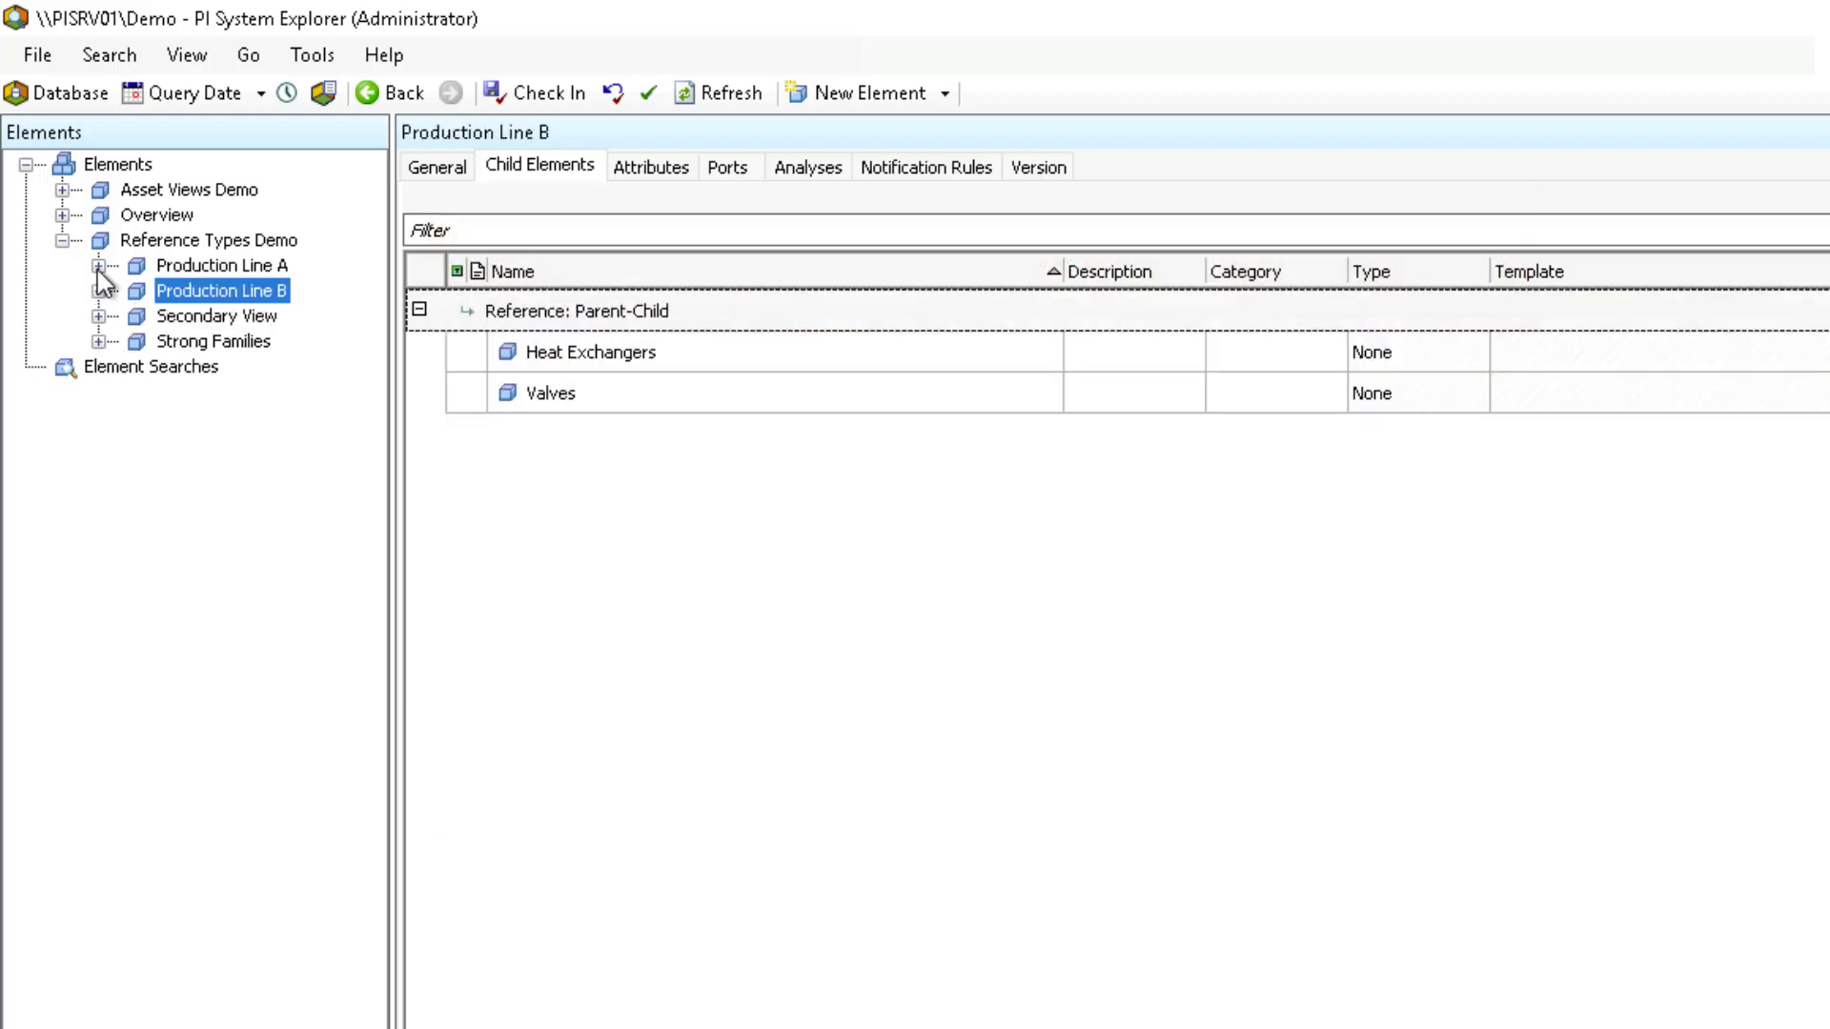
{"action": "left_click", "coordinate": [99, 266]}
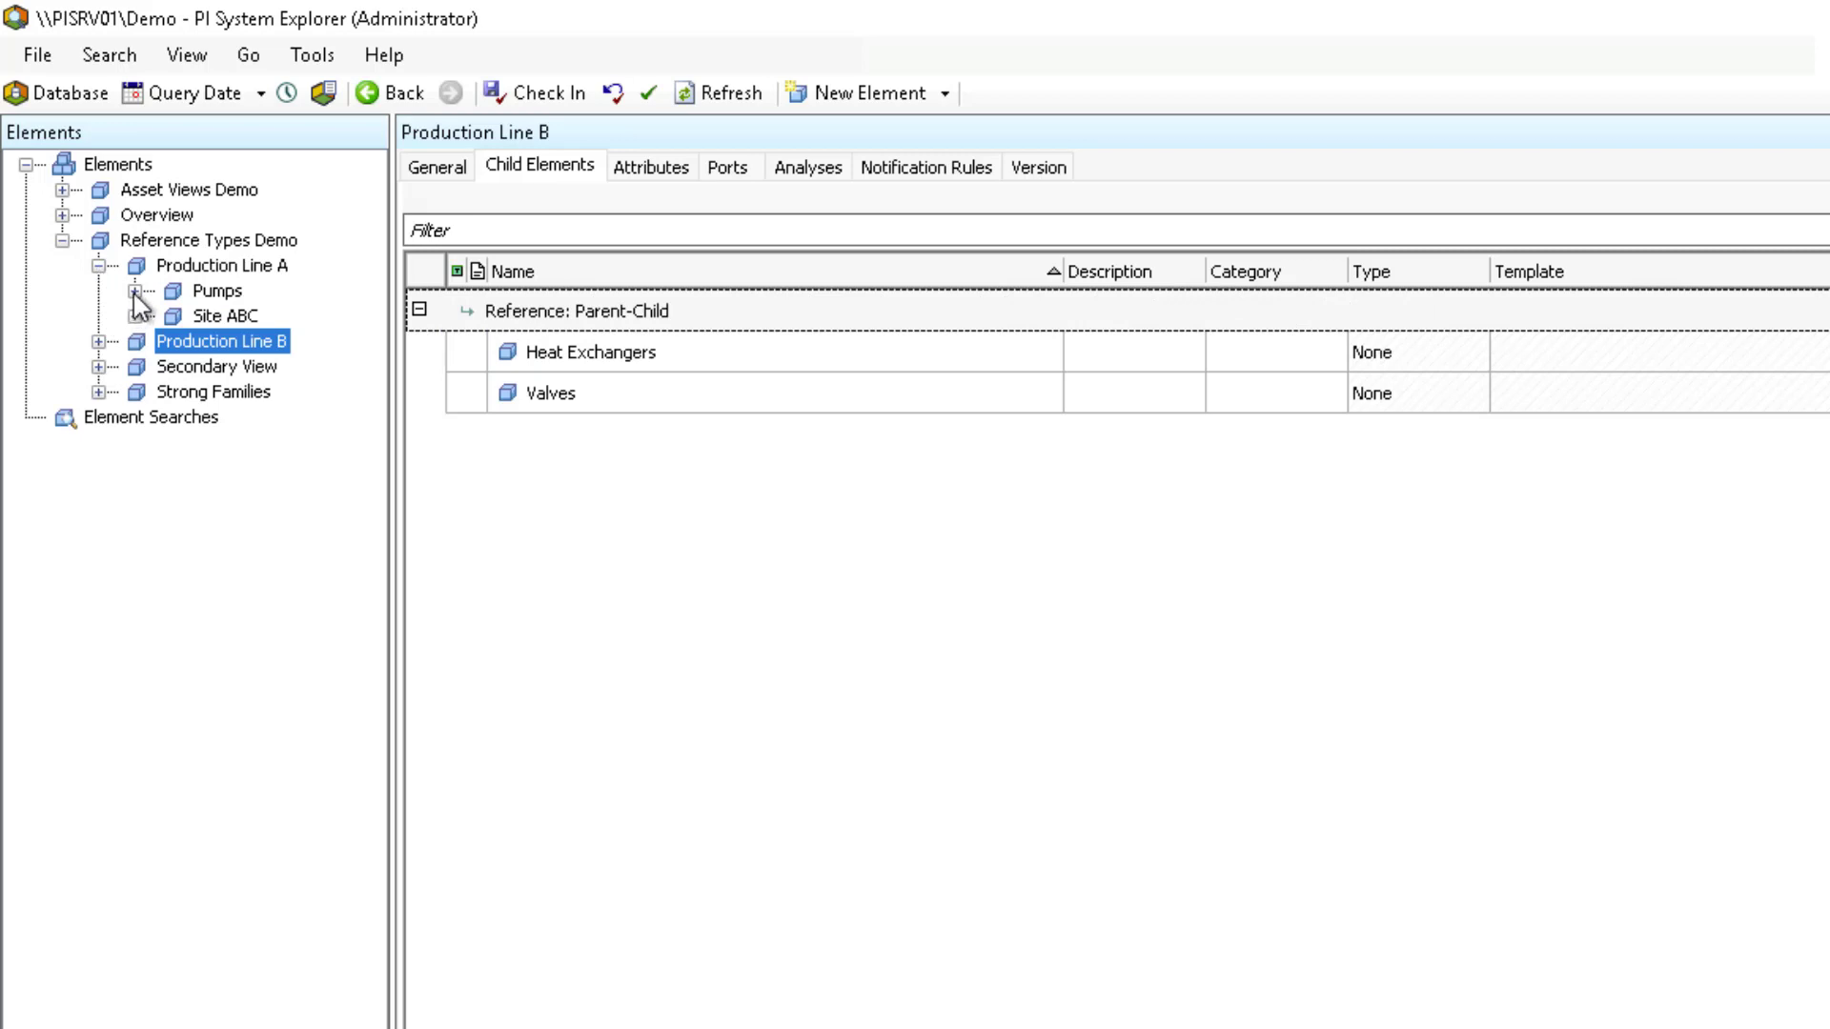
{"action": "left_click", "coordinate": [134, 290]}
{"action": "left_click", "coordinate": [259, 318]}
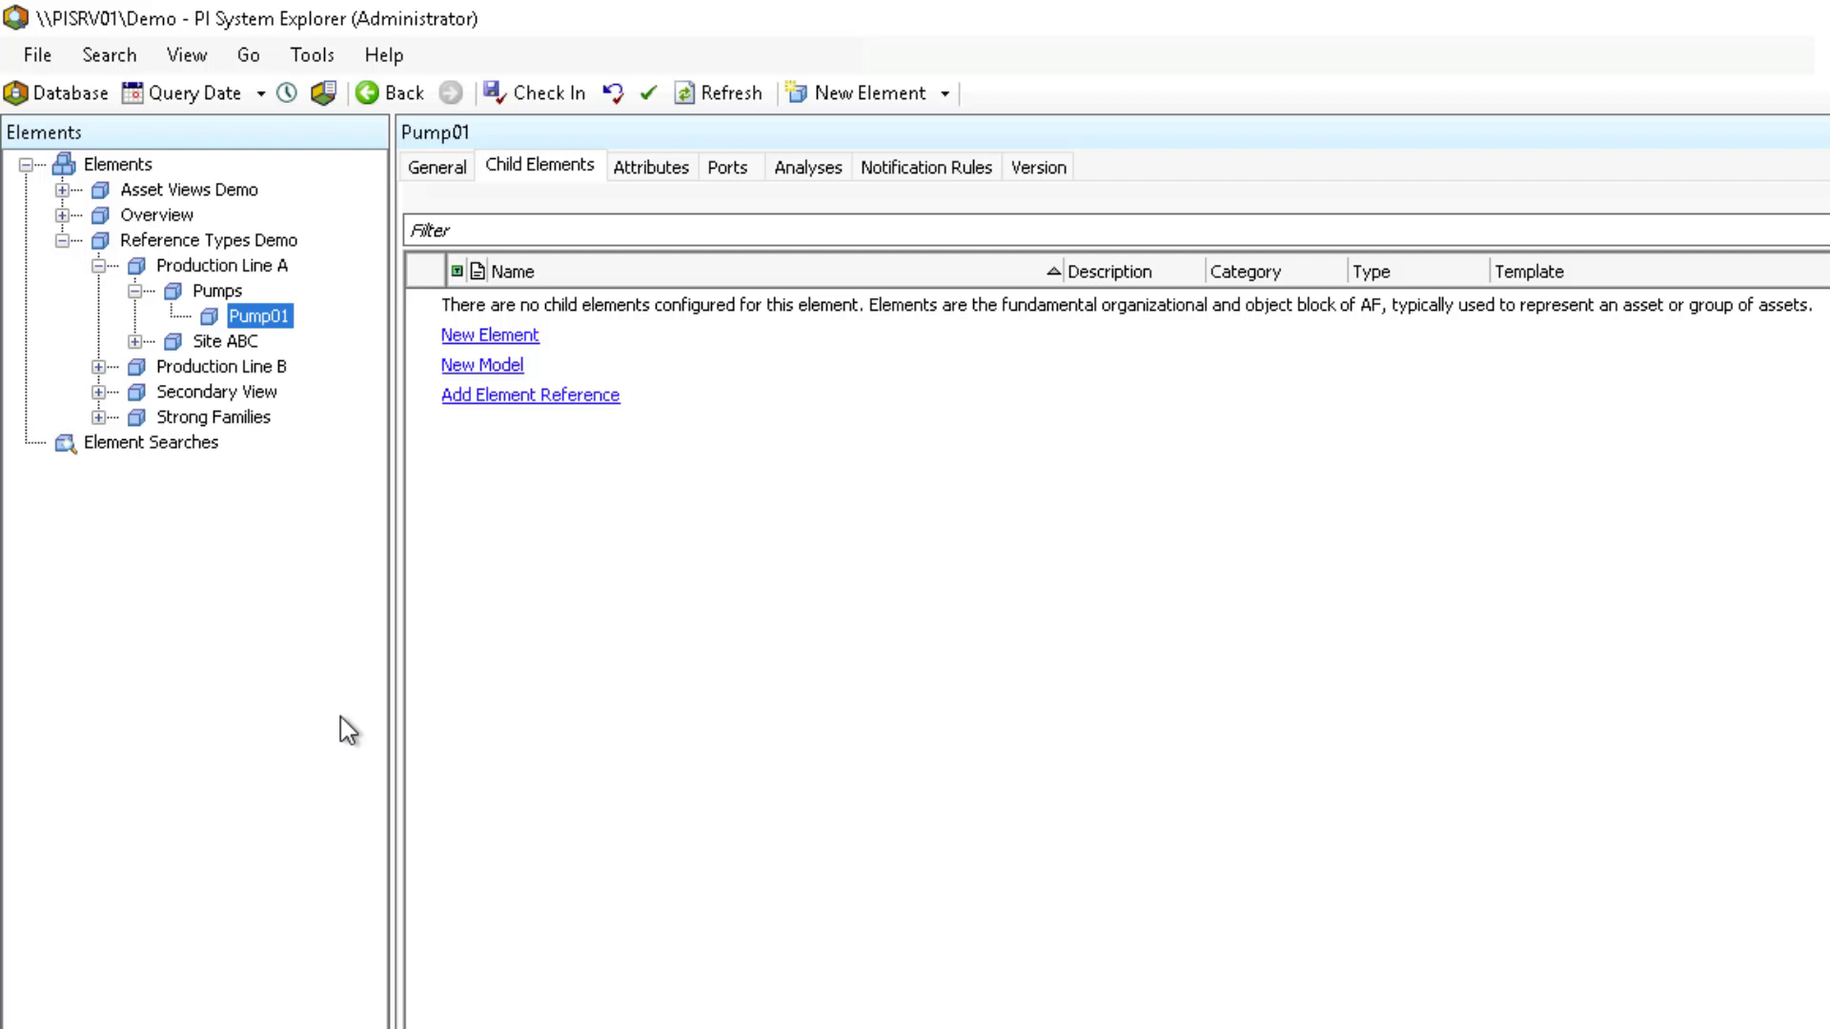
Compare Pump01's weak reference under Secondary View with its place under Pumps, ending on Pumps' children
{"action": "left_click", "coordinate": [98, 392]}
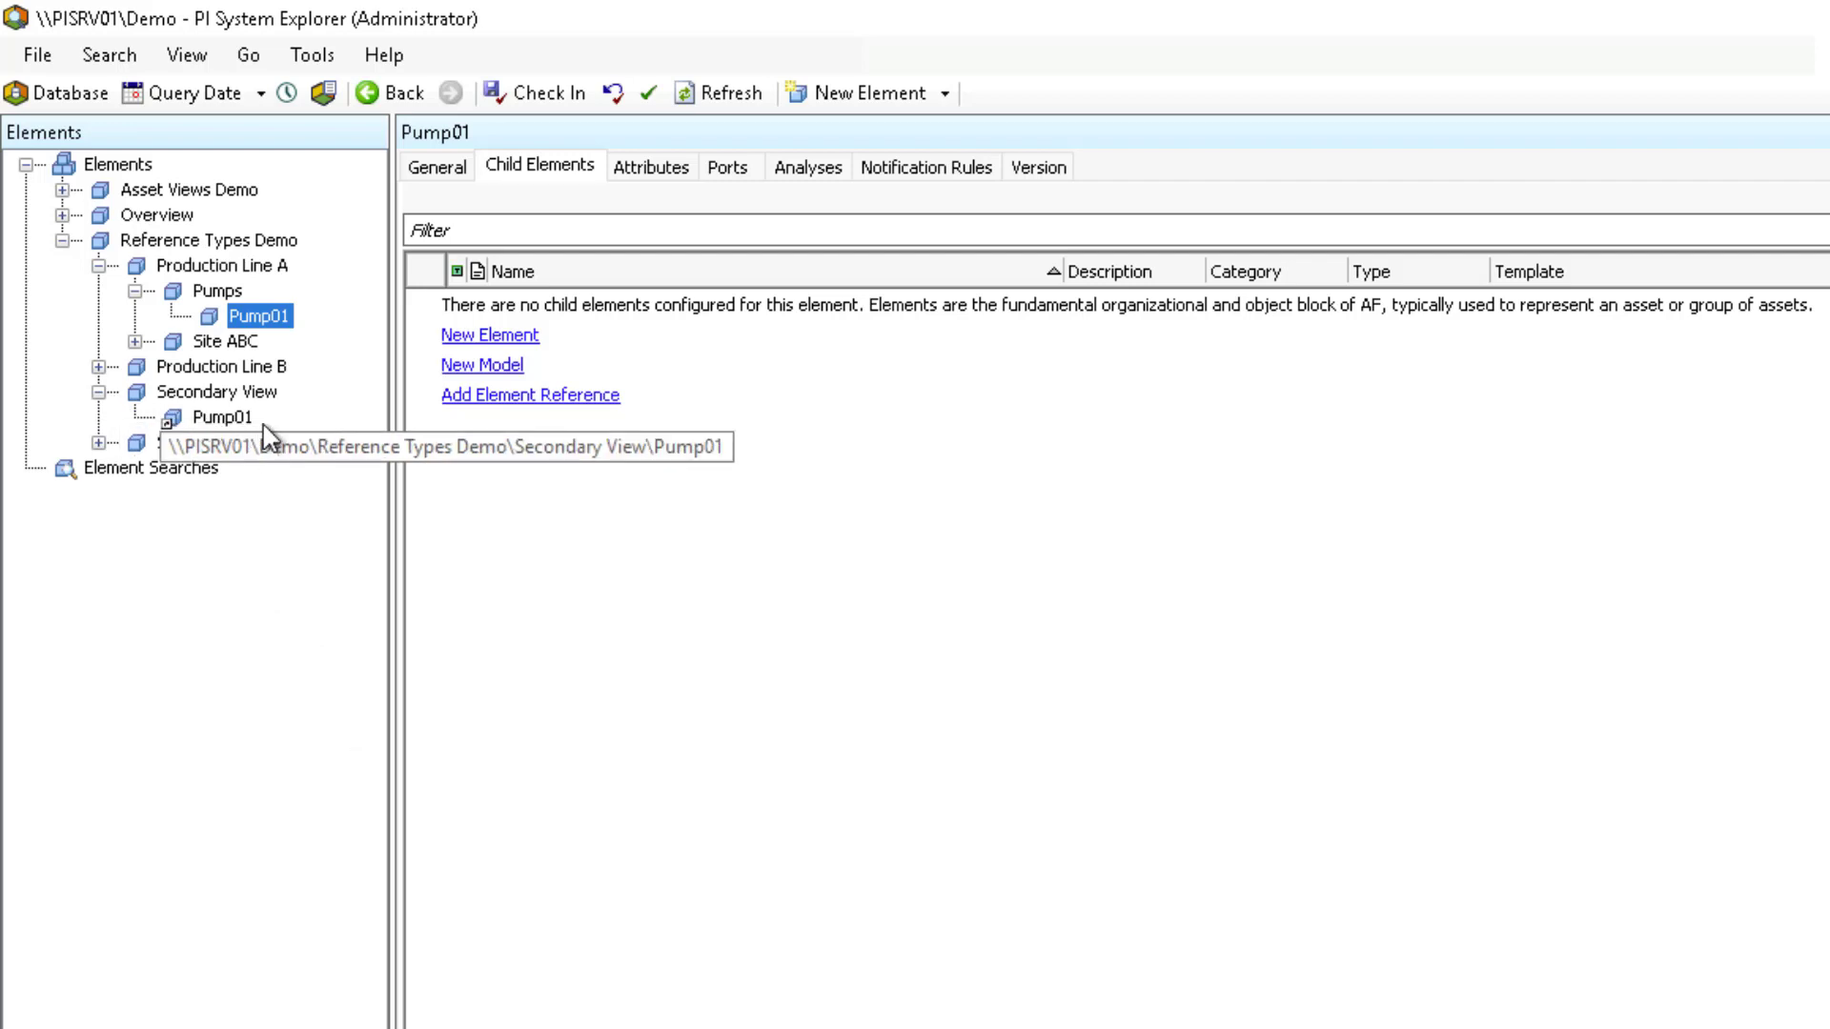
{"action": "left_click", "coordinate": [229, 418]}
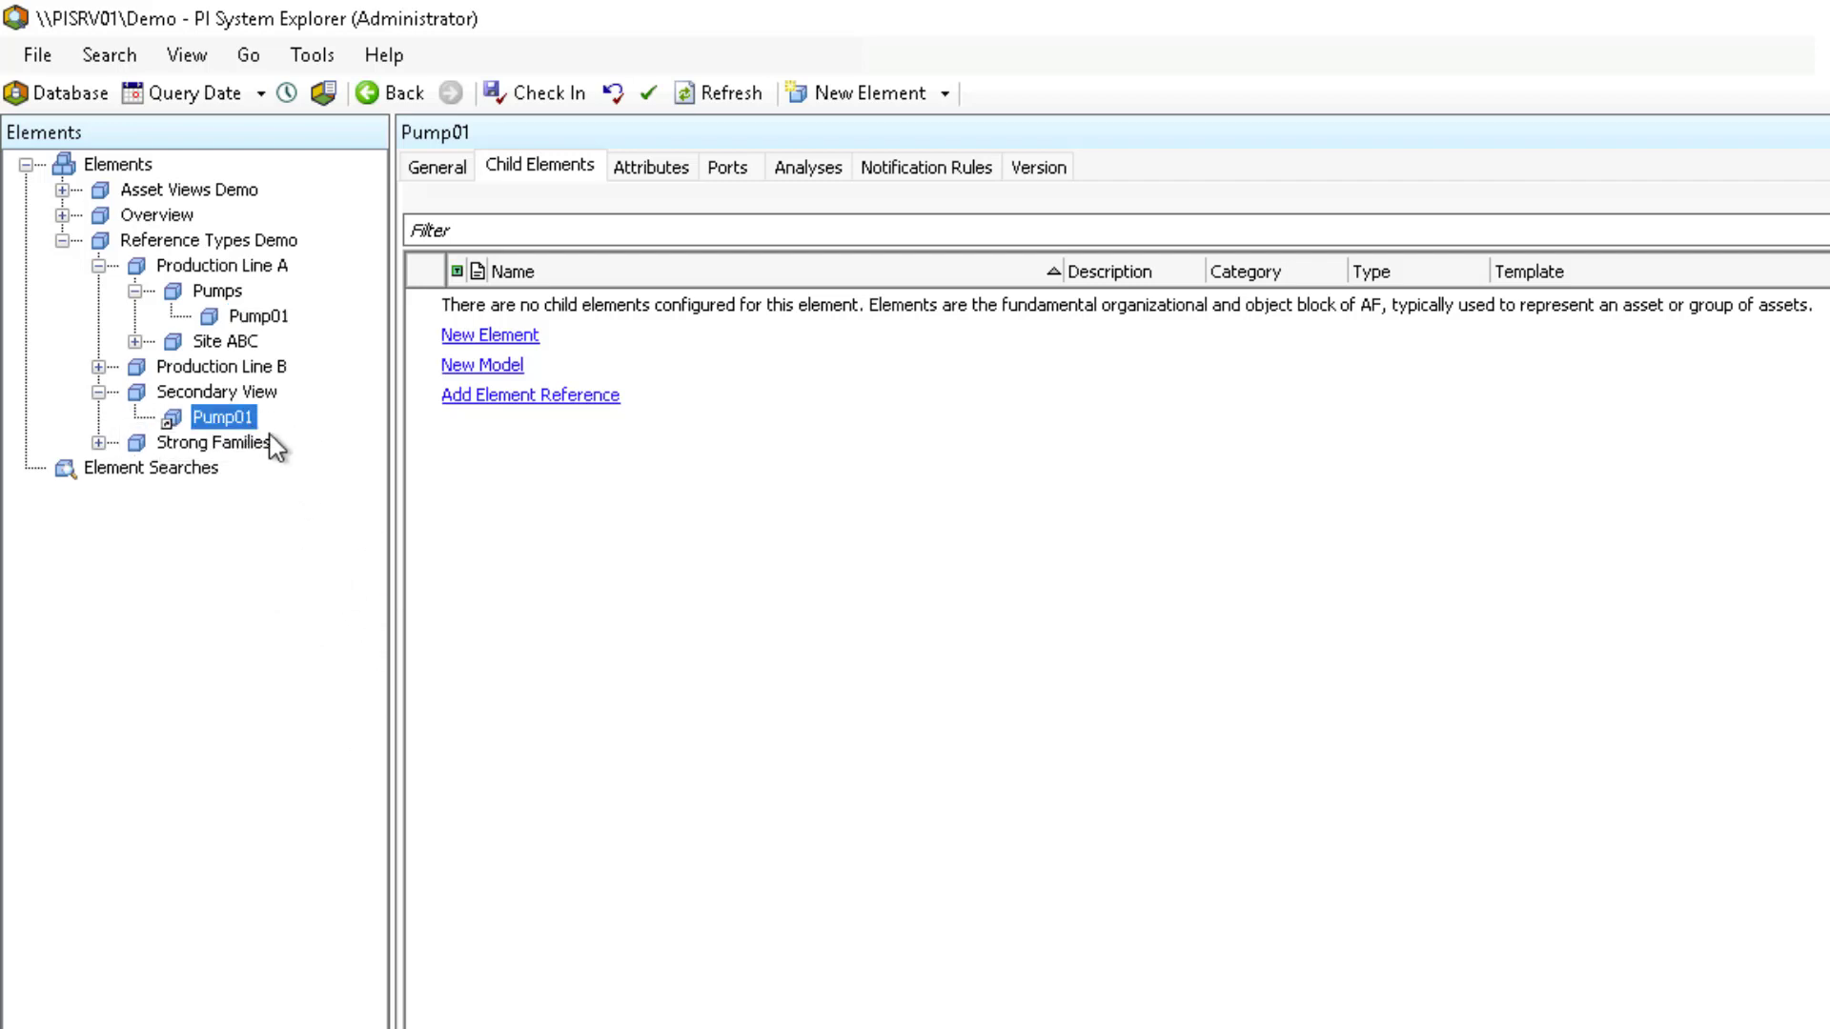
{"action": "left_click", "coordinate": [259, 395]}
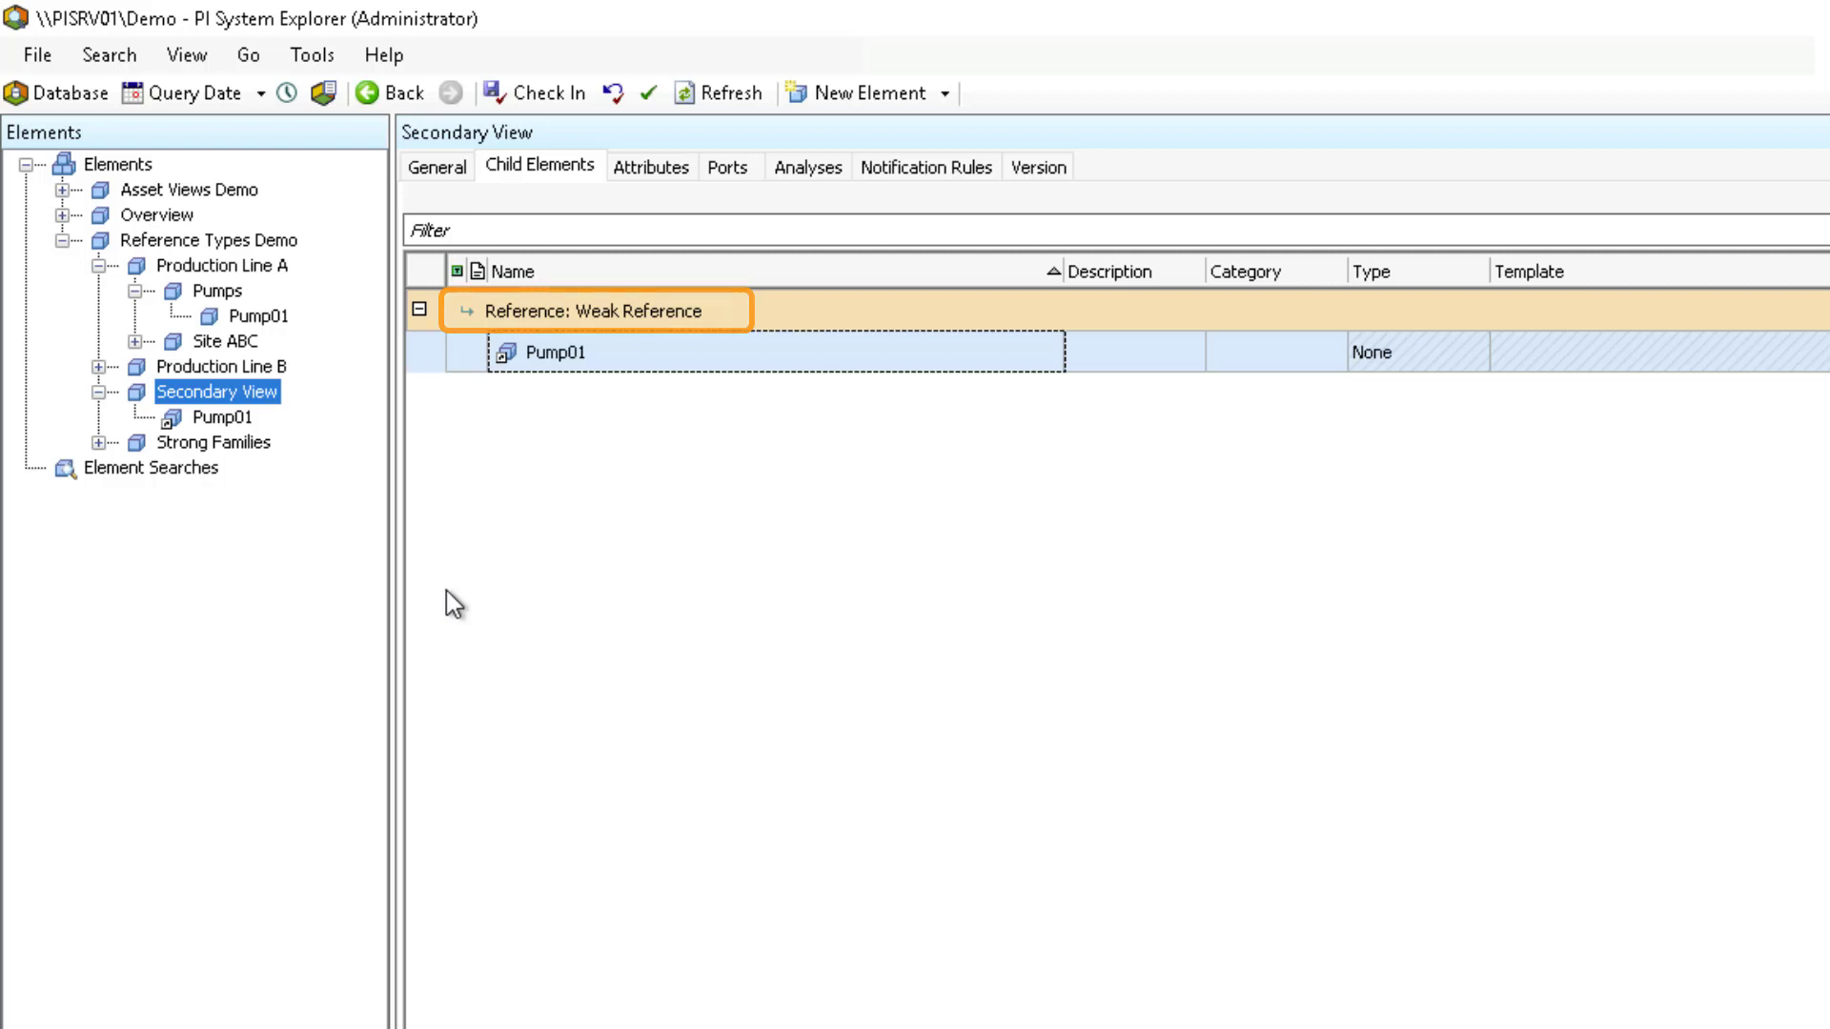
{"action": "left_click", "coordinate": [257, 317]}
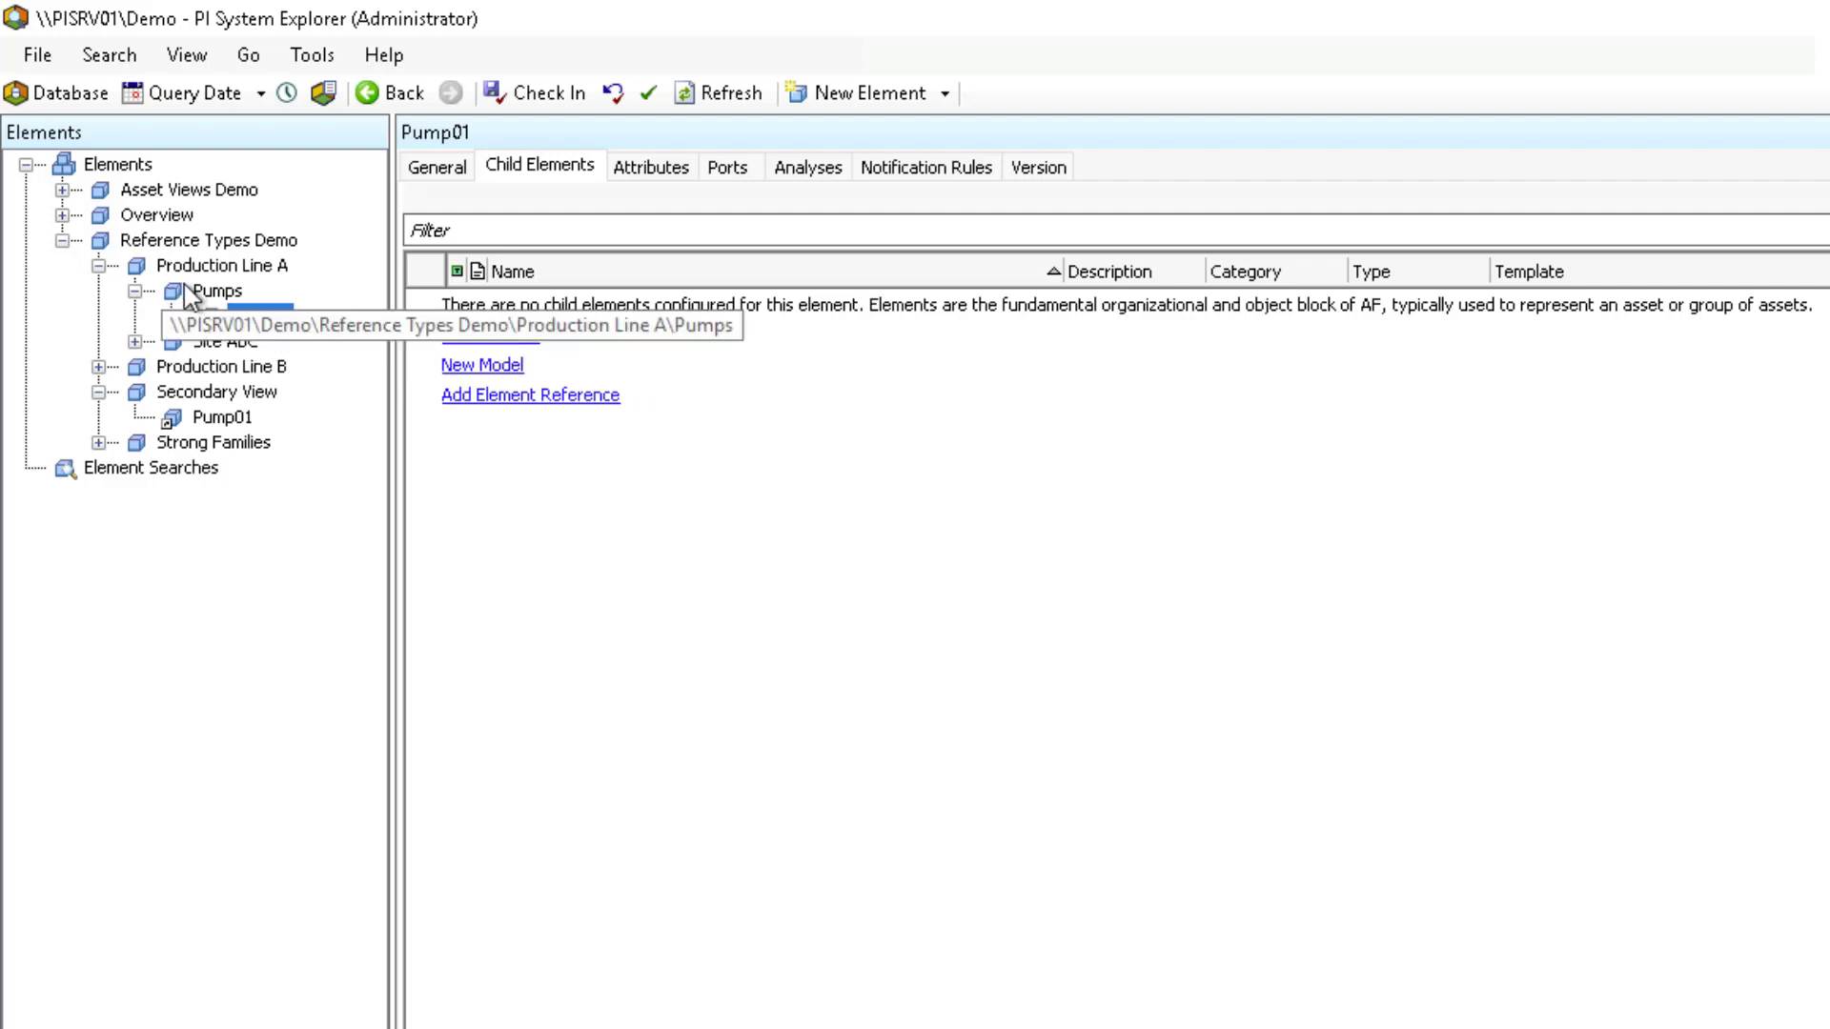
{"action": "left_click", "coordinate": [208, 292]}
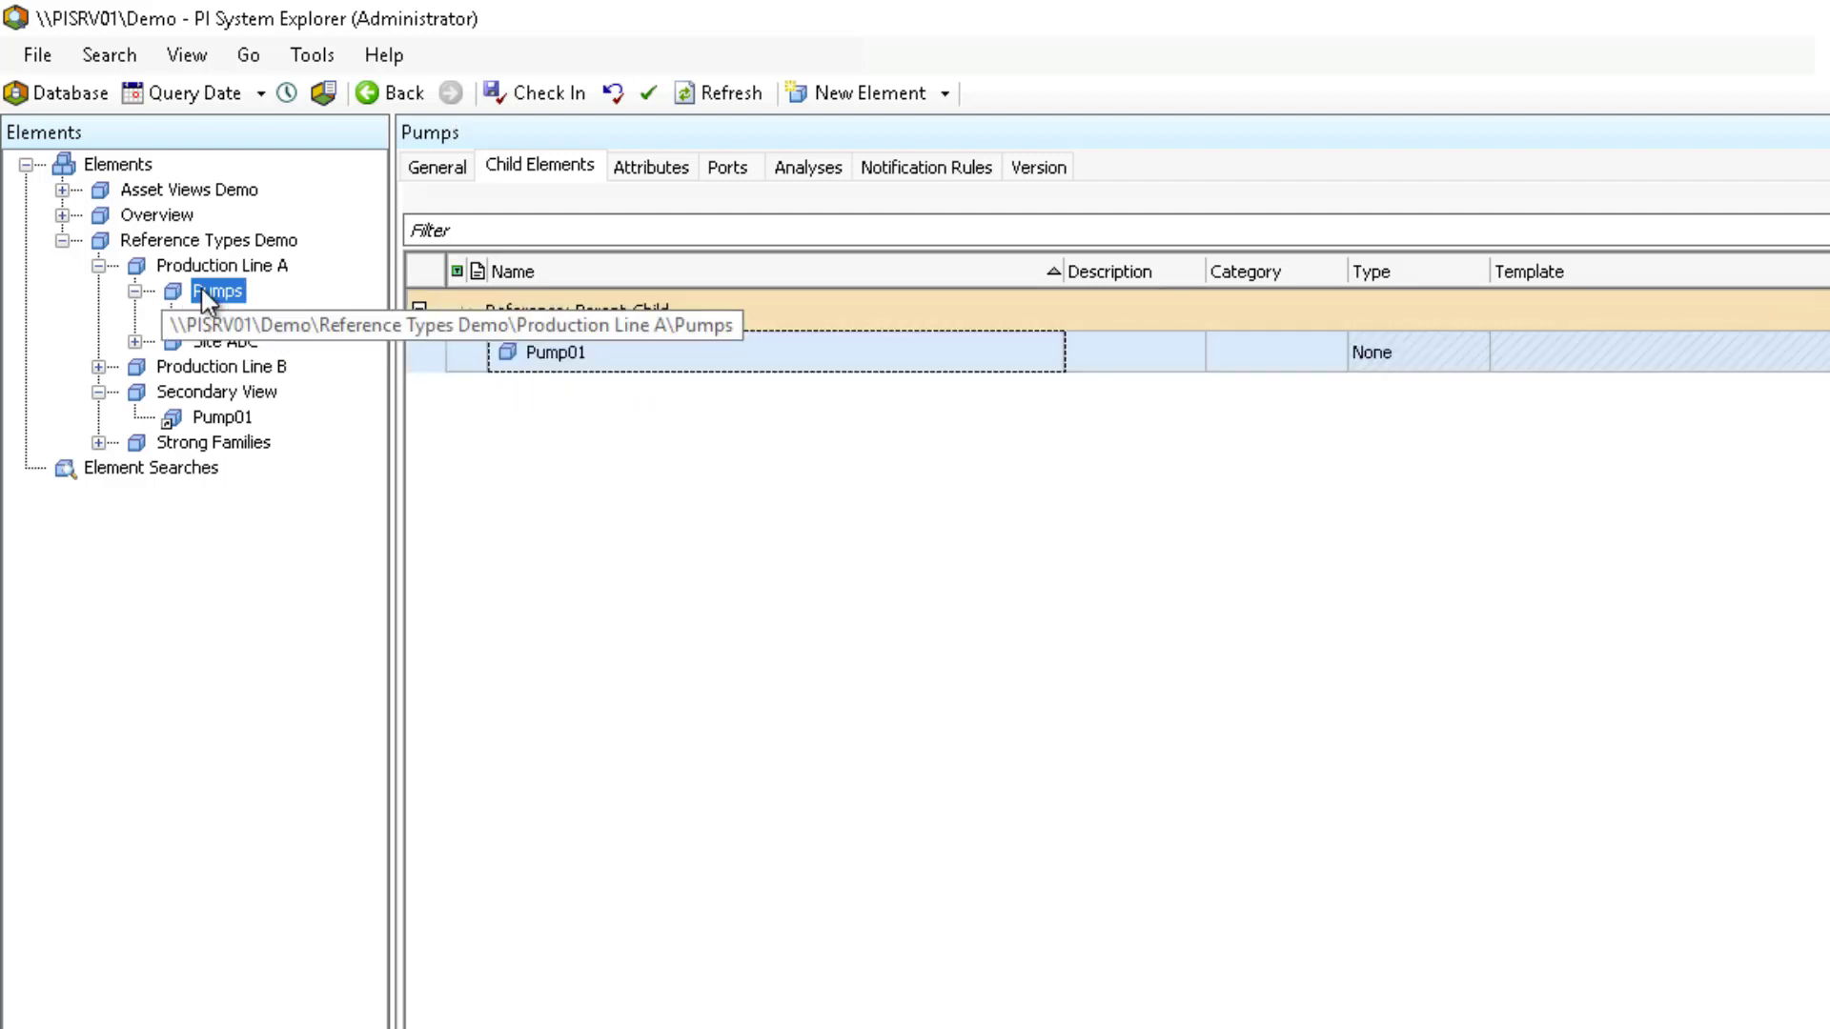
Delete Pumps, refresh, expand Site ABC to show Pump02, and confirm Secondary View is empty
{"action": "right_click", "coordinate": [212, 294]}
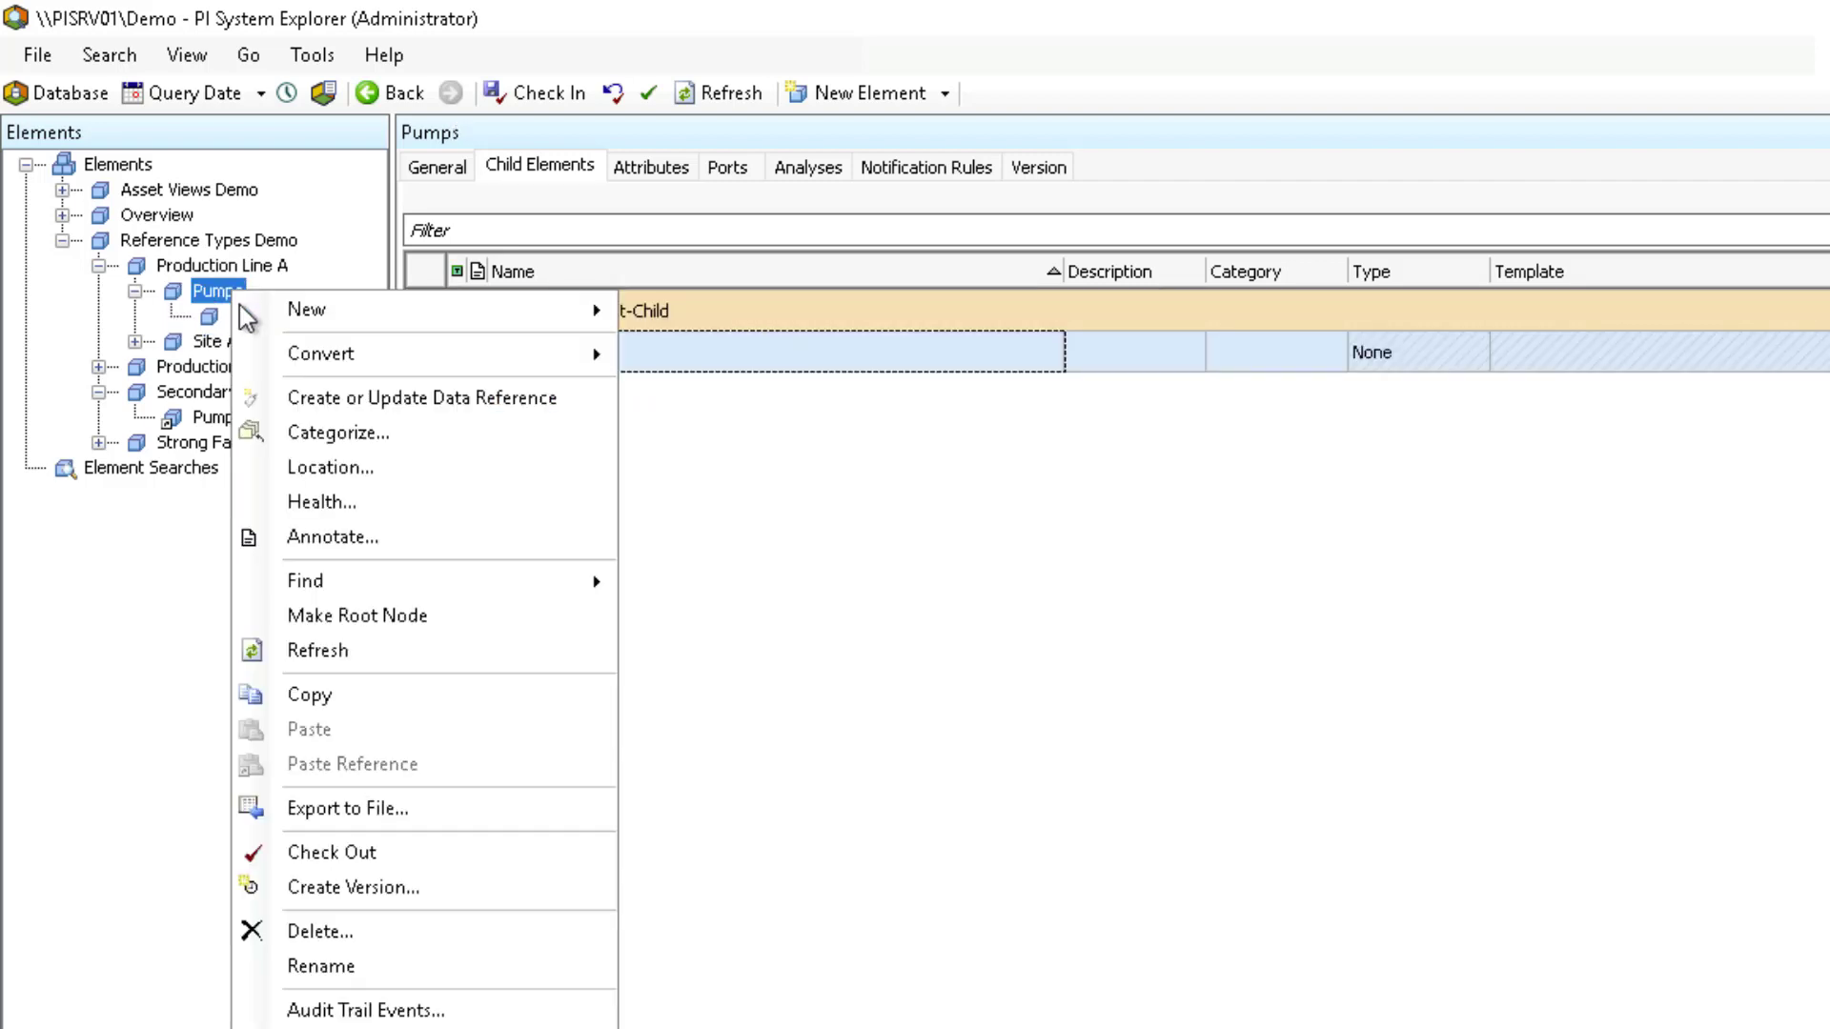
{"action": "key", "text": "Escape"}
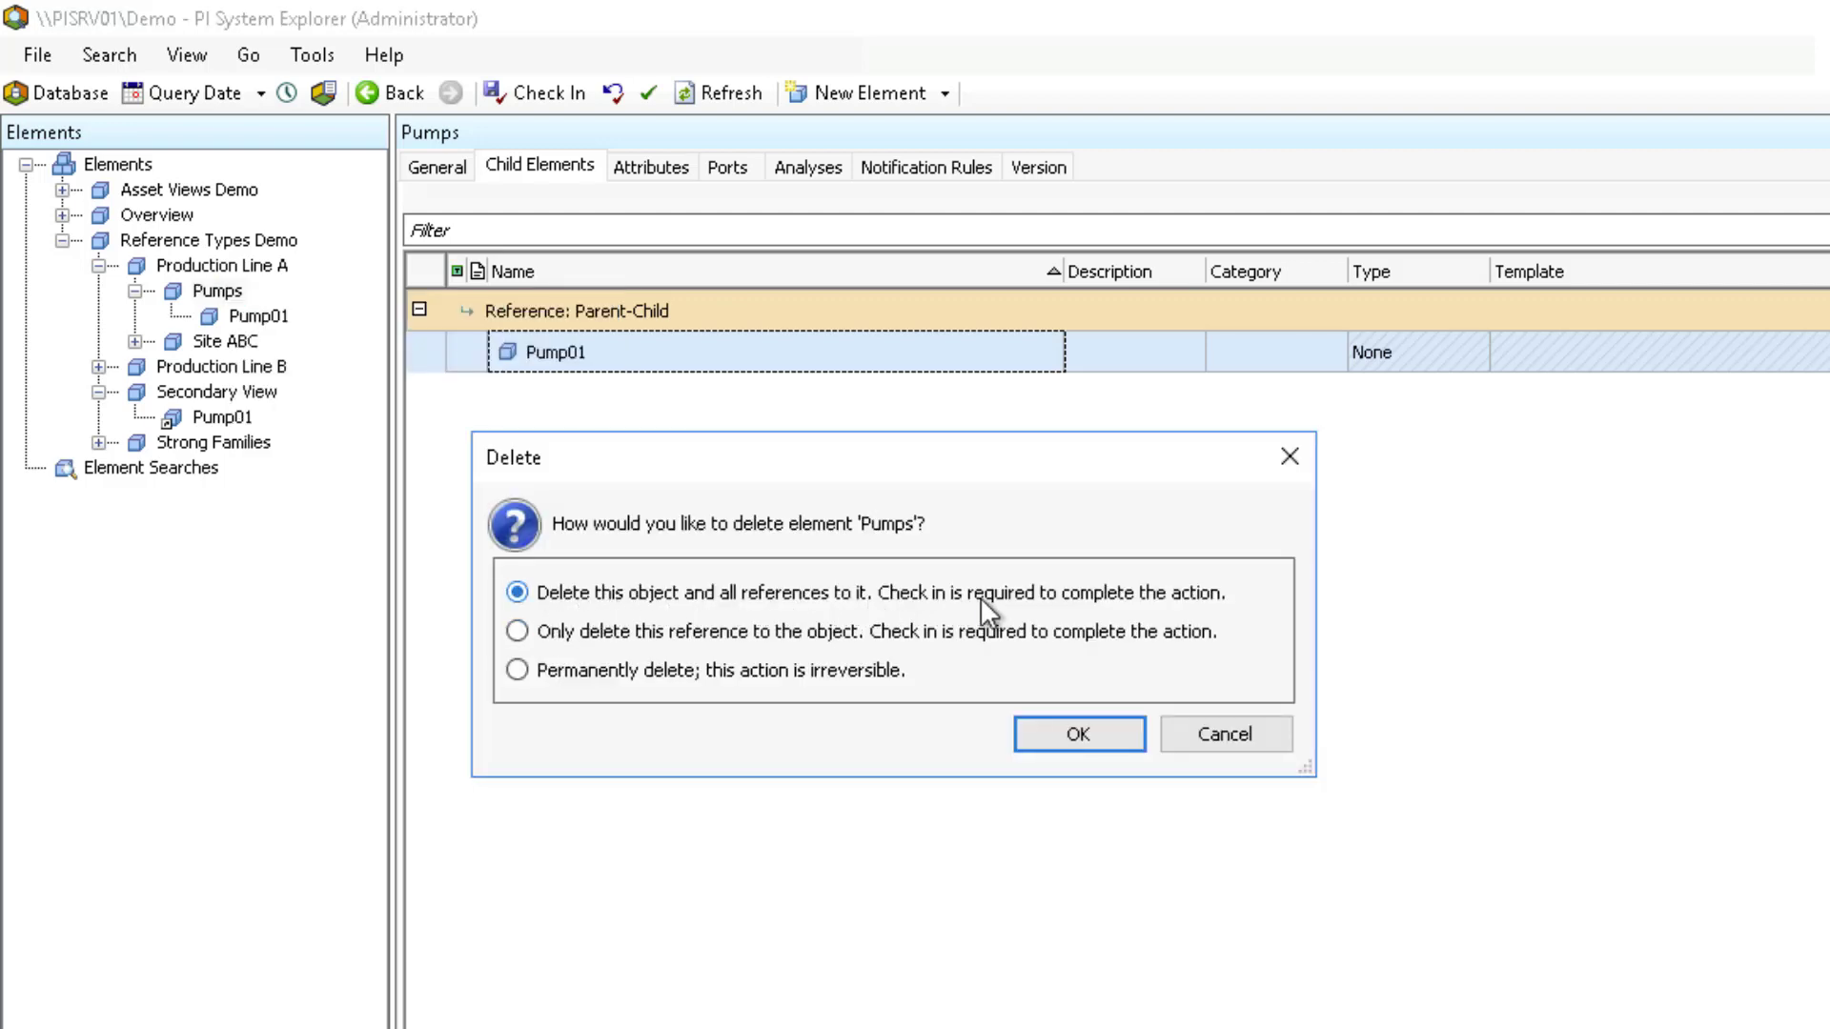
{"action": "left_click", "coordinate": [1118, 736]}
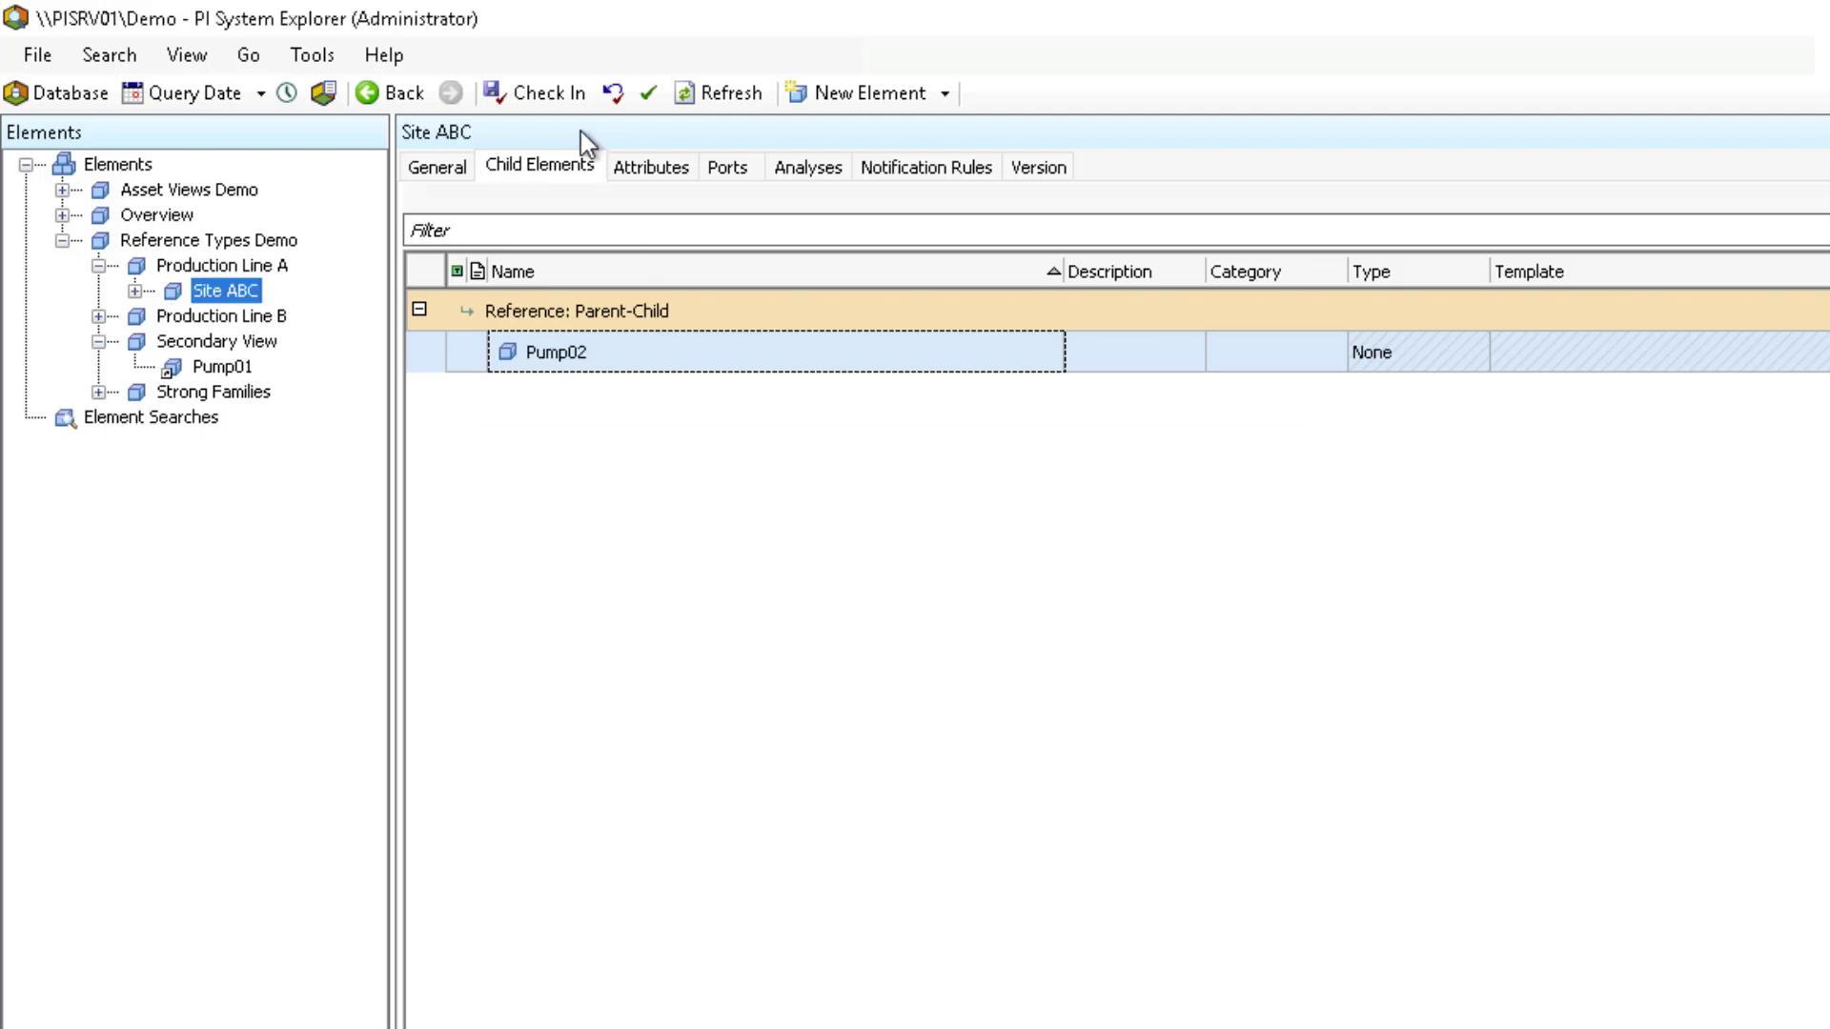
{"action": "left_click", "coordinate": [730, 95]}
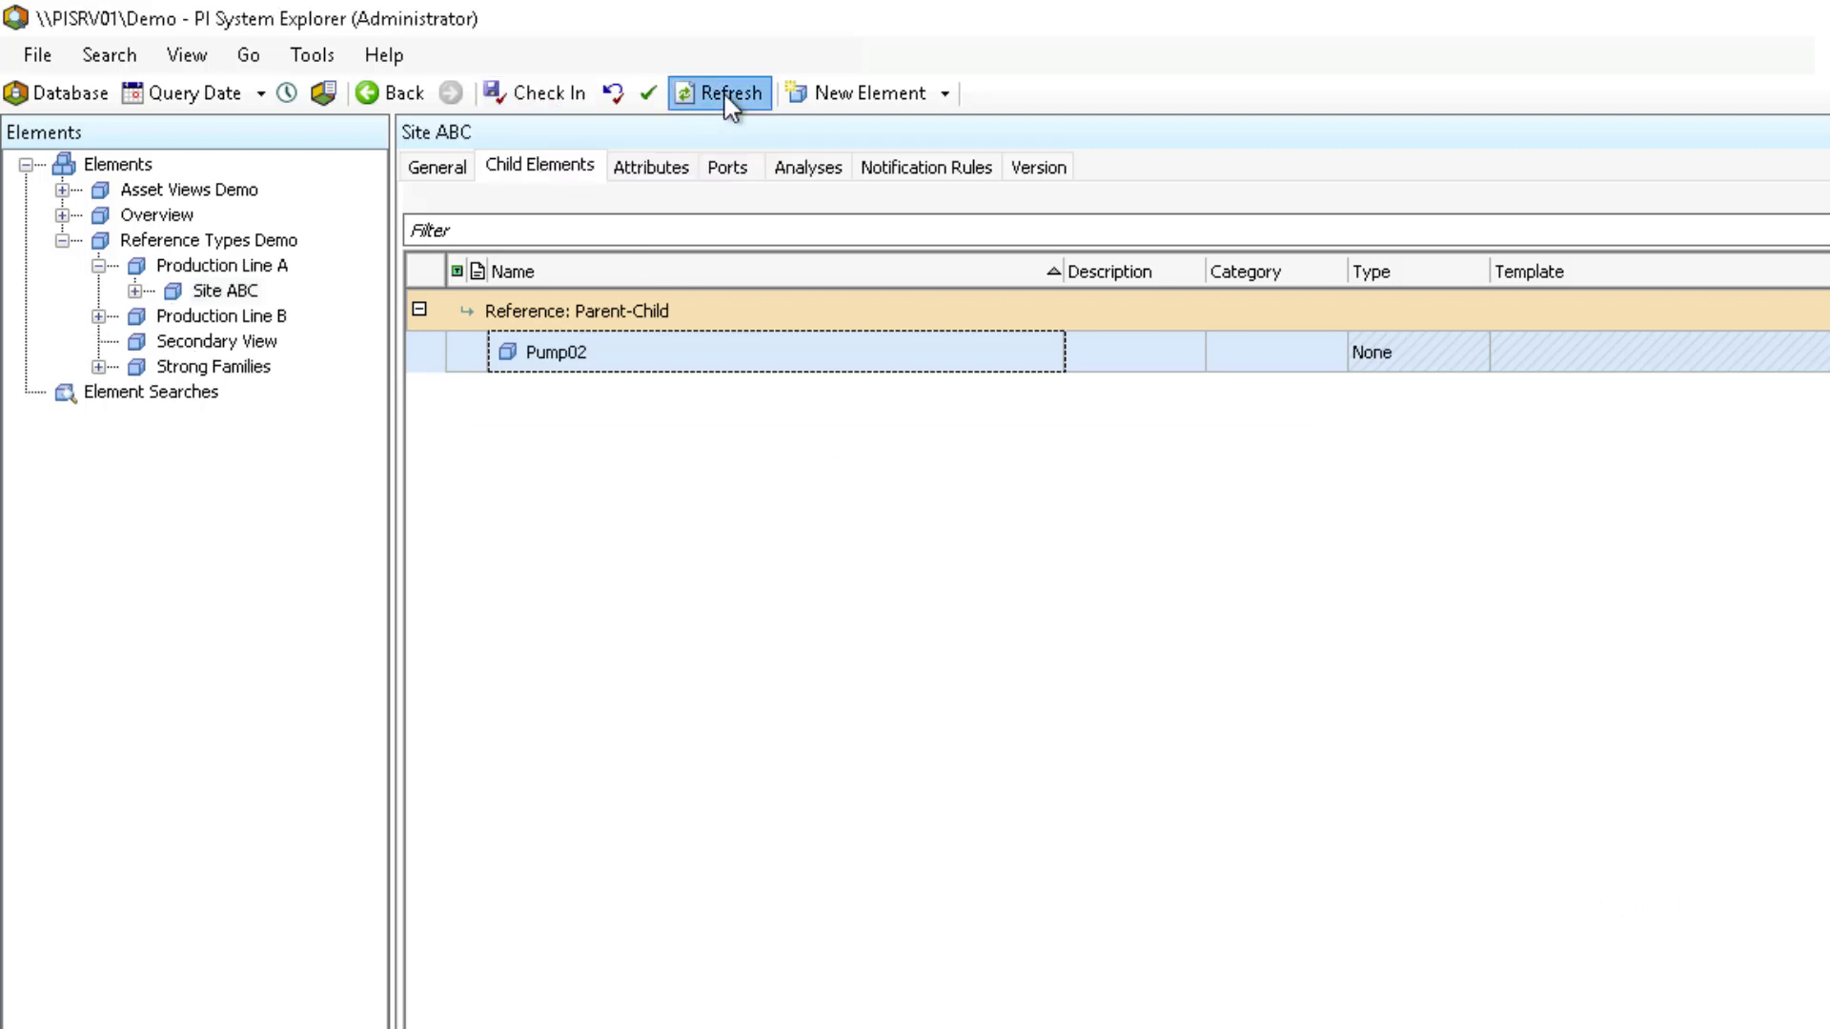
{"action": "left_click", "coordinate": [136, 291]}
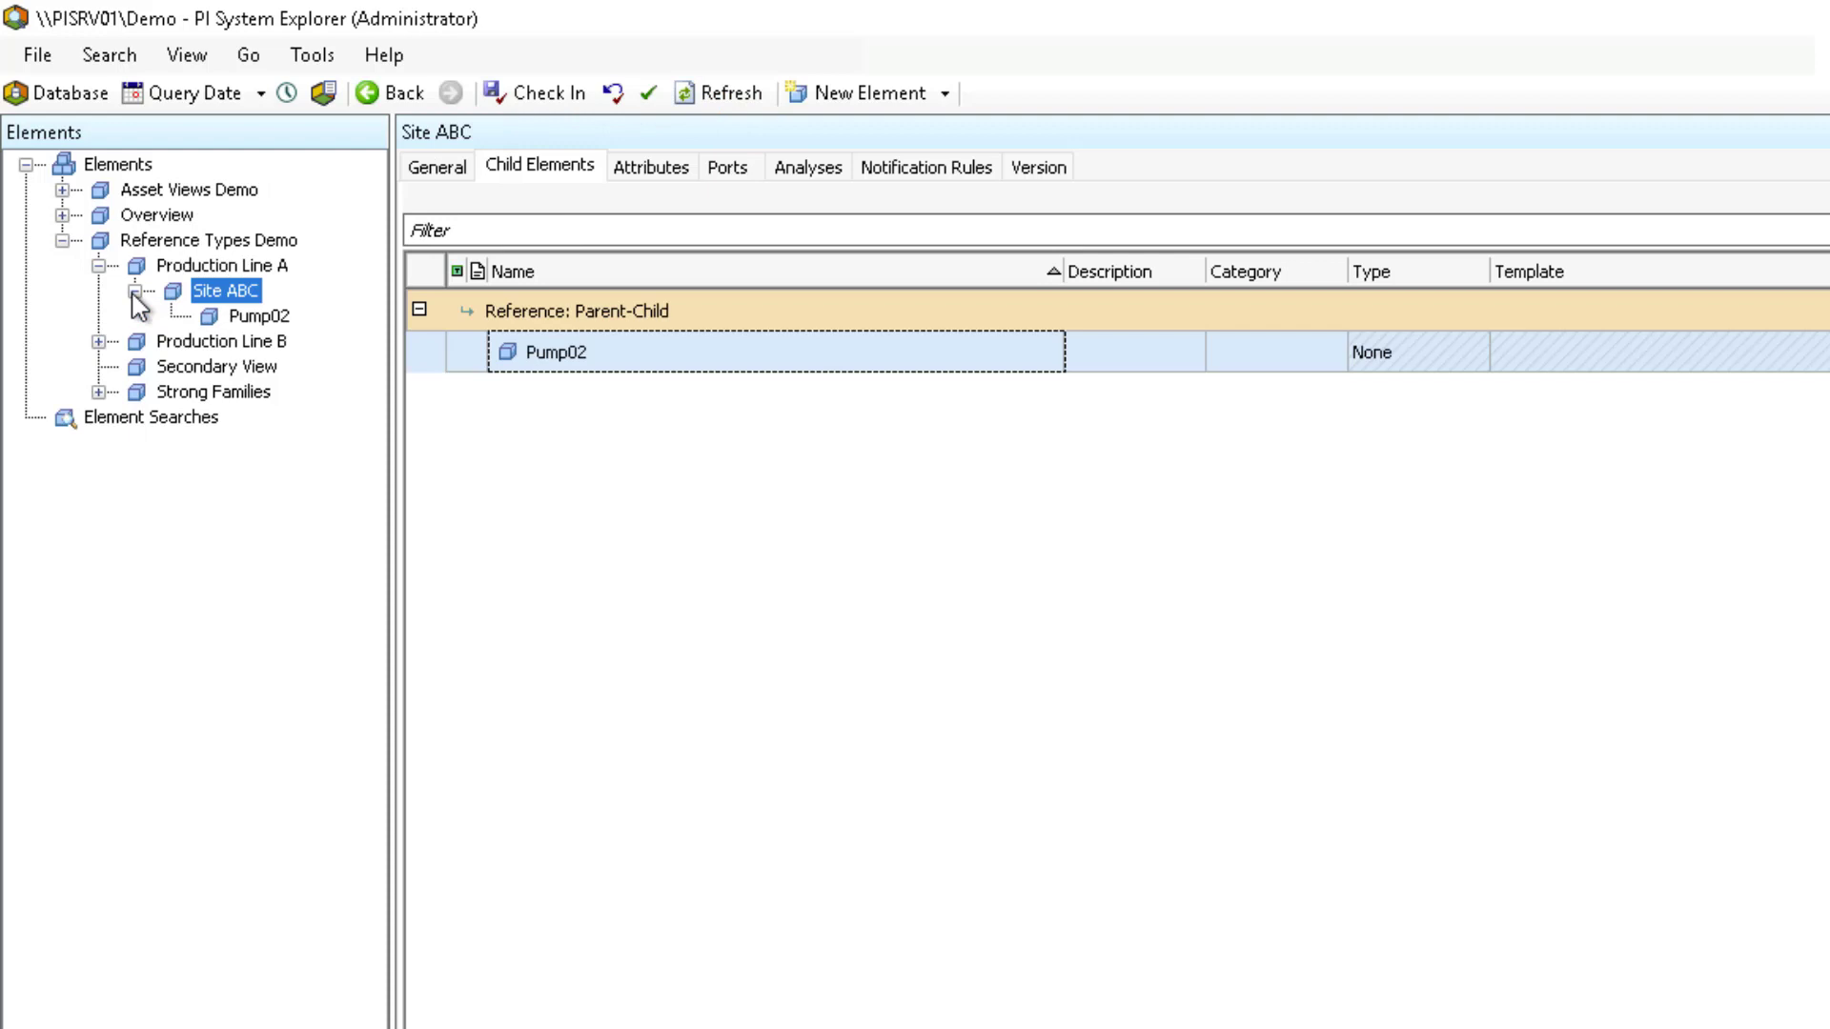
{"action": "left_click", "coordinate": [136, 368]}
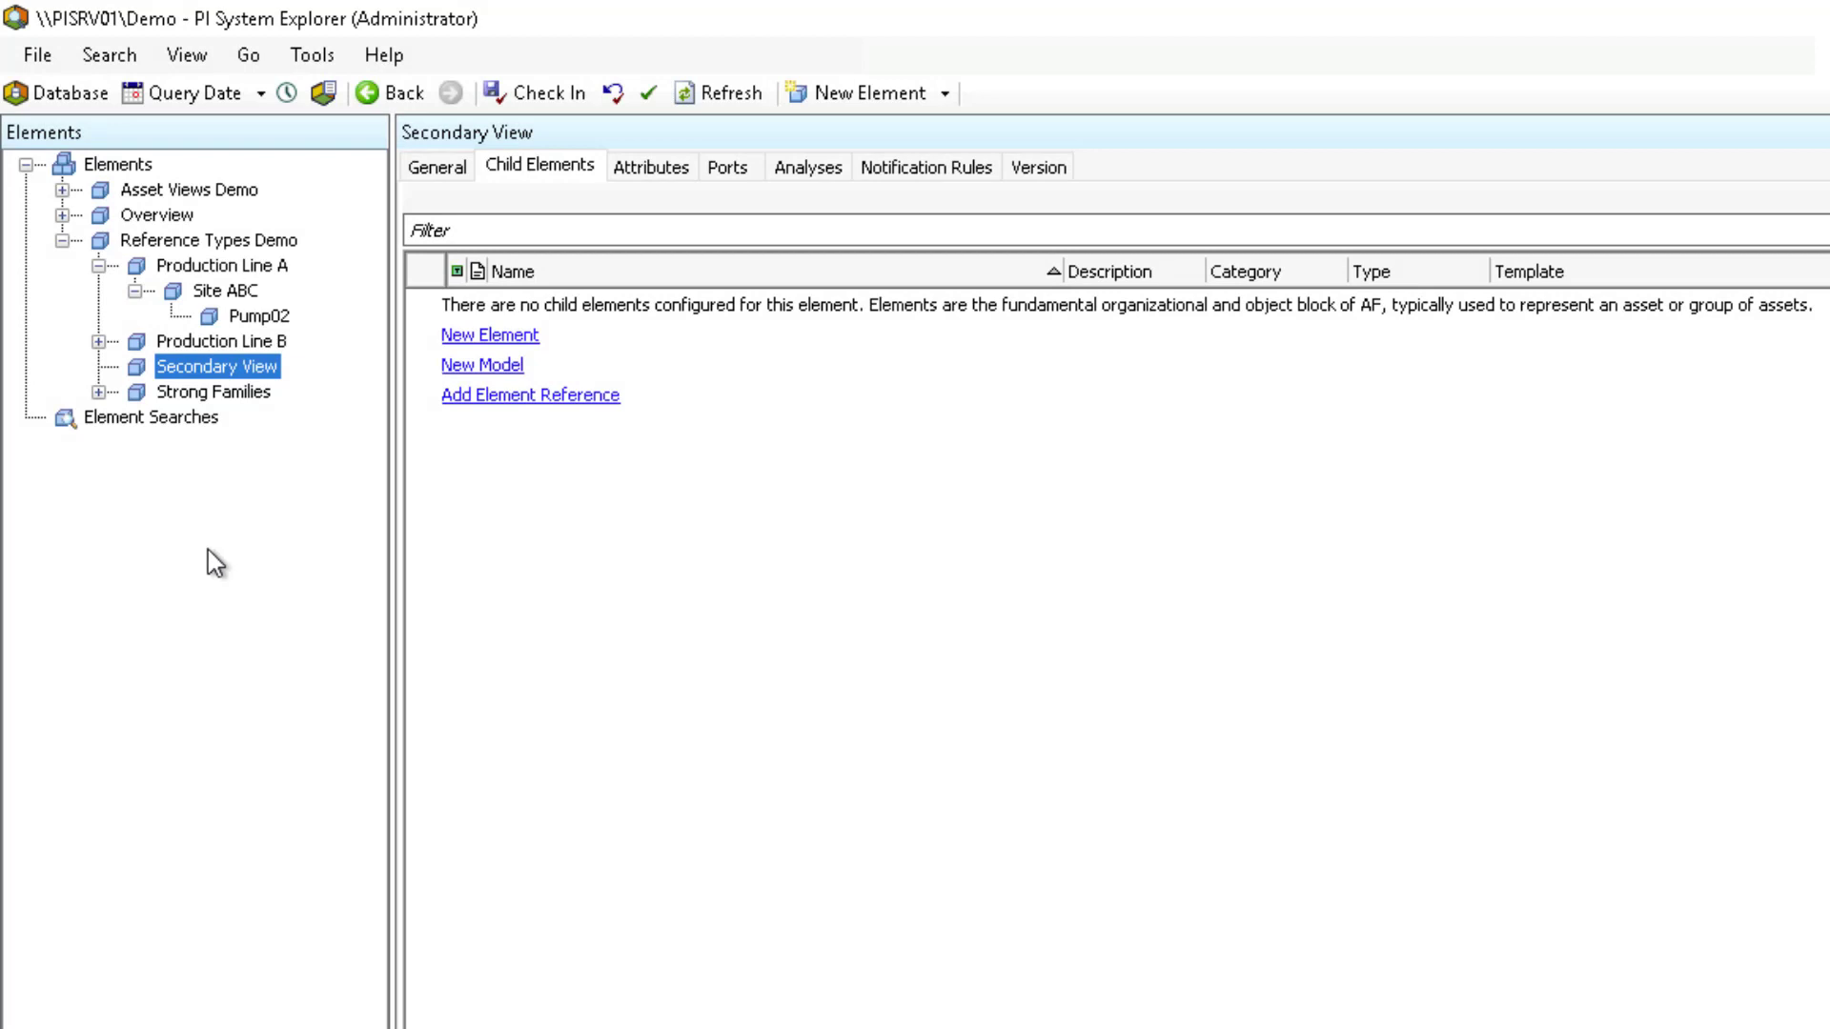
Expand Strong Families to show Pump02, view its child elements, then view Site ABC's children
{"action": "left_click", "coordinate": [98, 392]}
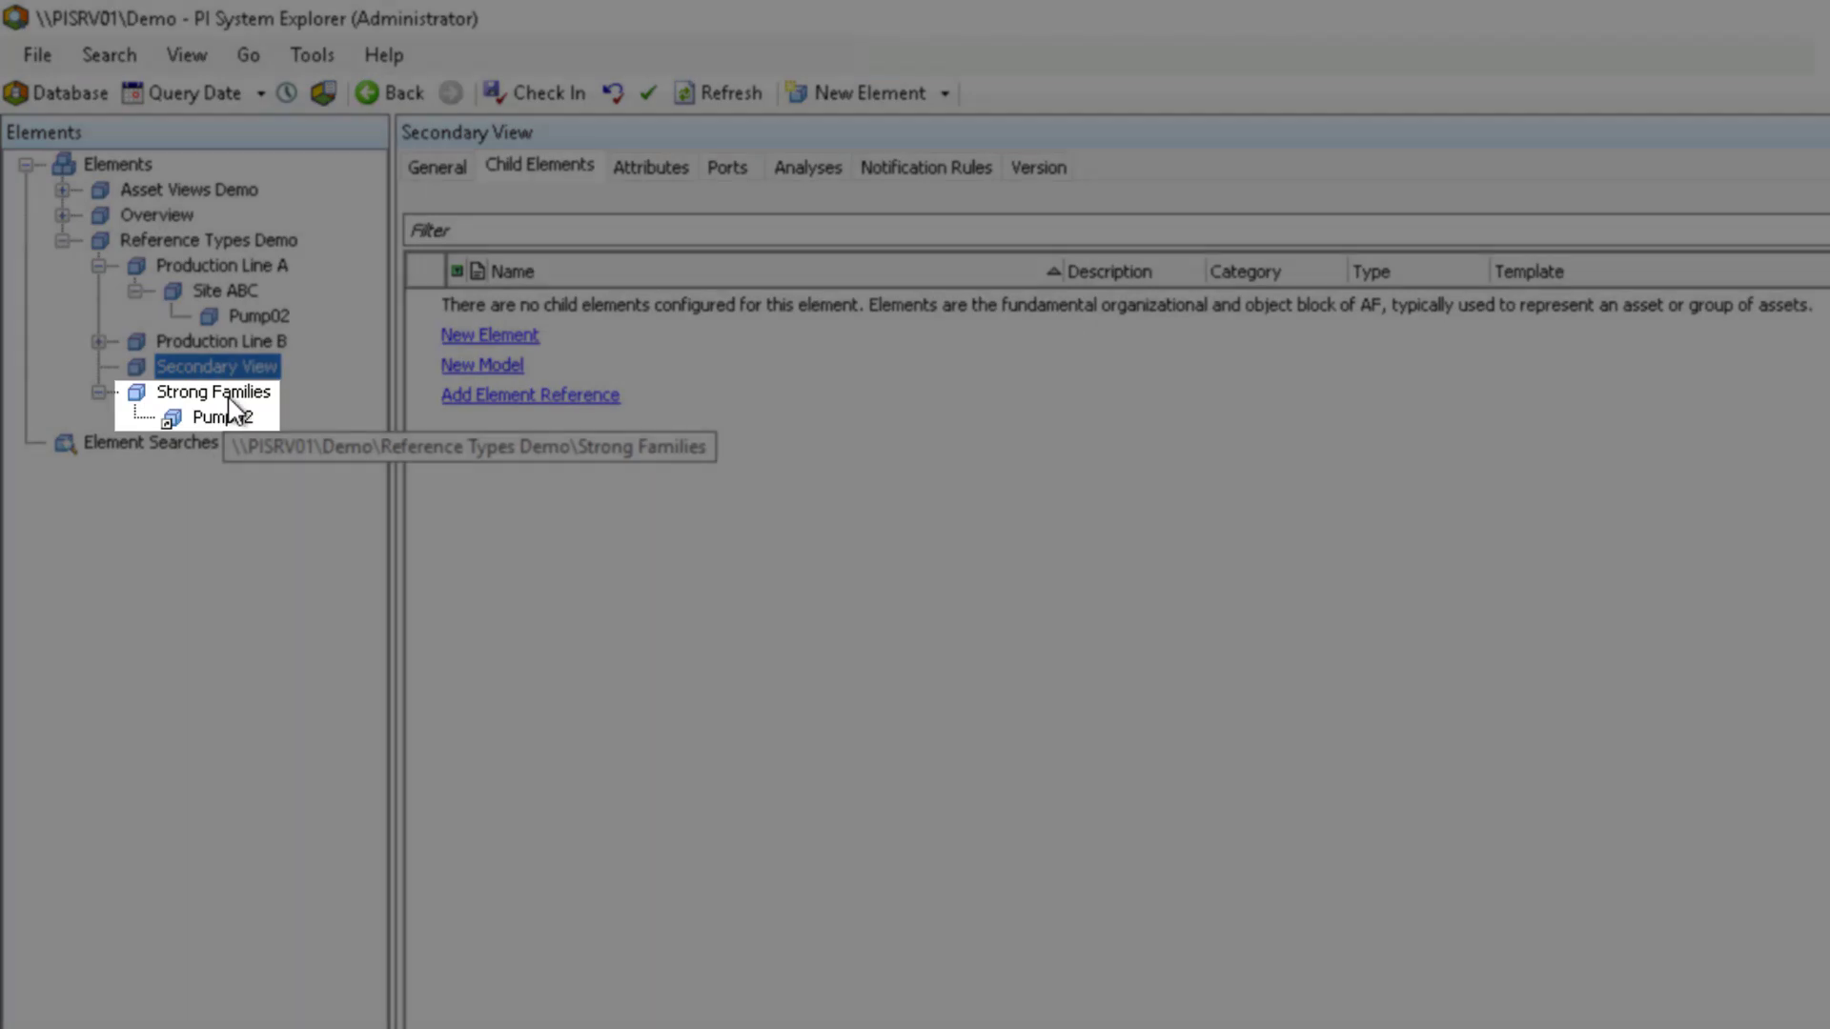
{"action": "left_click", "coordinate": [228, 399]}
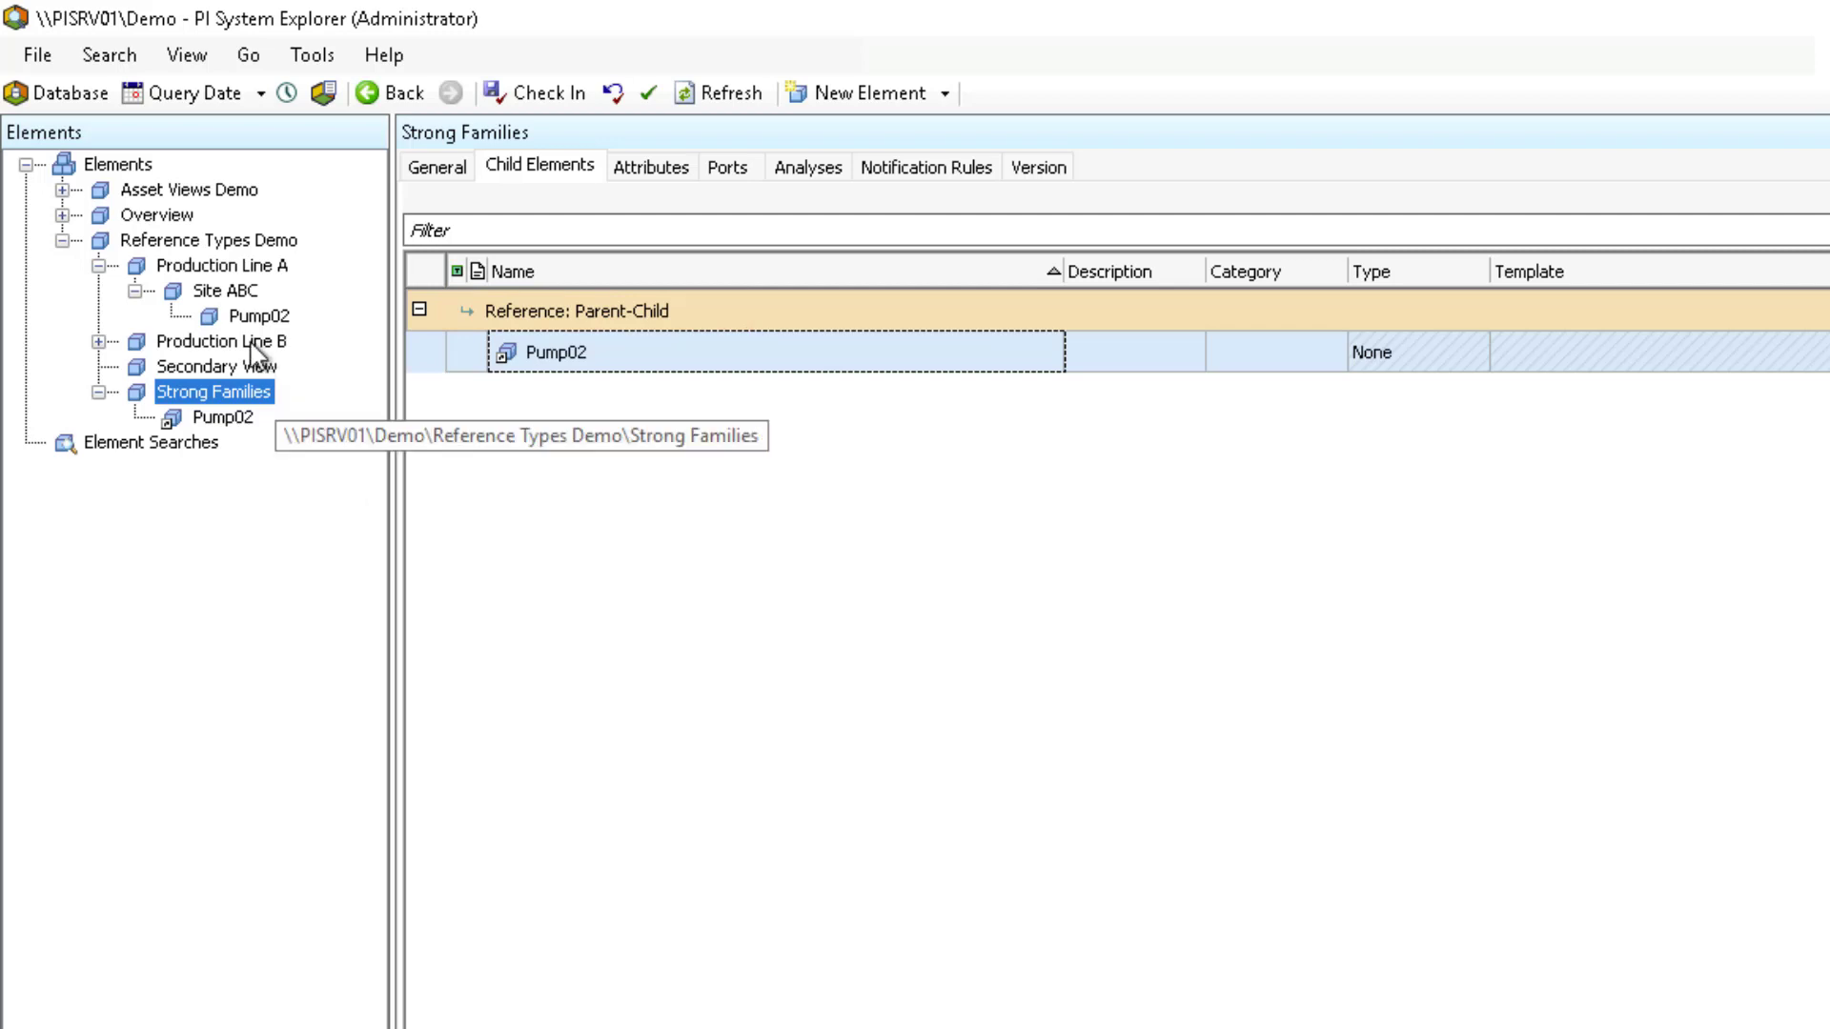
{"action": "left_click", "coordinate": [225, 292]}
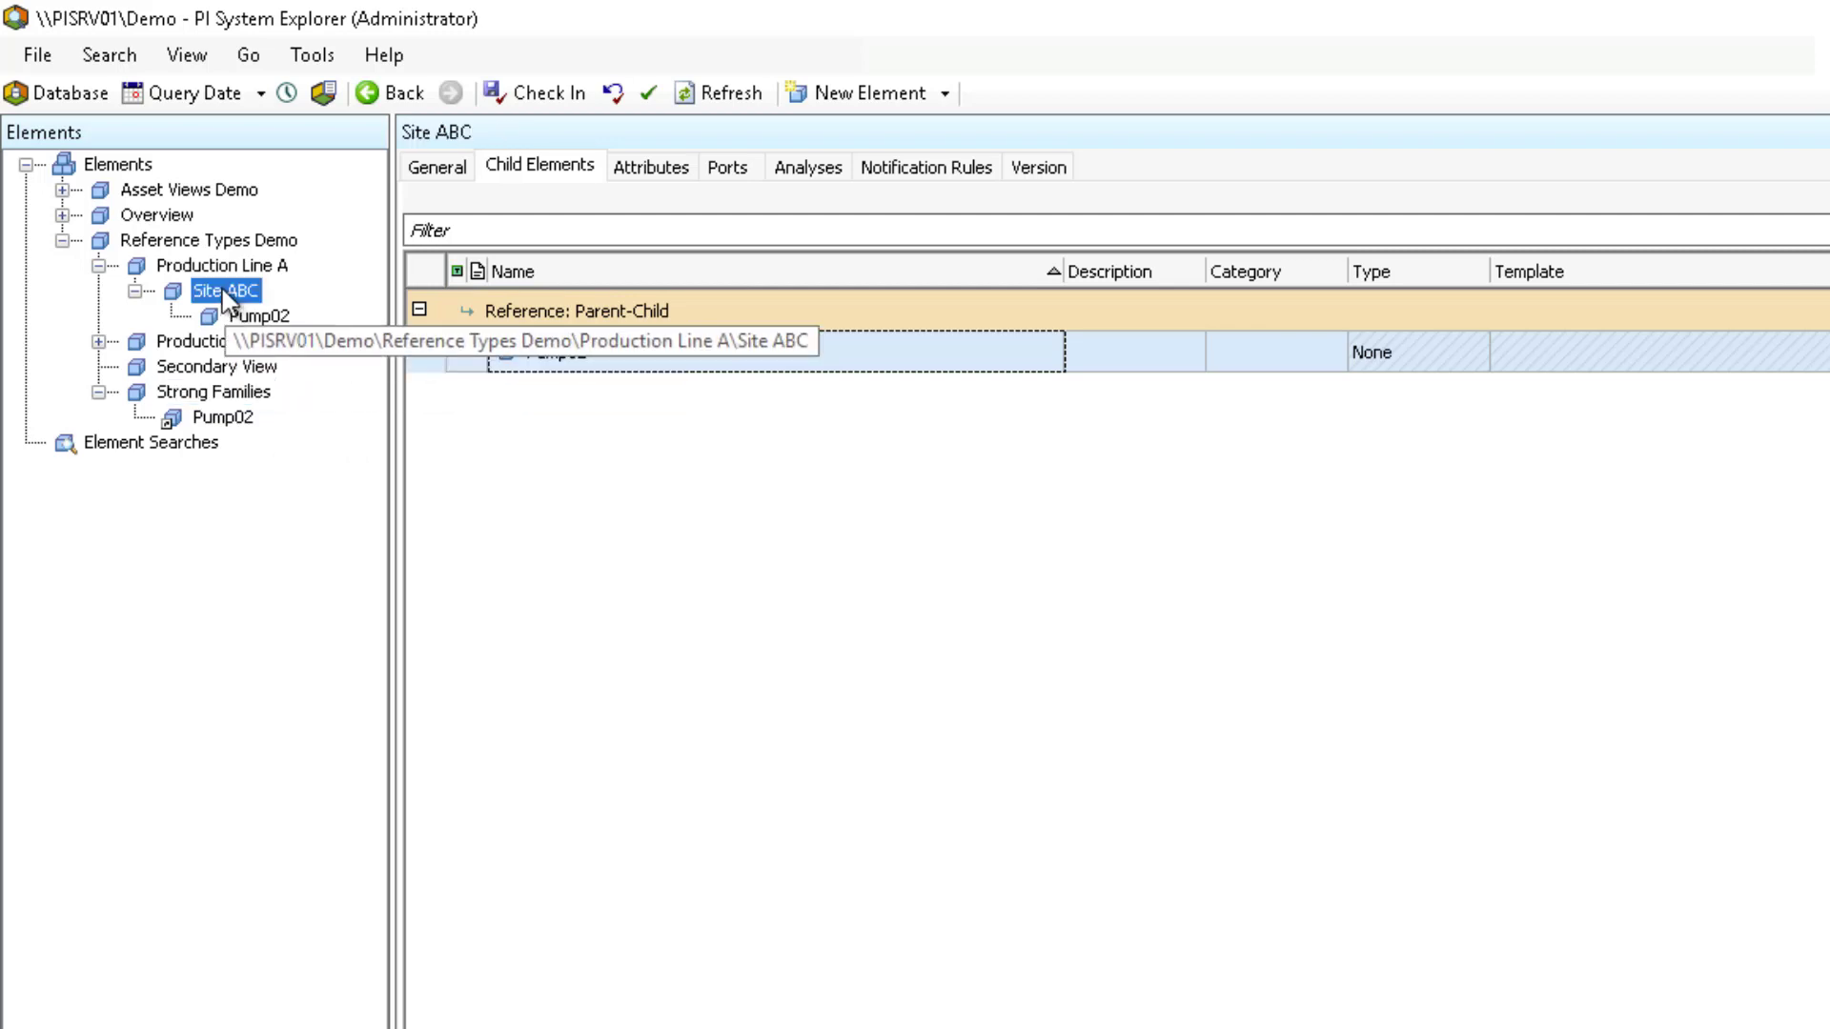
Delete Site ABC, refresh, and confirm Pump02 still sits under Strong Families
{"action": "right_click", "coordinate": [225, 292]}
{"action": "left_click", "coordinate": [358, 932]}
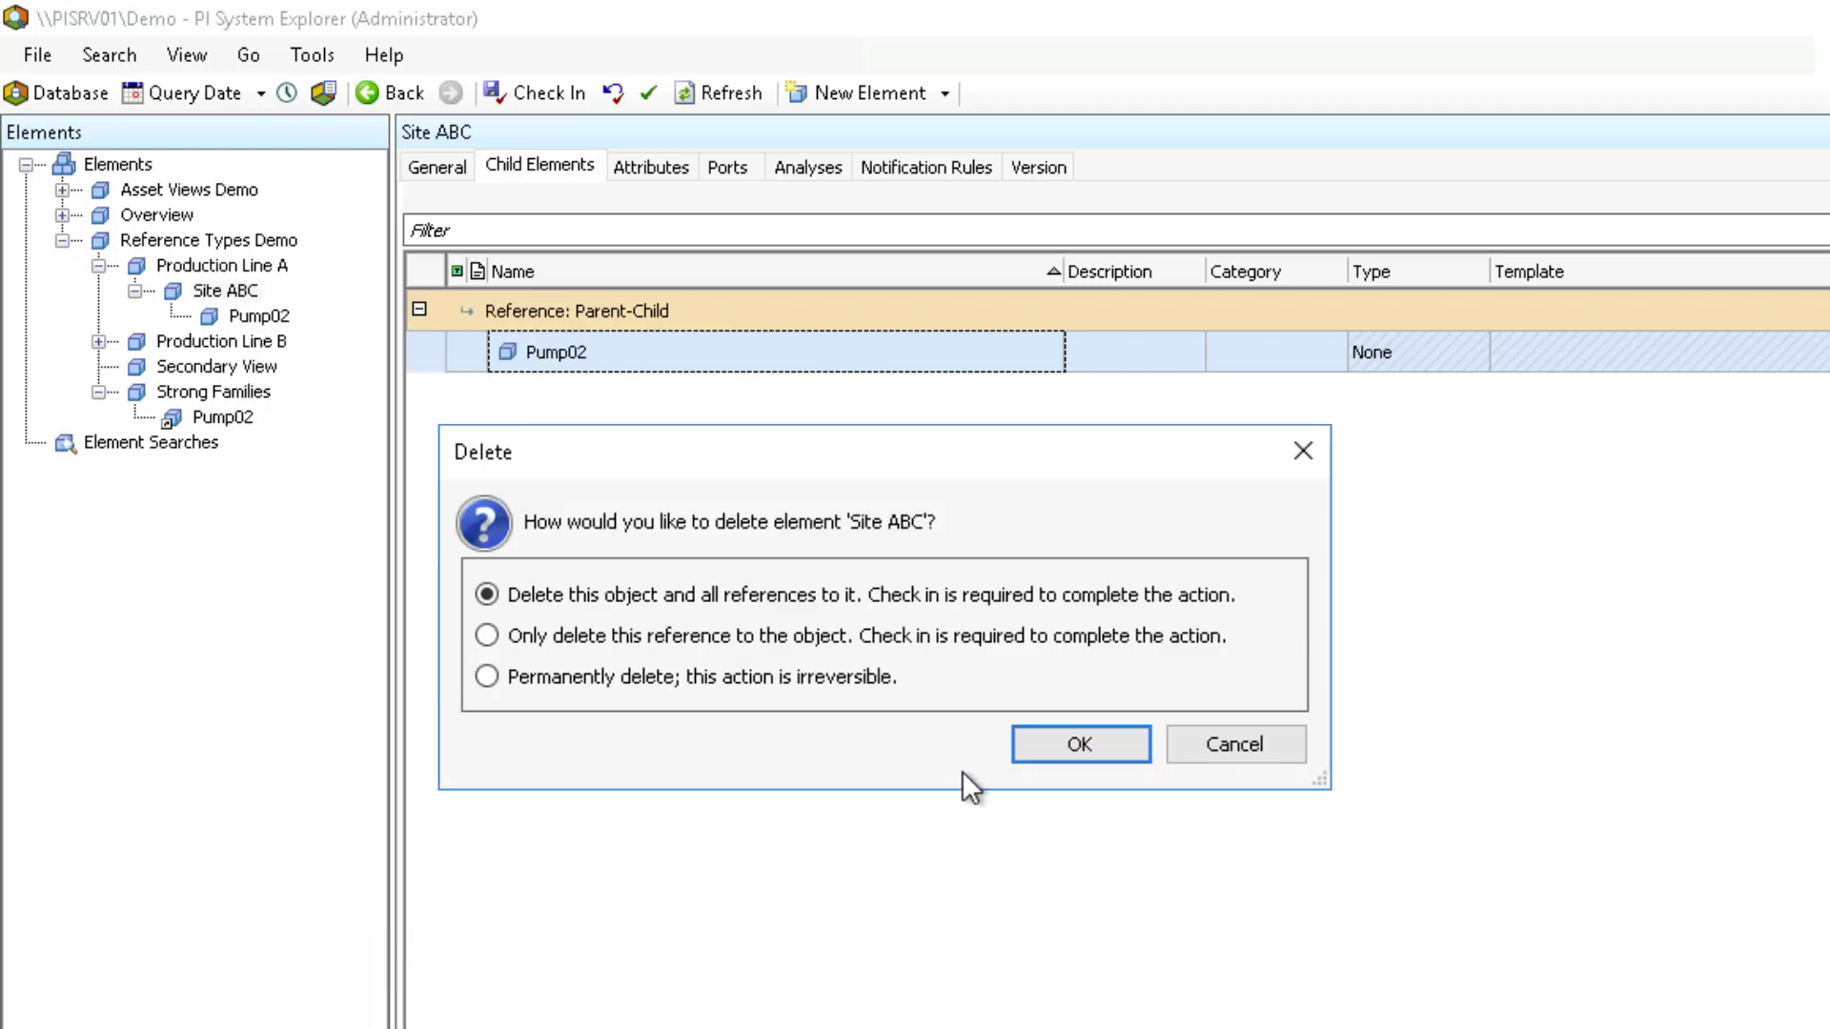
{"action": "left_click", "coordinate": [1043, 751]}
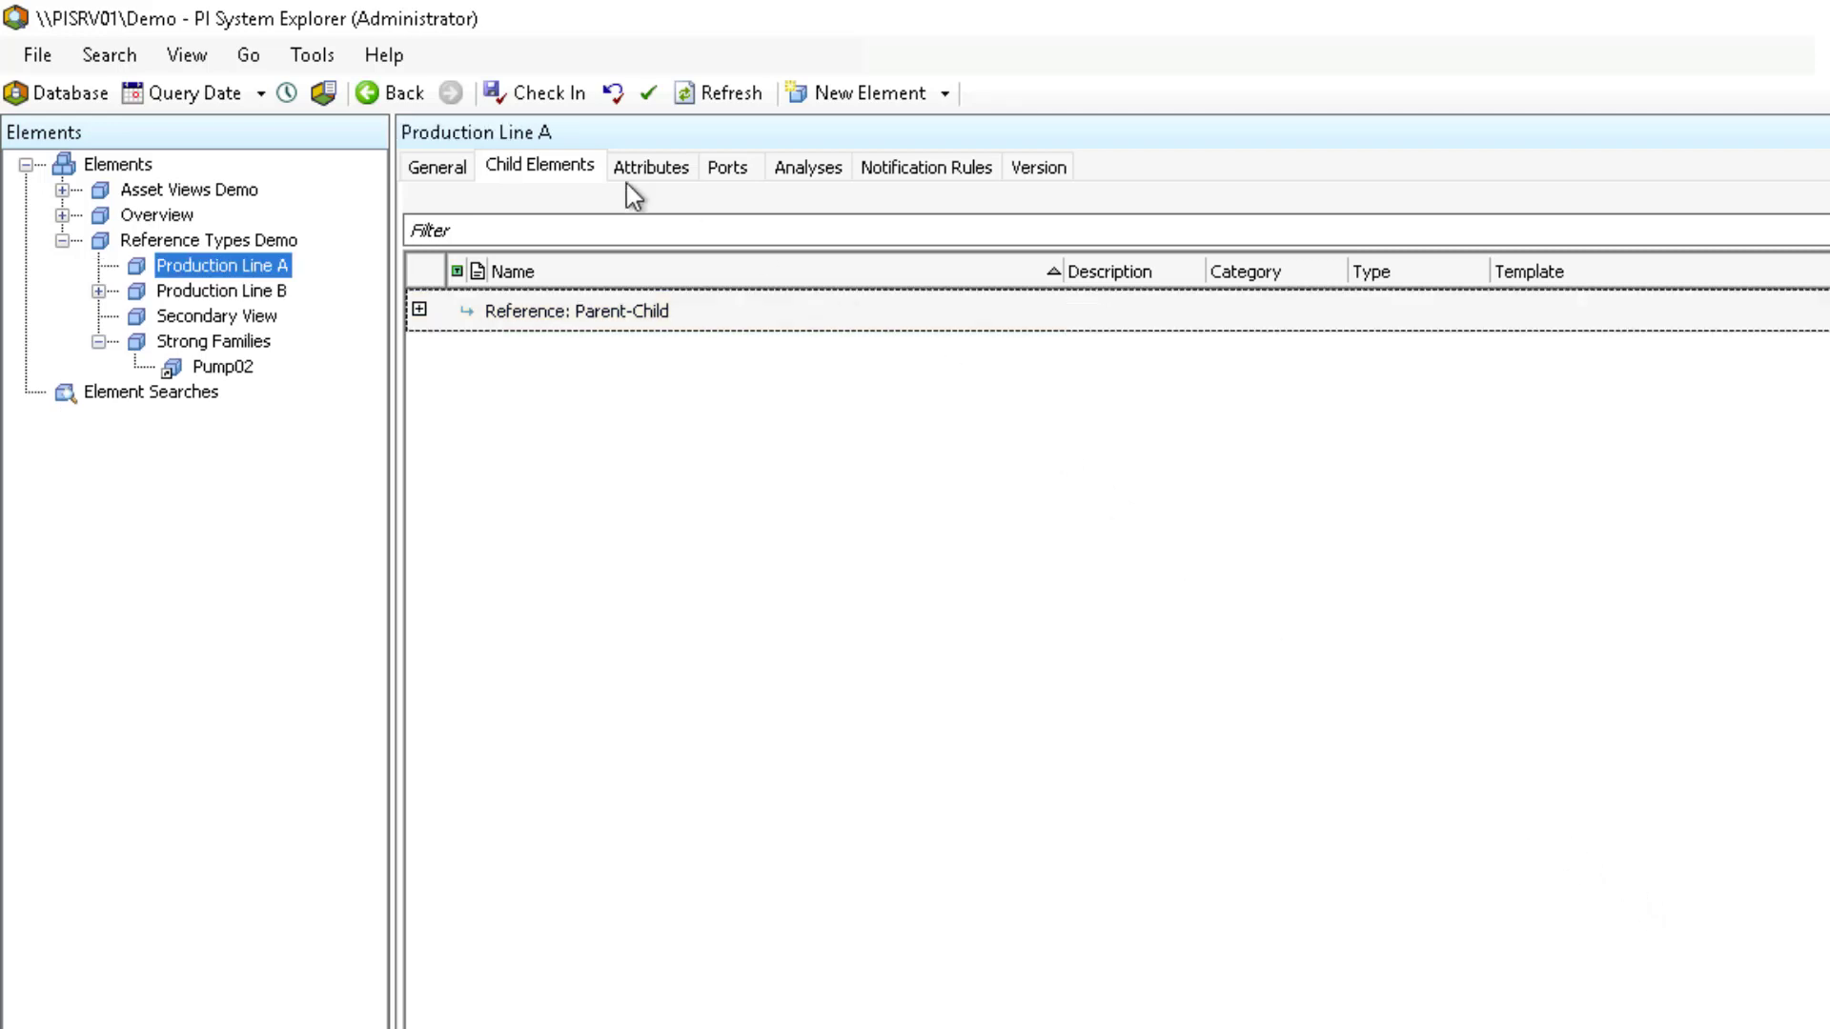
{"action": "left_click", "coordinate": [741, 95]}
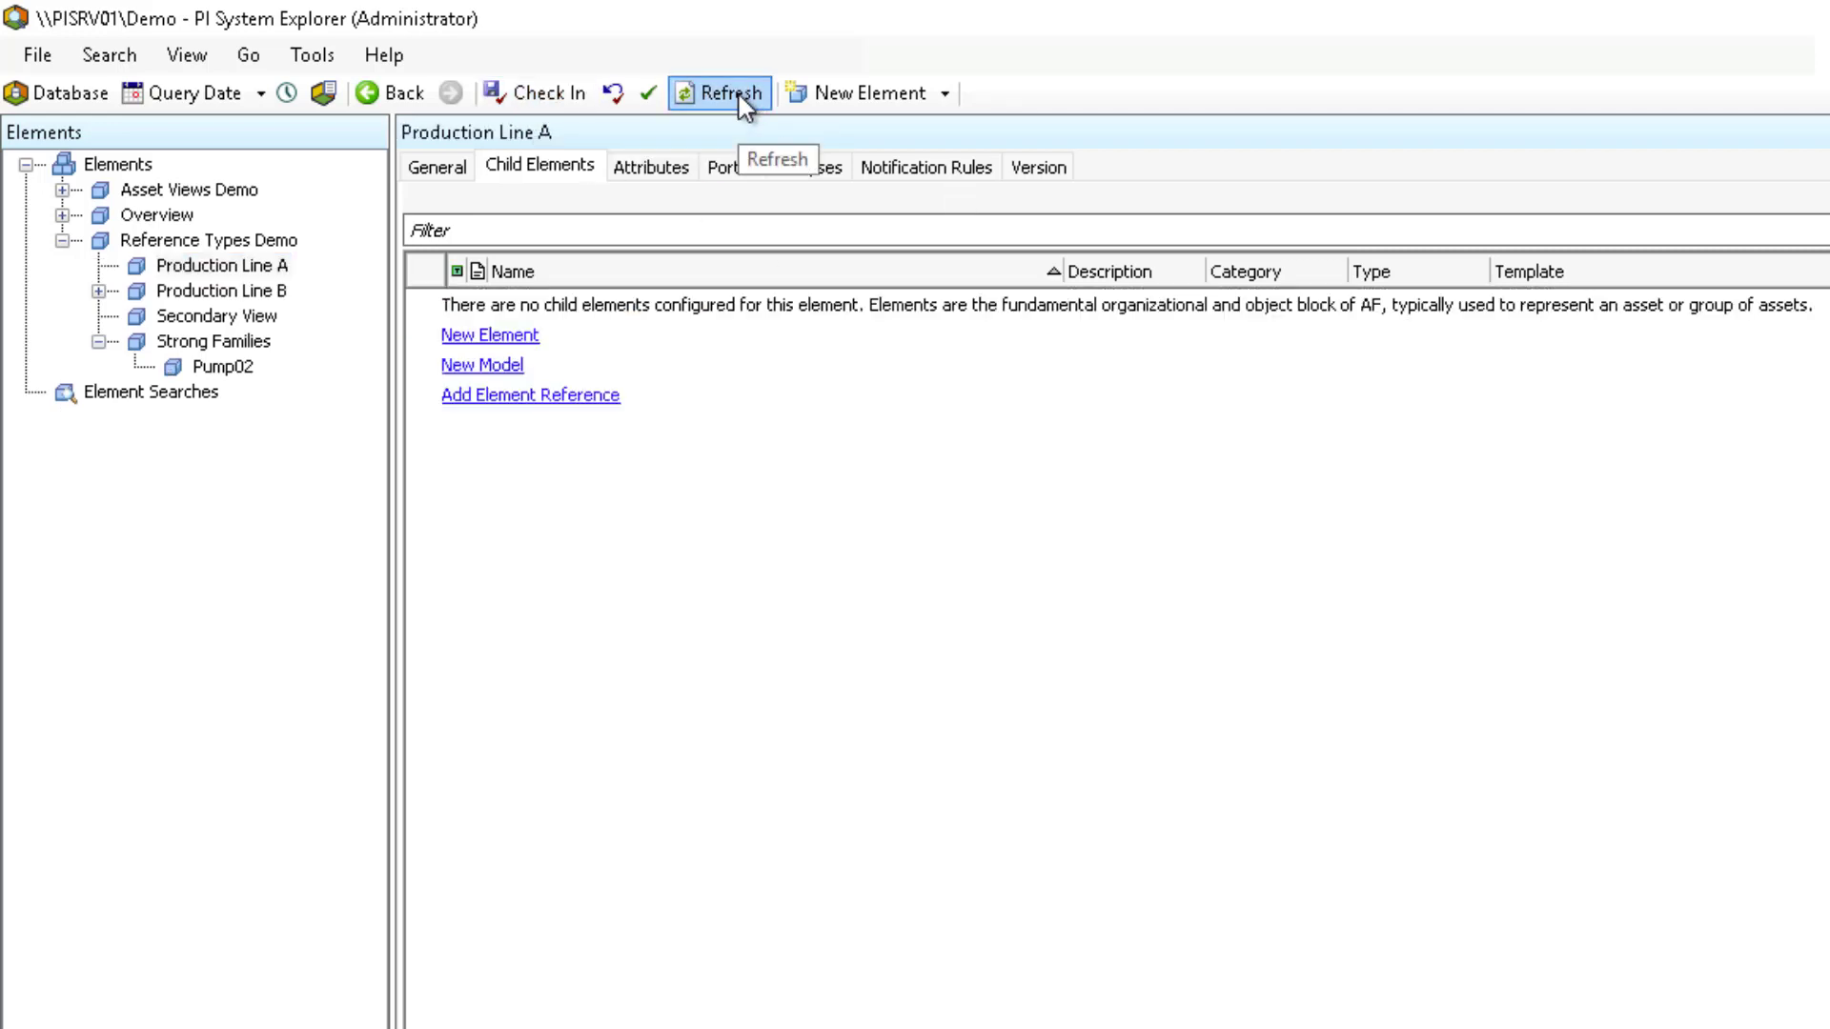
{"action": "left_click", "coordinate": [220, 372]}
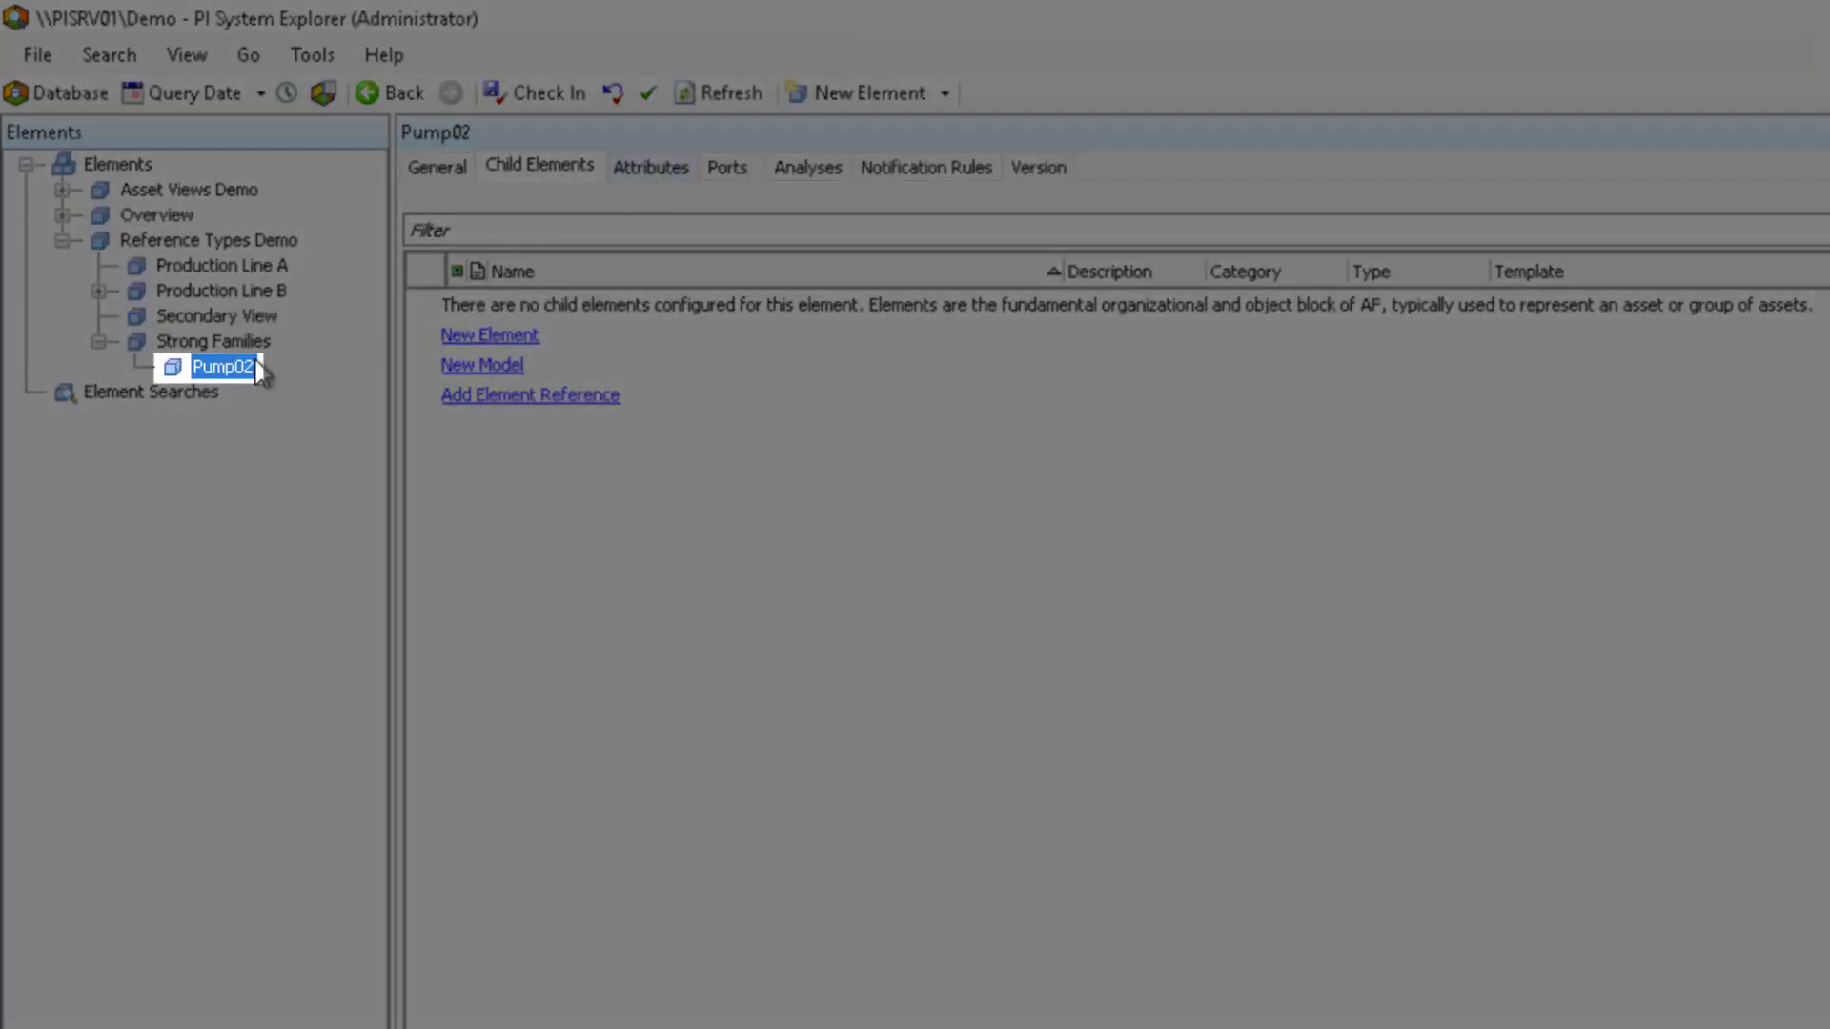
{"action": "left_click_drag", "start_coordinate": [239, 369], "coordinate": [255, 379]}
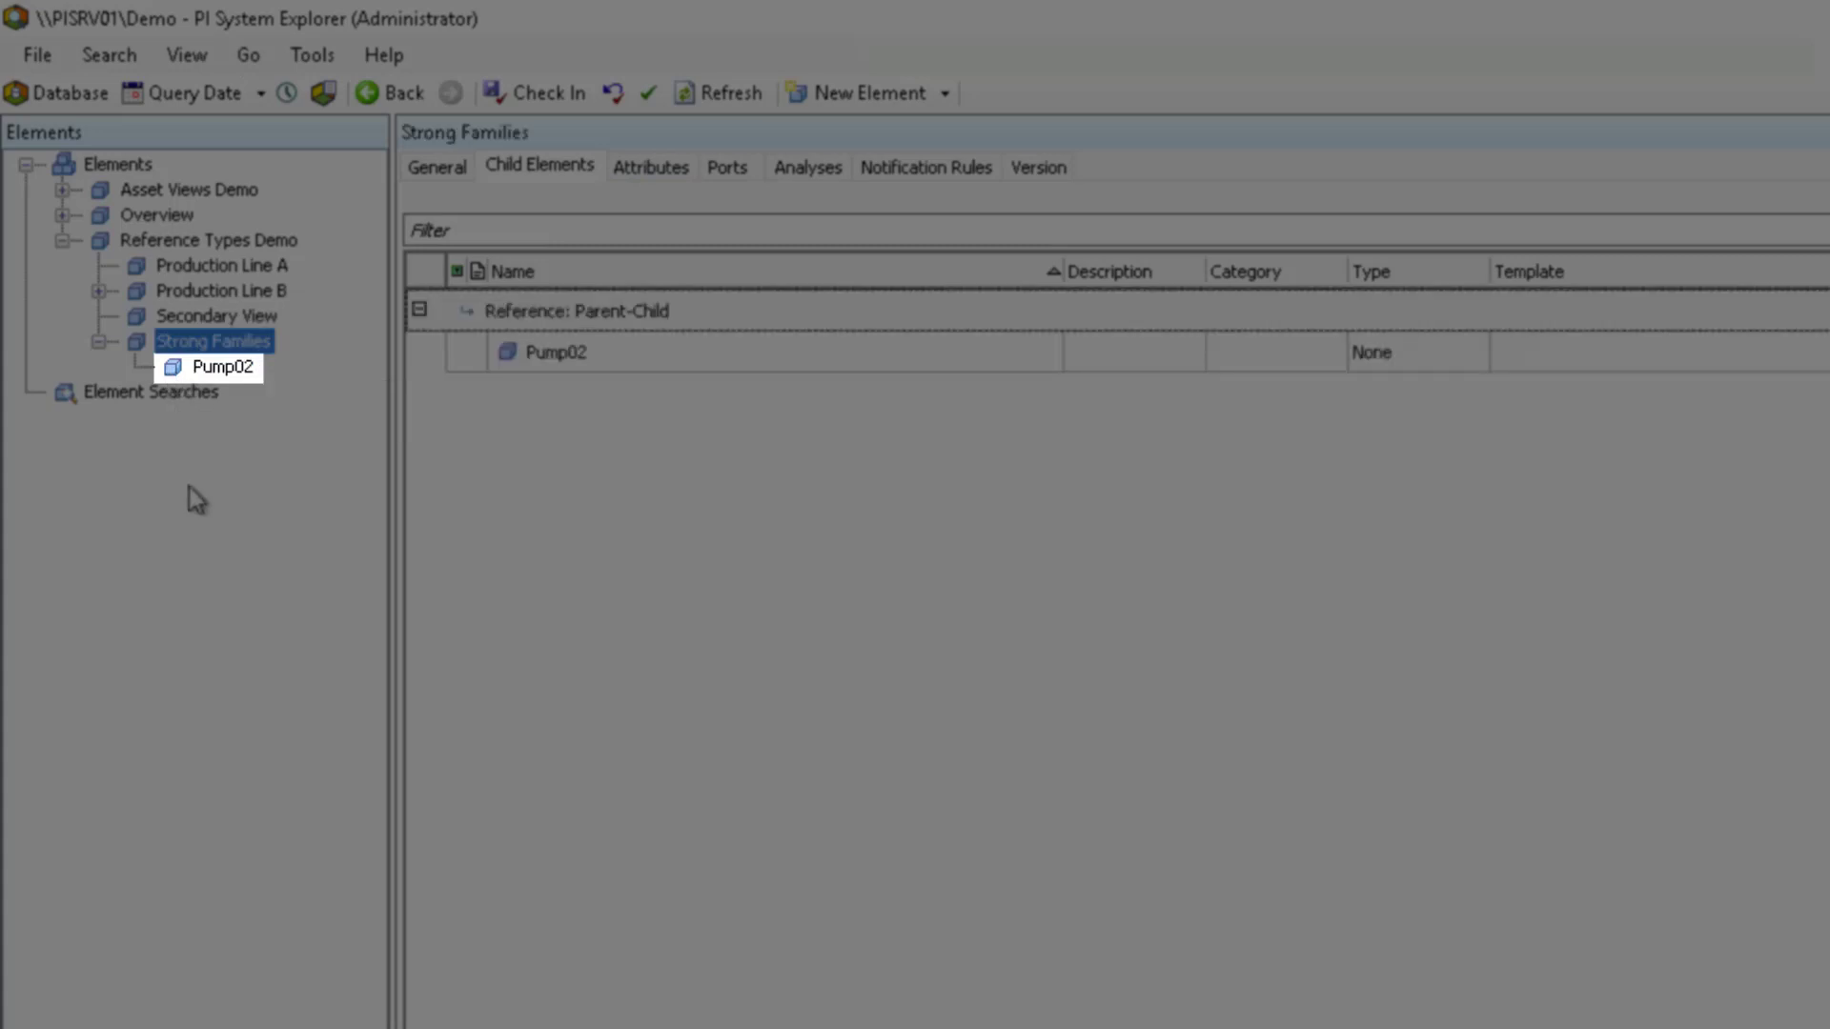